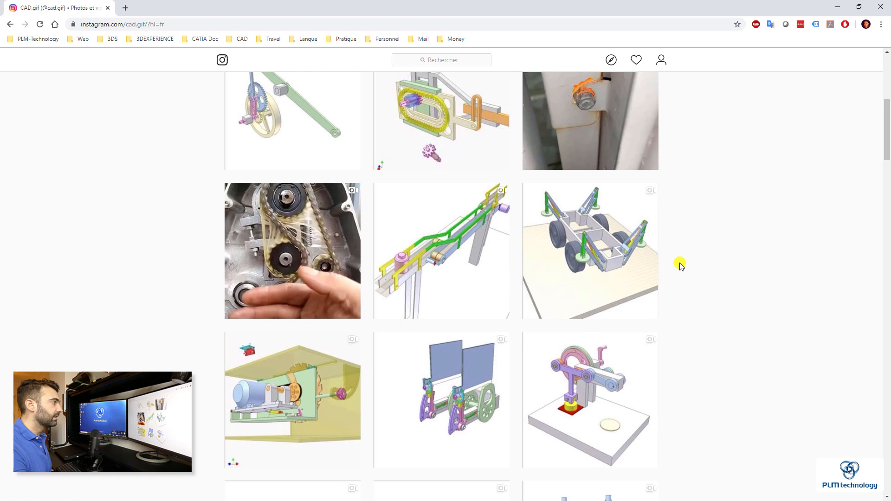
- Browse the cad.gif Instagram posts, play the double Cardan joint animation, and leave the browser
scroll(681, 261, down, 3)
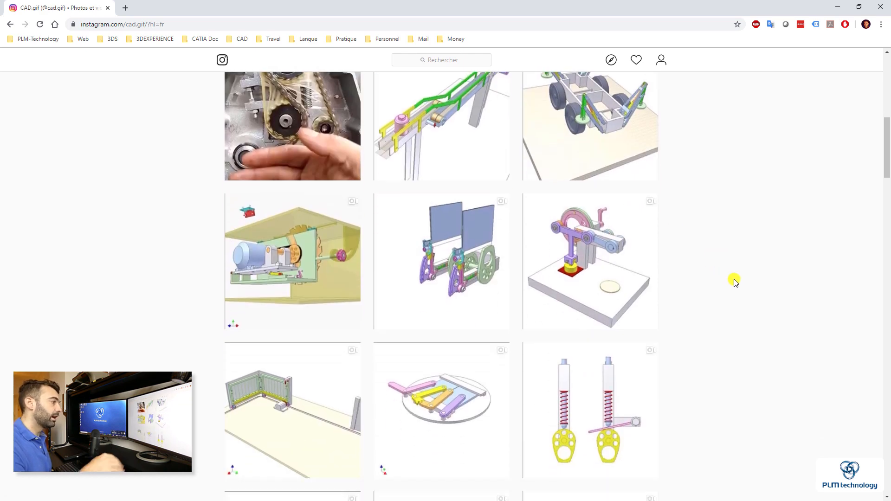
scroll(735, 281, down, 12)
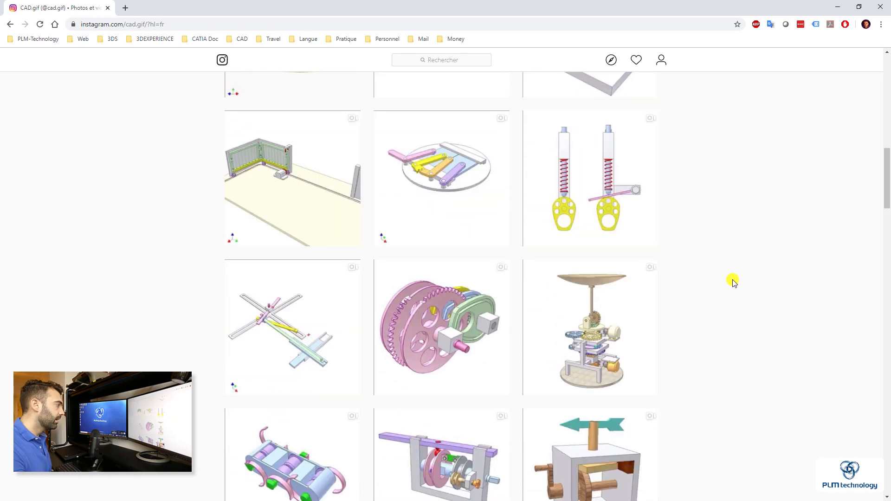
scroll(733, 299, down, 15)
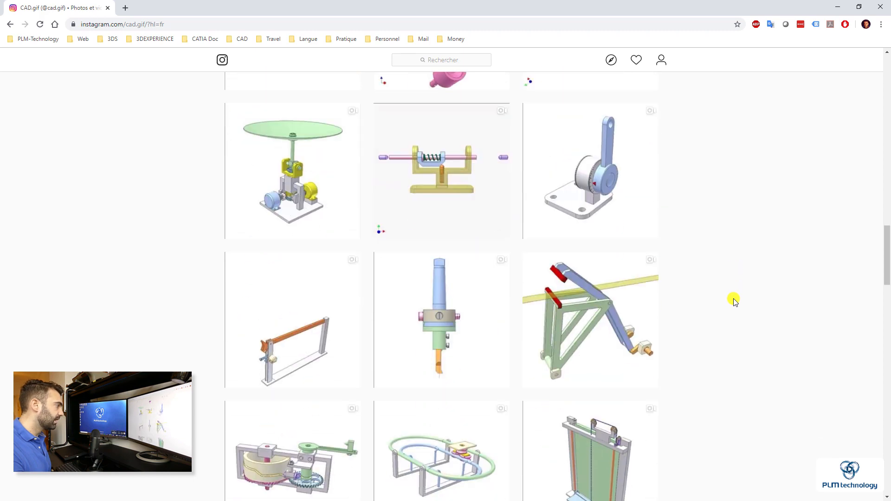
scroll(627, 302, down, 3)
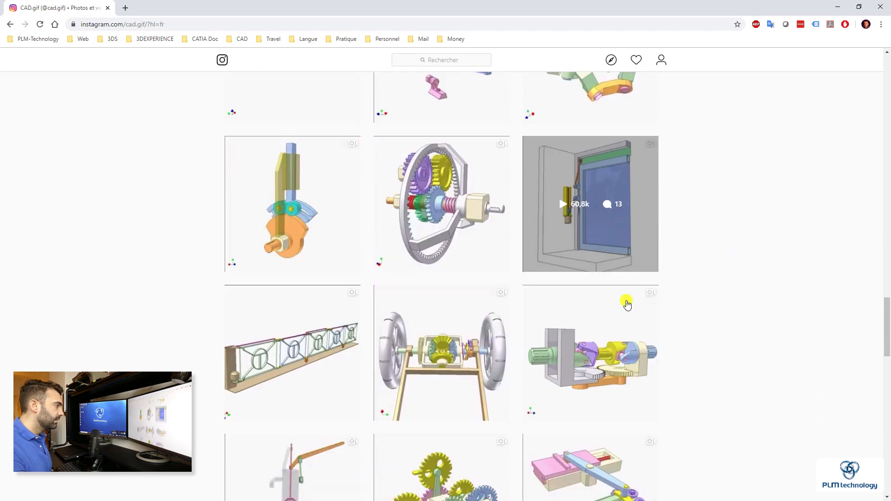
click(562, 304)
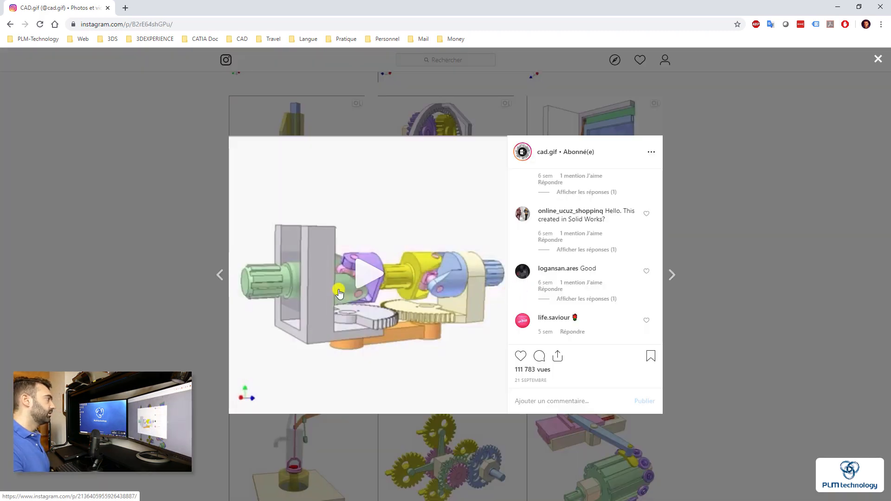
click(369, 277)
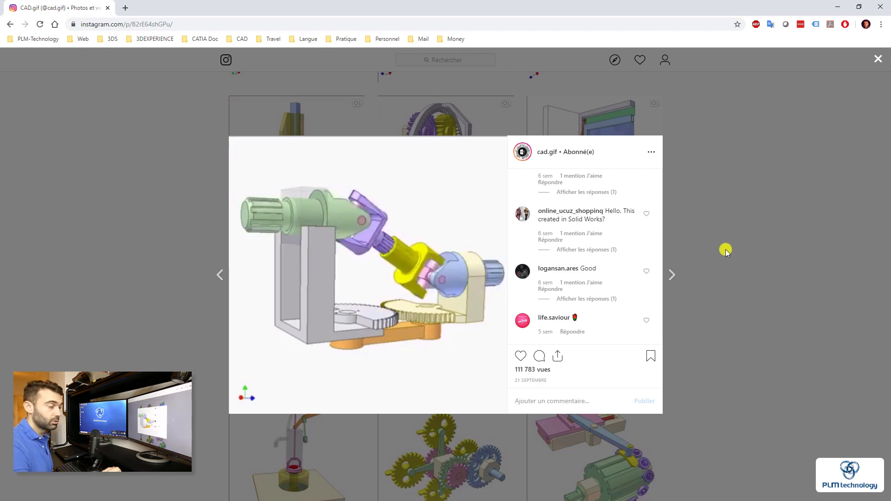
click(887, 4)
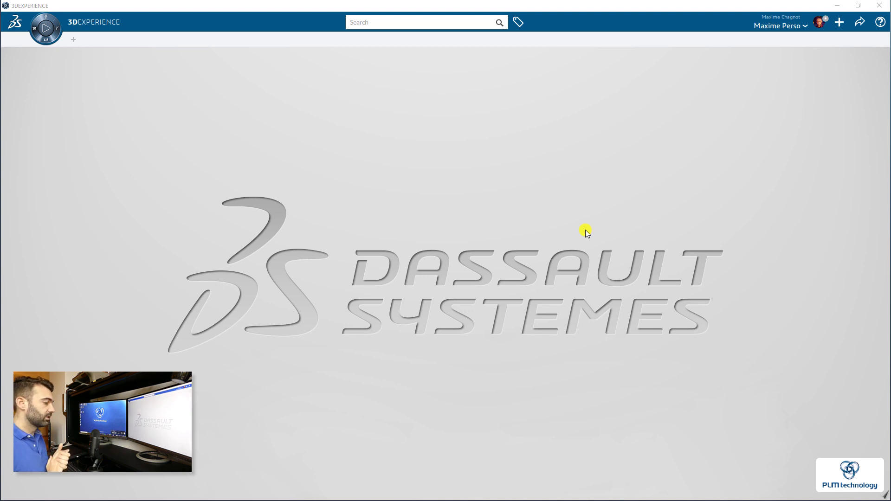
- In 3DEXPERIENCE, list your own content and open the physical product "Double Cardan Assembly to mount"
click(399, 18)
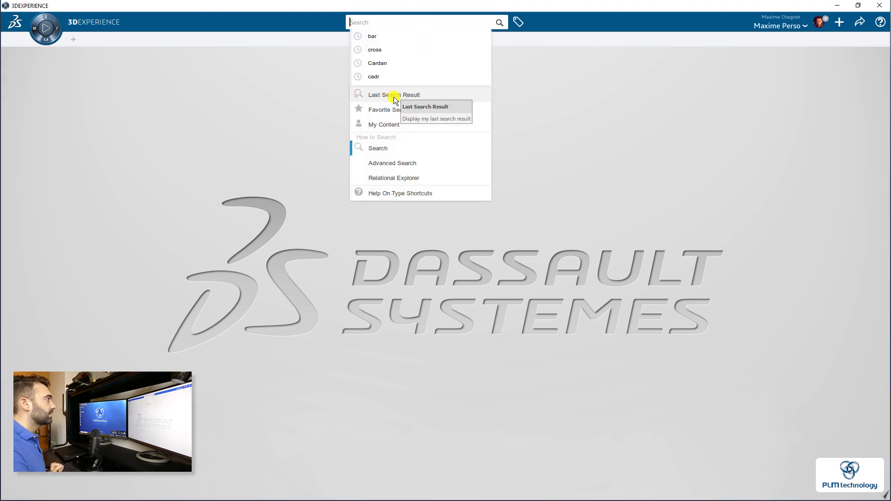
click(395, 123)
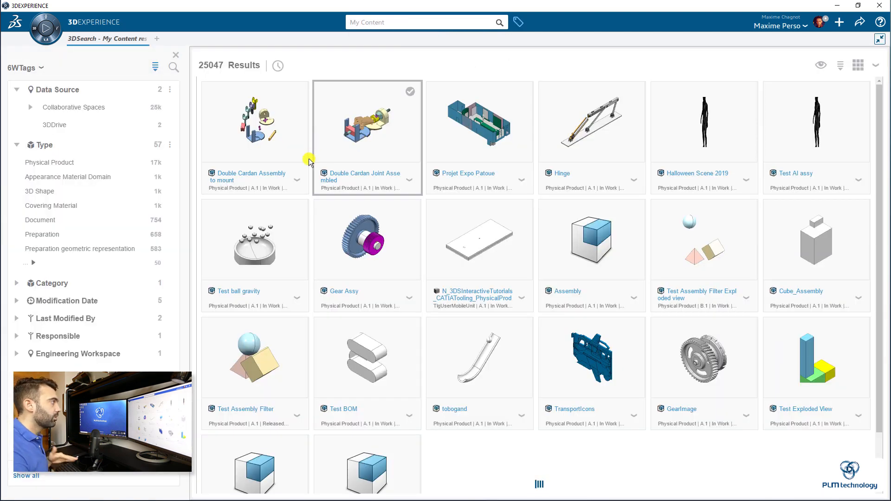
click(300, 180)
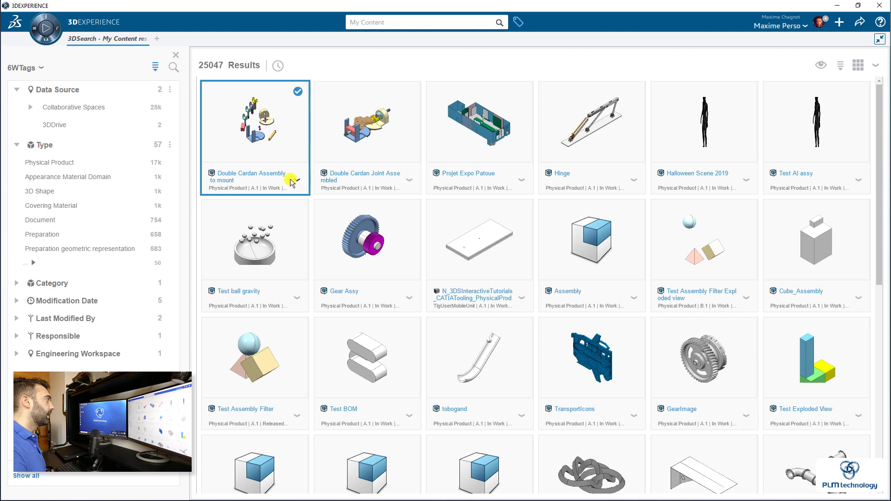
right_click(270, 172)
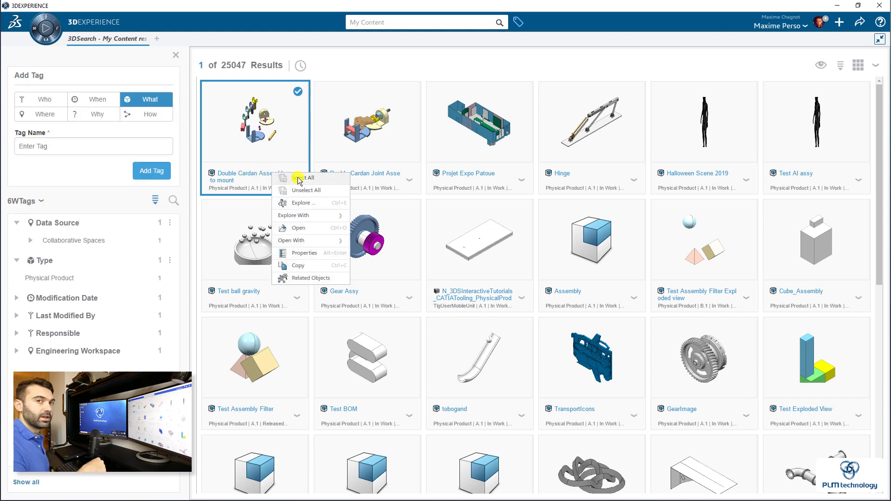
click(298, 228)
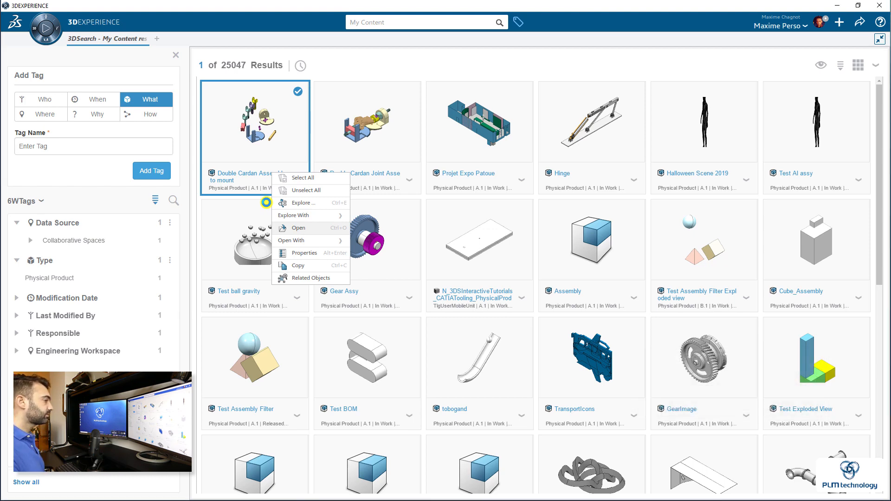
- Hide every component from Move.1 through Bar.1 so that only the Fix part is shown
middle_drag(666, 271, 513, 276)
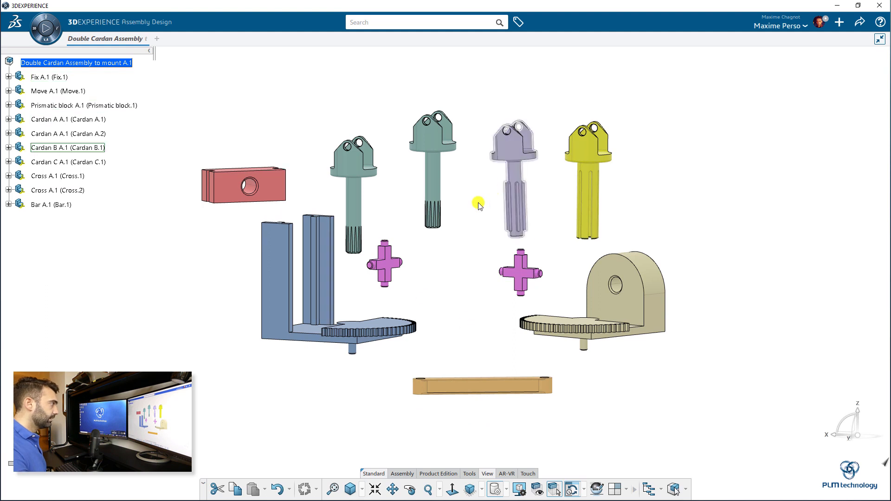
middle_drag(446, 260, 450, 252)
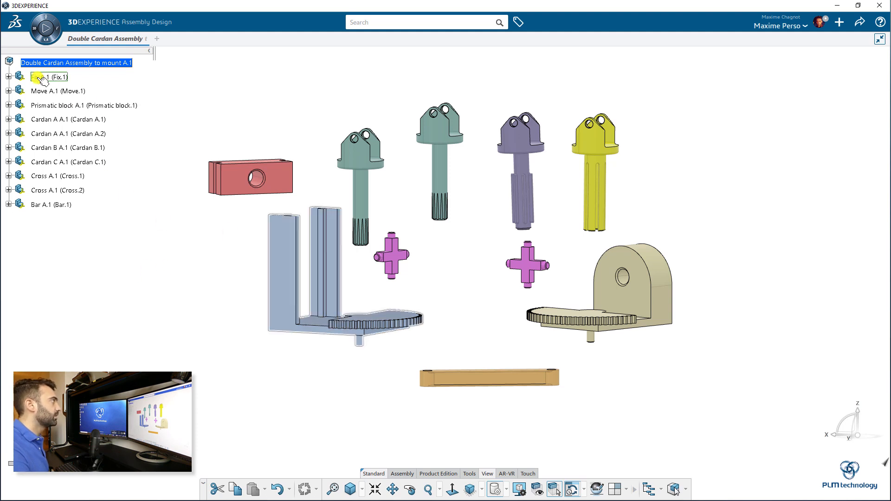
click(47, 91)
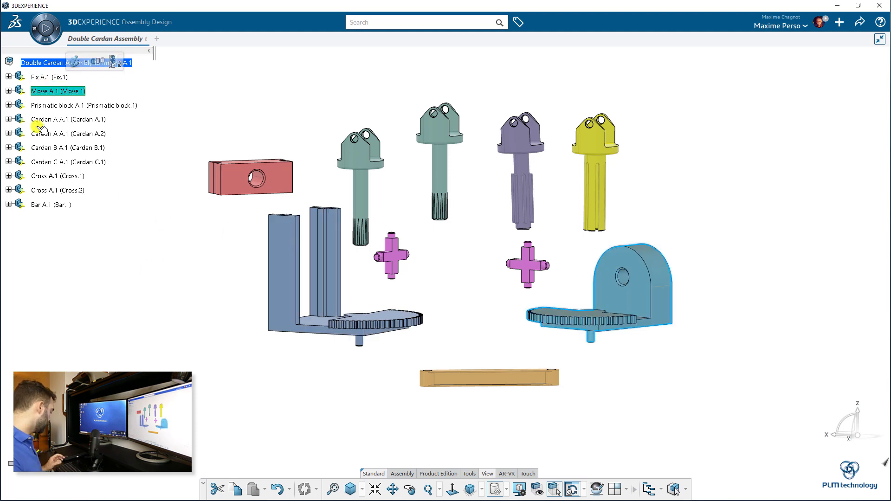
shift+click(44, 205)
right_click(44, 205)
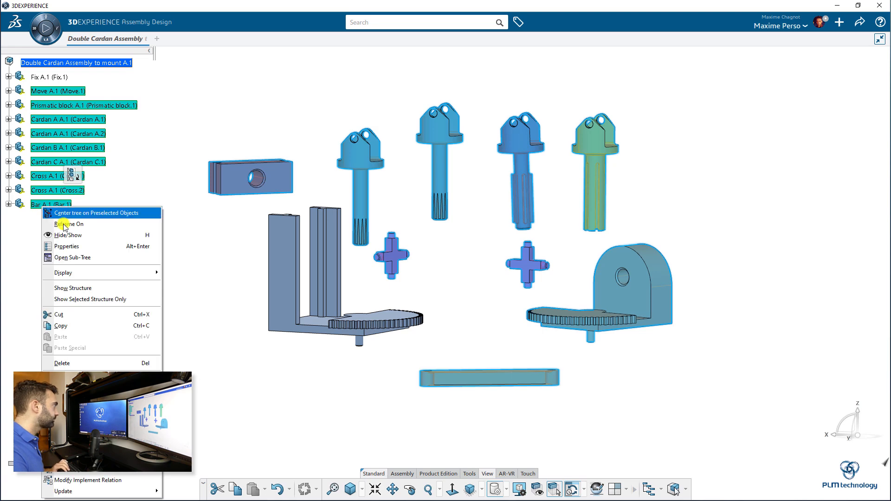
click(74, 235)
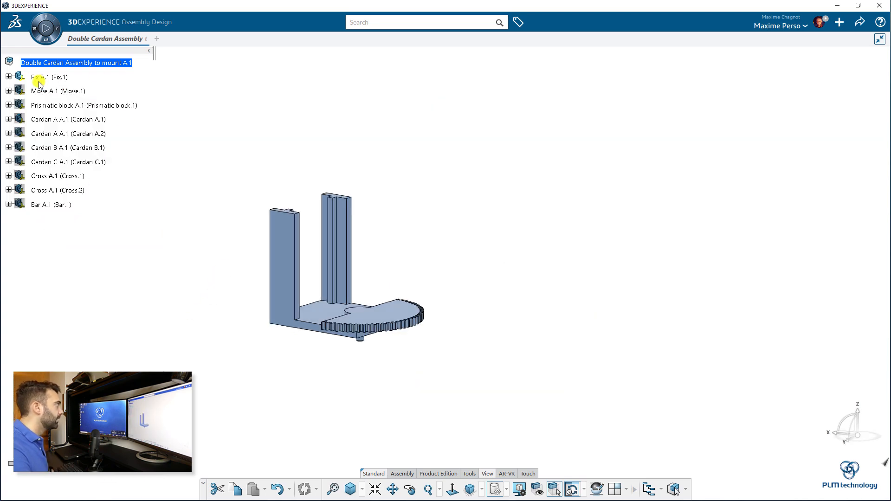
- Reset the Fix part's instance position to the assembly origin, with zero translation and no rotation, in its properties
click(46, 78)
right_click(46, 78)
click(75, 125)
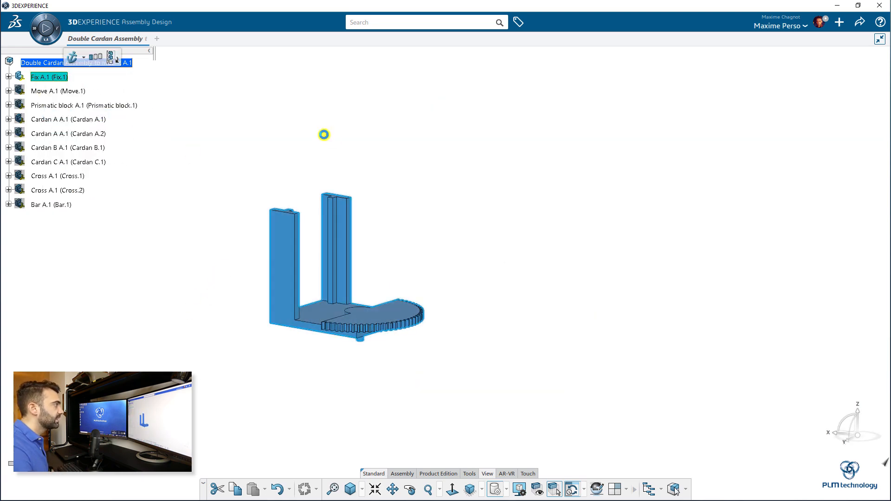
click(606, 125)
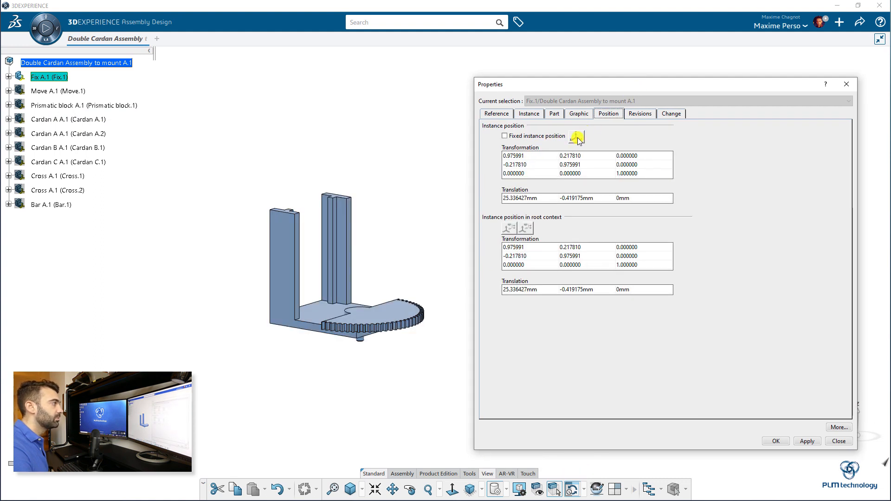
click(578, 138)
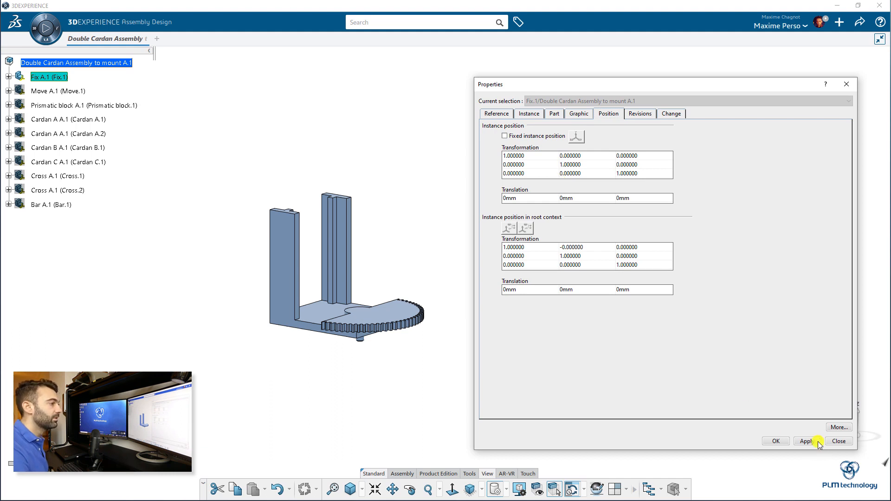
click(784, 444)
- Create an engineering connection of type Fix on the Fix.1 component
scroll(374, 367, up, 3)
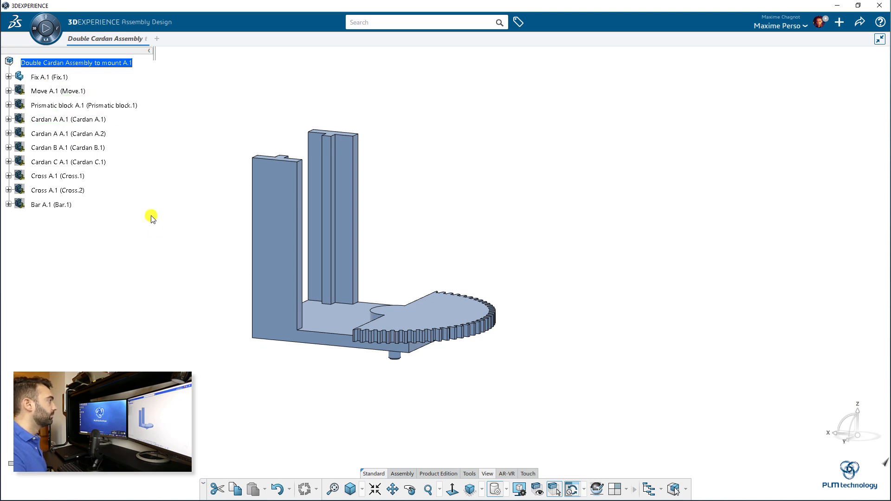
middle_drag(195, 315, 218, 290)
click(410, 475)
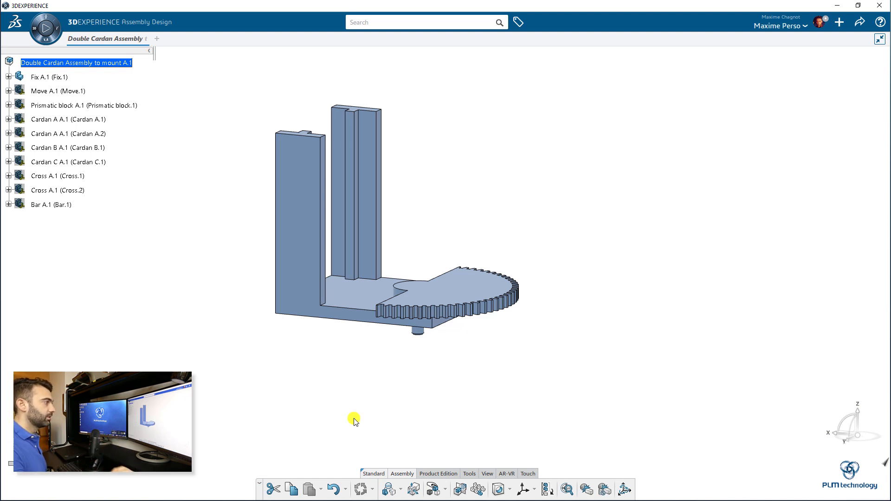
click(400, 490)
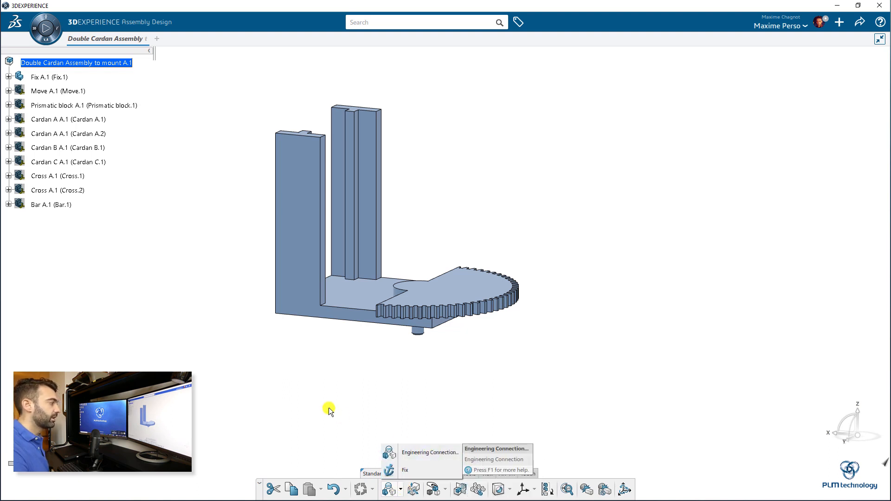
click(388, 490)
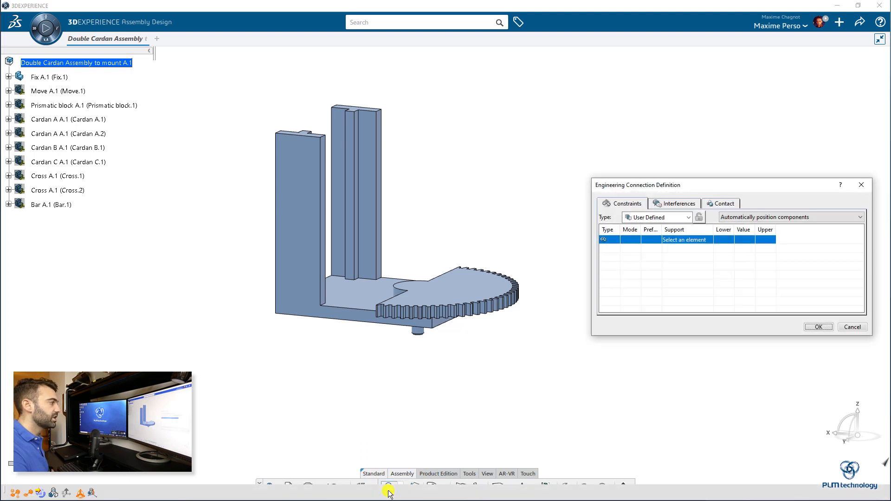
drag(747, 179, 736, 177)
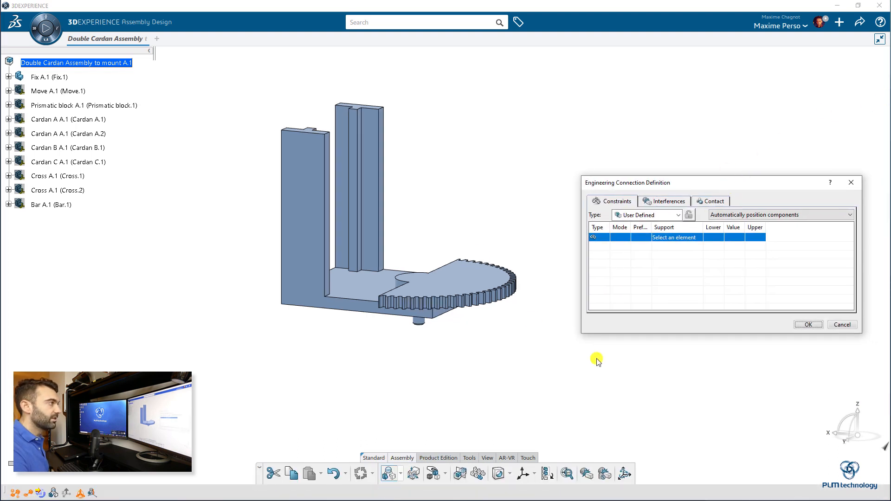
click(39, 77)
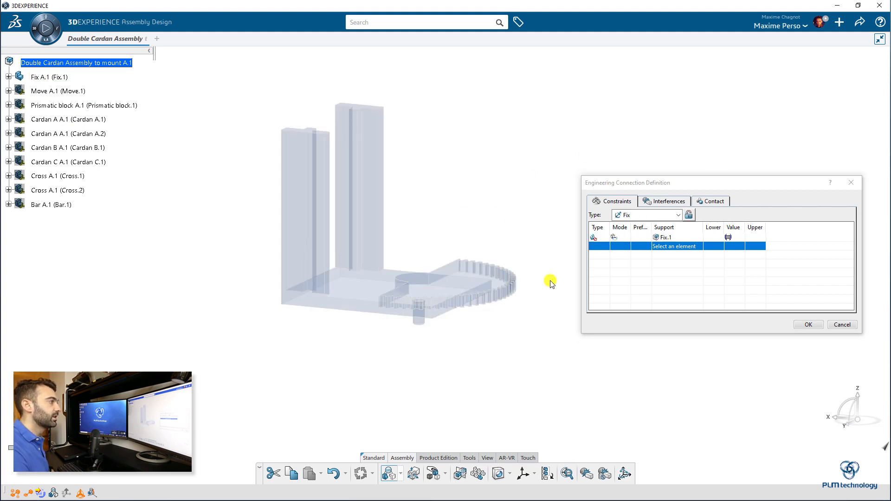
click(807, 325)
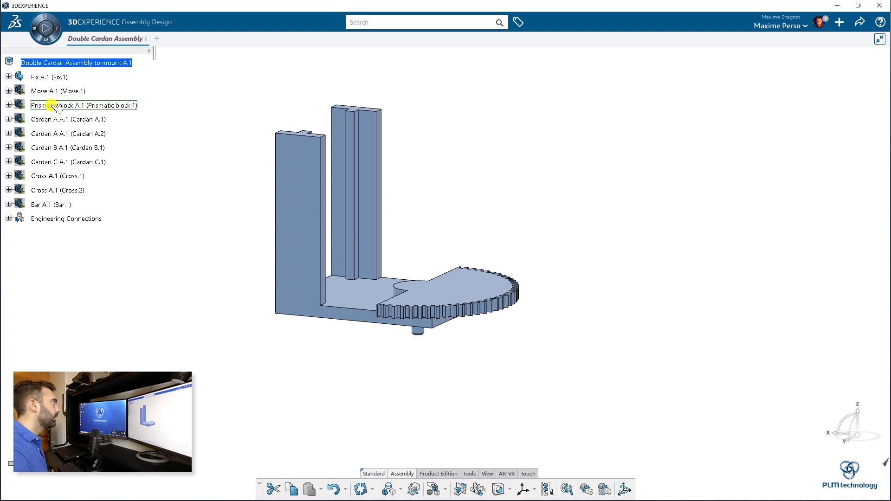
- Show the hidden Move and Bar components alongside the Fix part
right_click(49, 91)
click(78, 119)
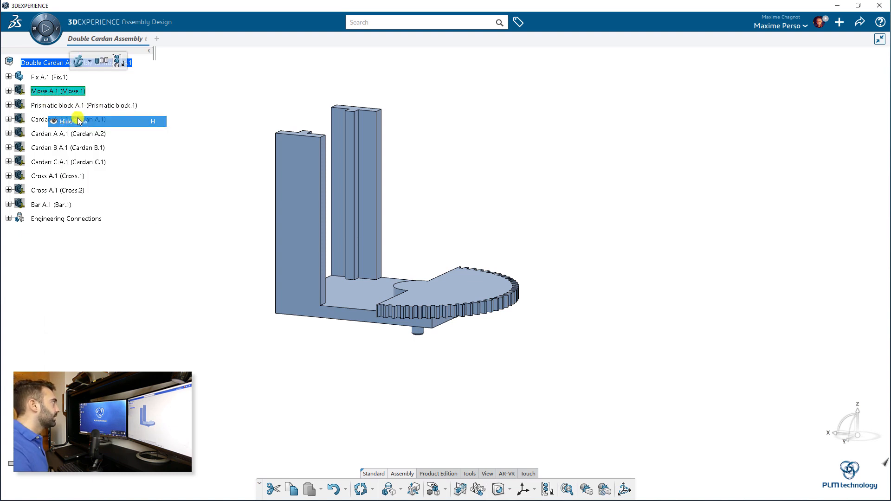
right_click(47, 107)
click(190, 135)
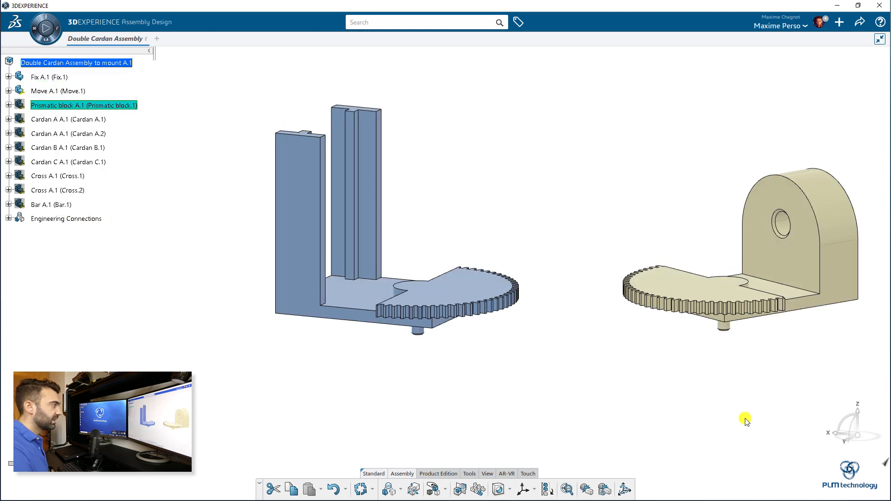
click(52, 205)
right_click(54, 204)
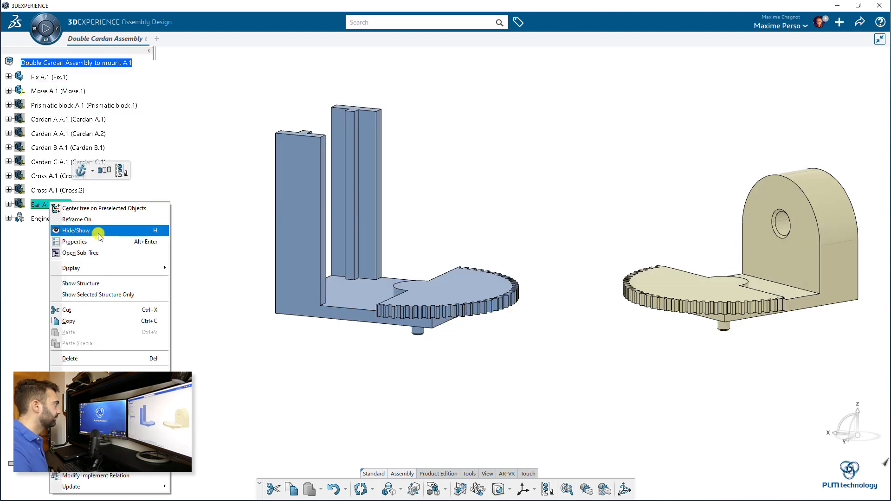
click(75, 229)
- Start an engineering connection pairing the axis of one Bar hole with the axis of the pin under the Fix part
middle_drag(528, 359, 562, 264)
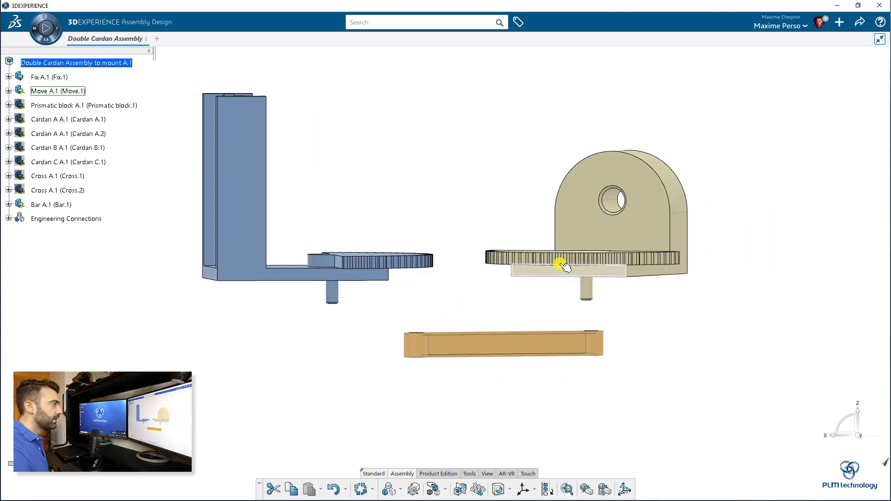
middle_drag(605, 338, 388, 439)
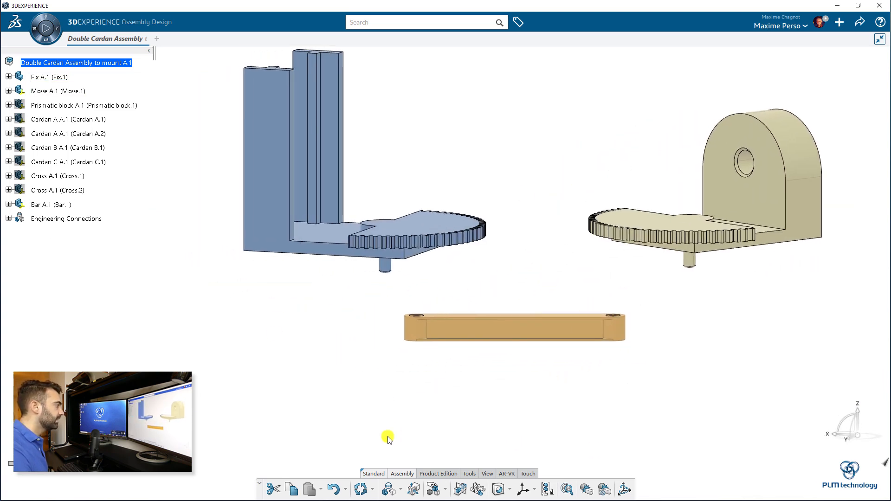
click(389, 490)
scroll(366, 366, up, 4)
scroll(390, 329, up, 3)
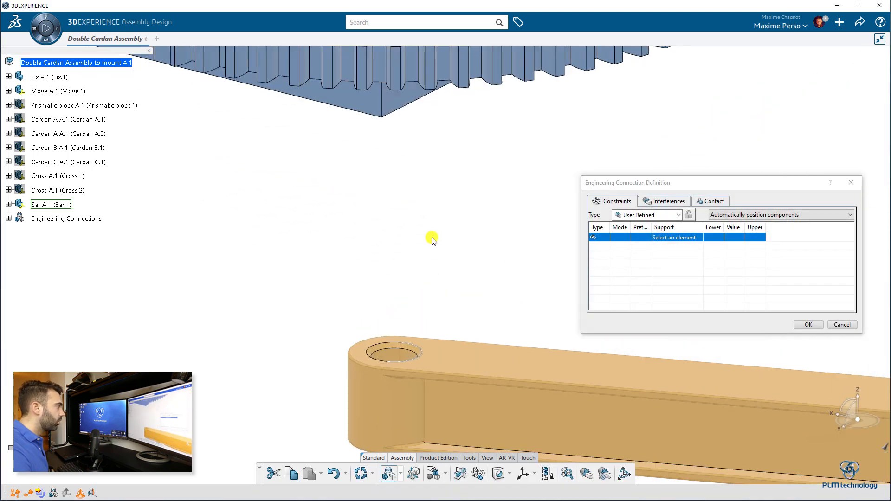
click(392, 354)
middle_drag(387, 288, 424, 210)
click(411, 194)
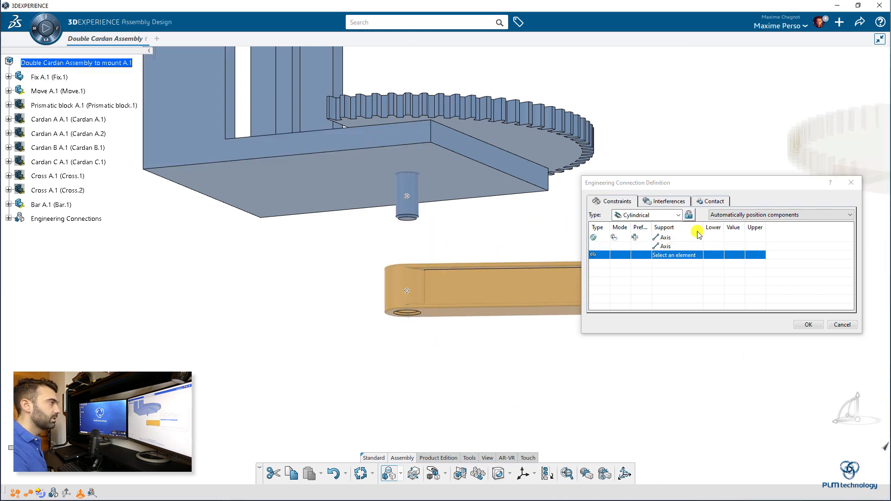
- Complete the Revolute connection by mating the Bar's top face to the Fix plate's underside, without a check-contact specification, and update the assembly
mouse_move(468, 269)
middle_down()
mouse_move(454, 308)
mouse_move(478, 258)
middle_up()
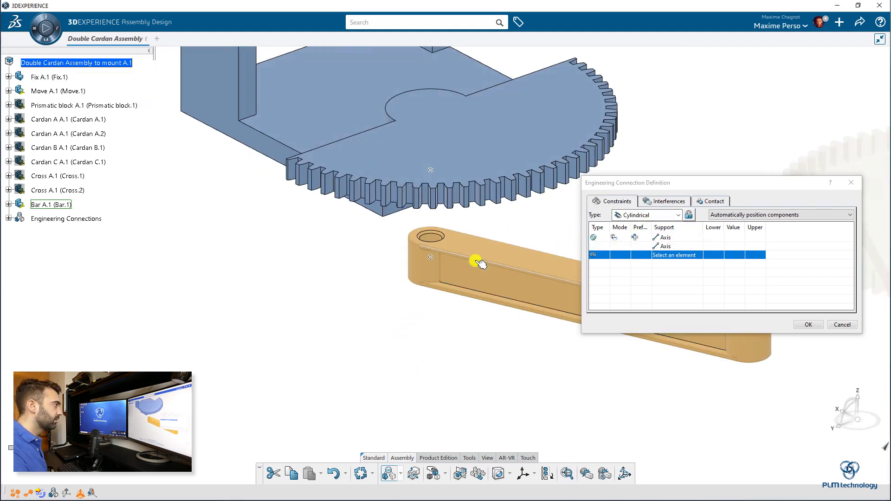
click(437, 302)
middle_drag(438, 302, 483, 153)
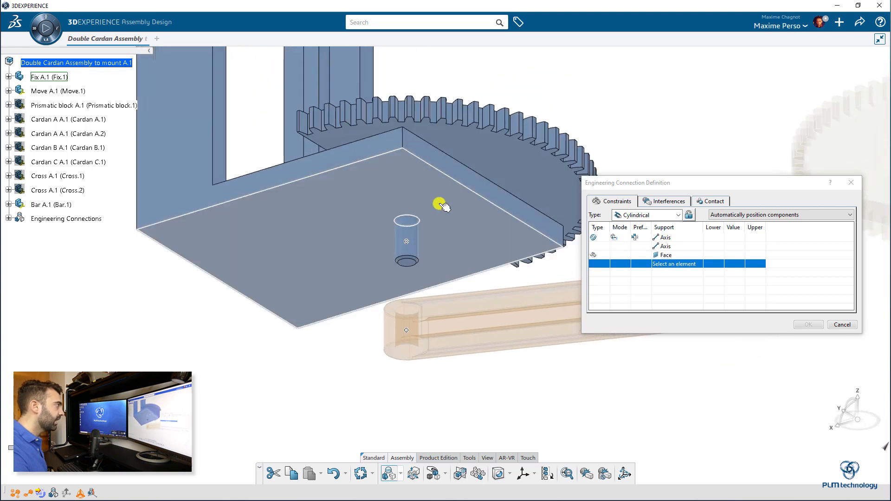
click(394, 265)
middle_drag(364, 261, 395, 310)
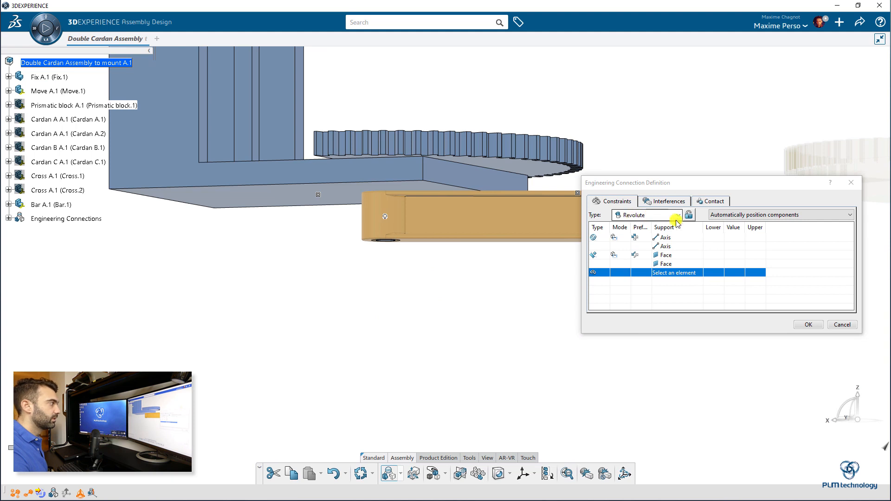
click(798, 326)
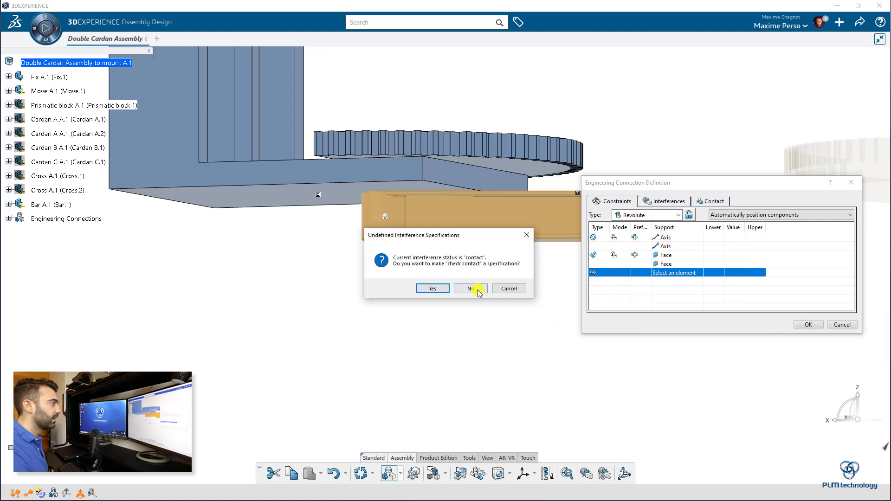
click(478, 291)
click(363, 490)
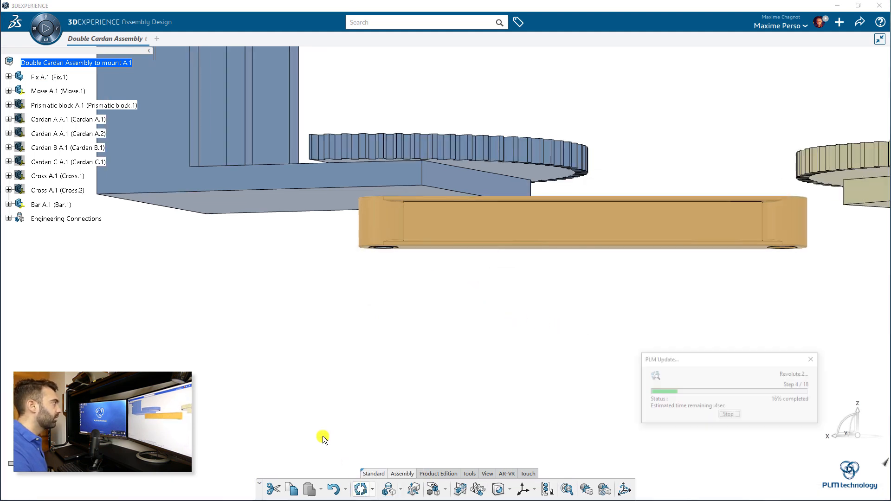
click(9, 219)
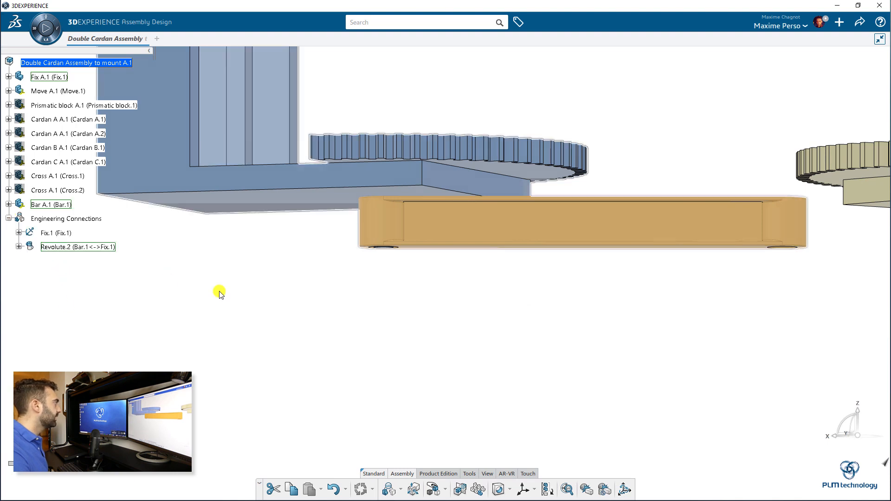
- Set the view mode to Shading with Edges to display the parts' reference planes
click(489, 474)
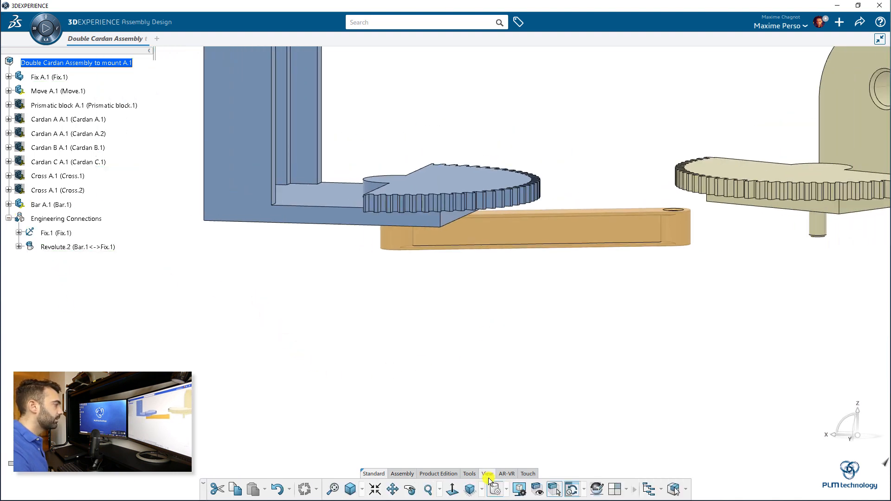
click(503, 493)
click(512, 472)
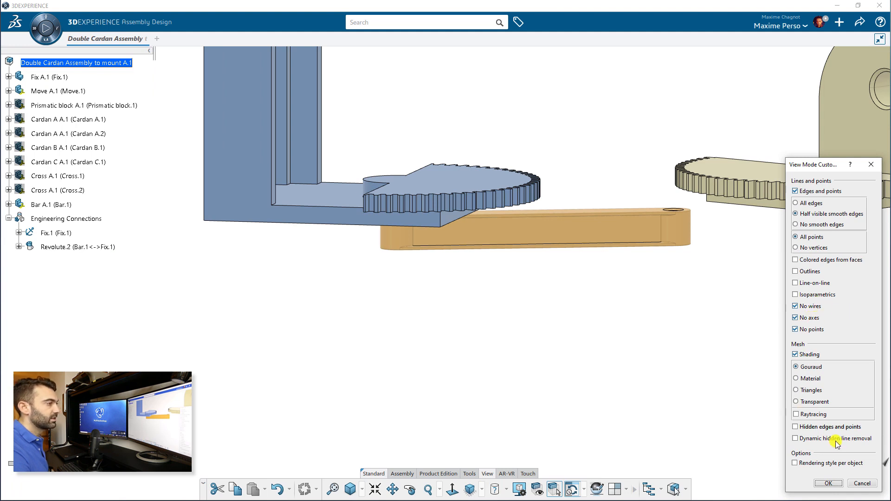
click(833, 483)
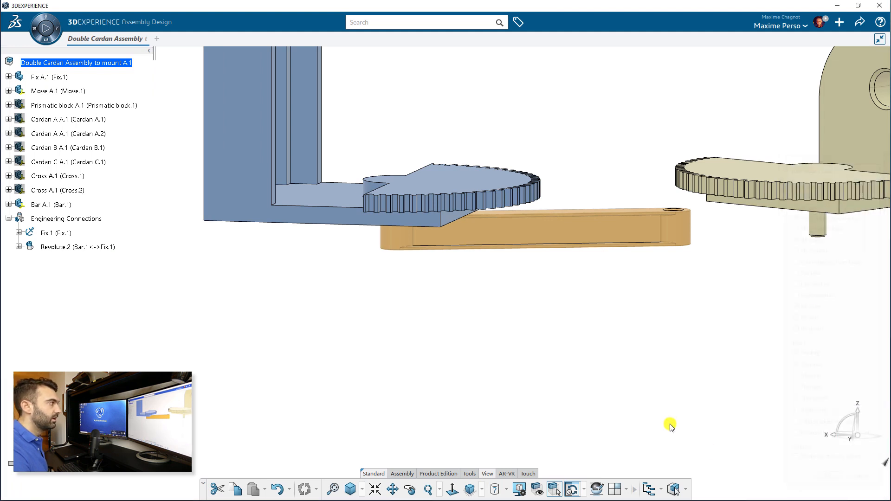
click(505, 488)
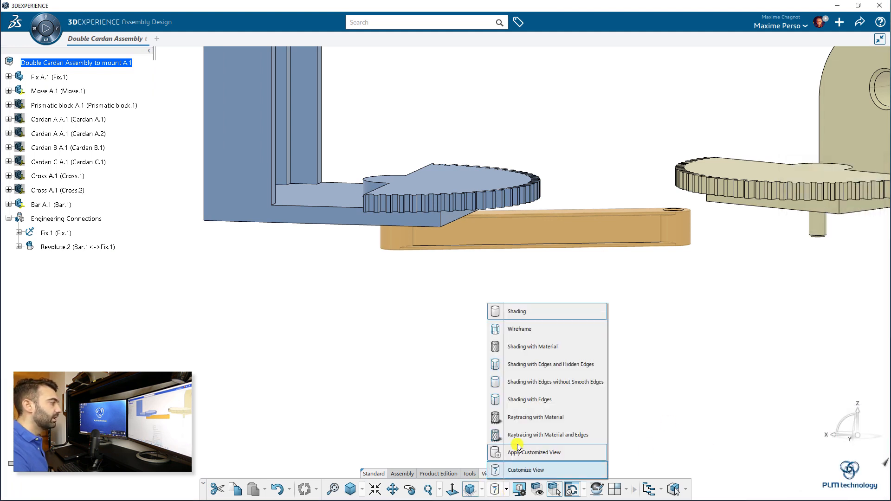
click(518, 400)
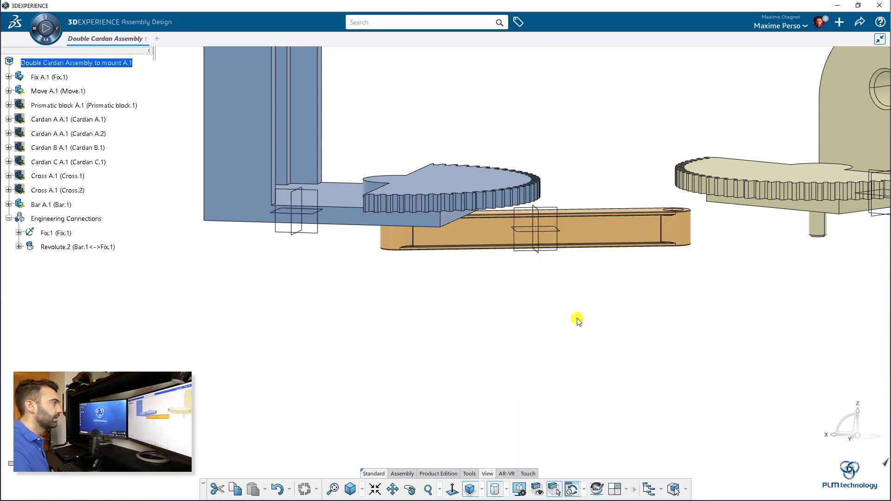
- Start an engineering connection pairing the axis of the Bar's free hole with the axis of the pin under the Move part
middle_drag(577, 321, 483, 354)
middle_drag(594, 357, 441, 382)
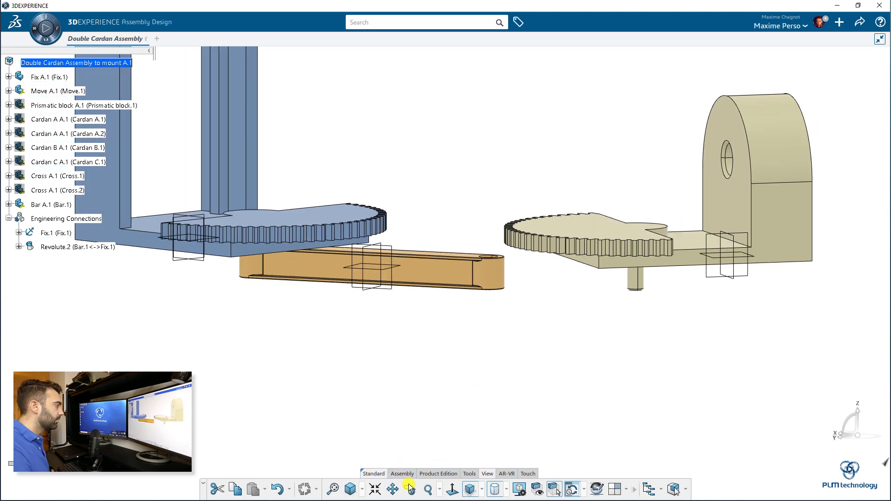
click(402, 474)
click(388, 491)
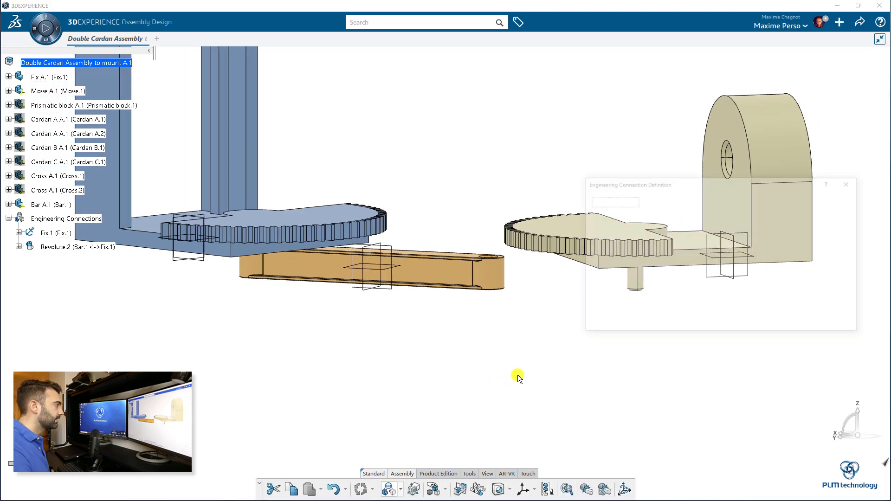
middle_drag(517, 374, 293, 300)
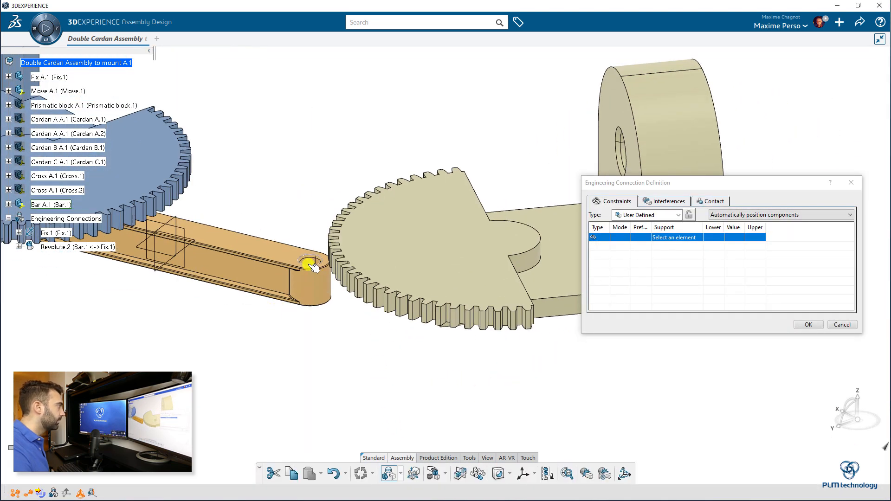
click(309, 276)
middle_drag(333, 279, 460, 290)
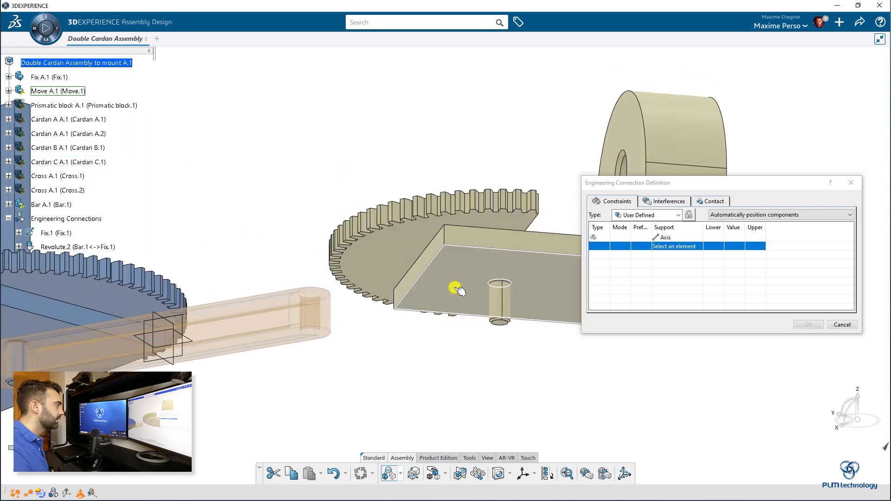
click(501, 298)
- Complete the Revolute connection by mating the Bar's top face to the Move plate's underside, without a check-contact specification, and update the assembly
middle_drag(503, 338, 288, 285)
middle_drag(274, 239, 398, 259)
click(339, 230)
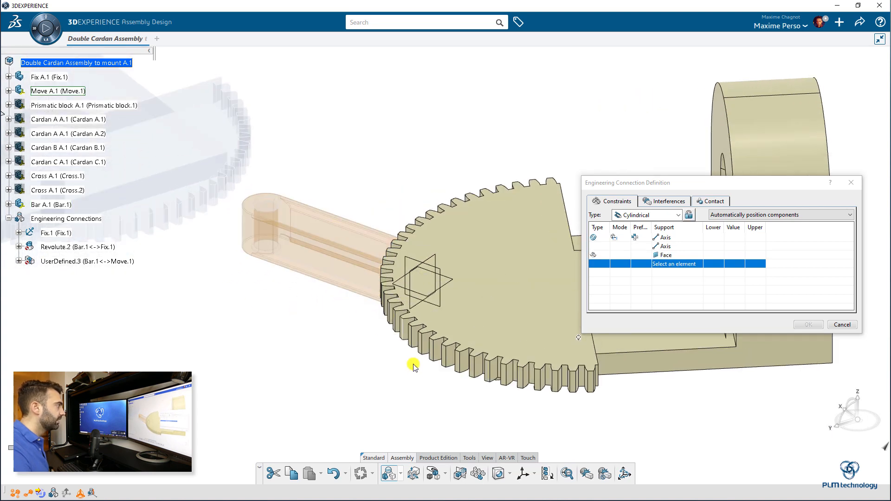
middle_drag(412, 364, 434, 292)
click(525, 262)
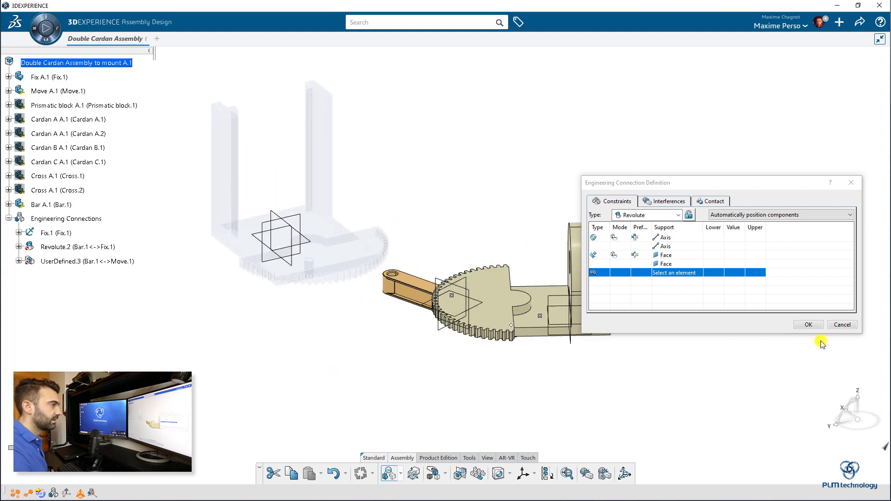
click(812, 325)
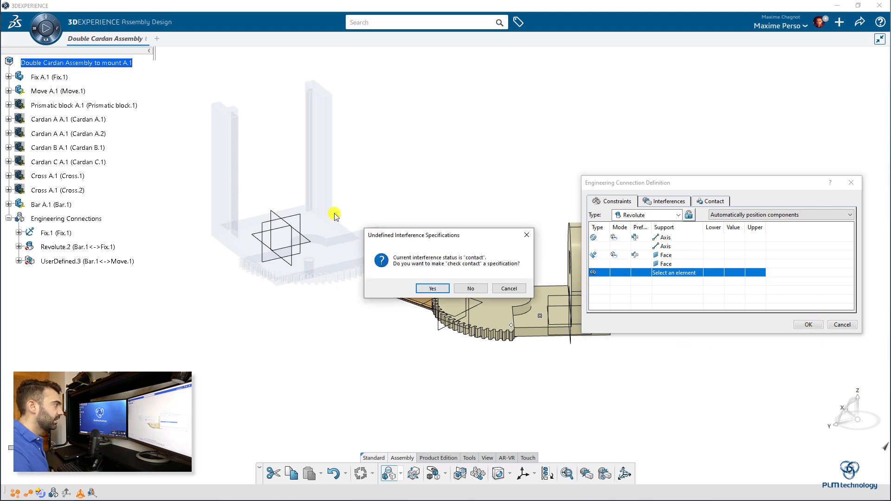
click(471, 289)
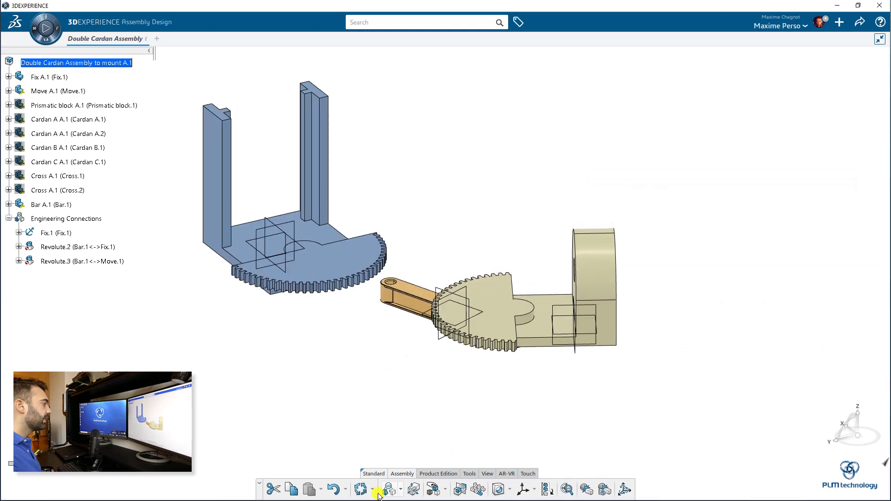
click(361, 489)
- Snap a vertical reference plane of the Move part onto the matching vertical plane of the Fix part and update the assembly
middle_drag(297, 376, 462, 231)
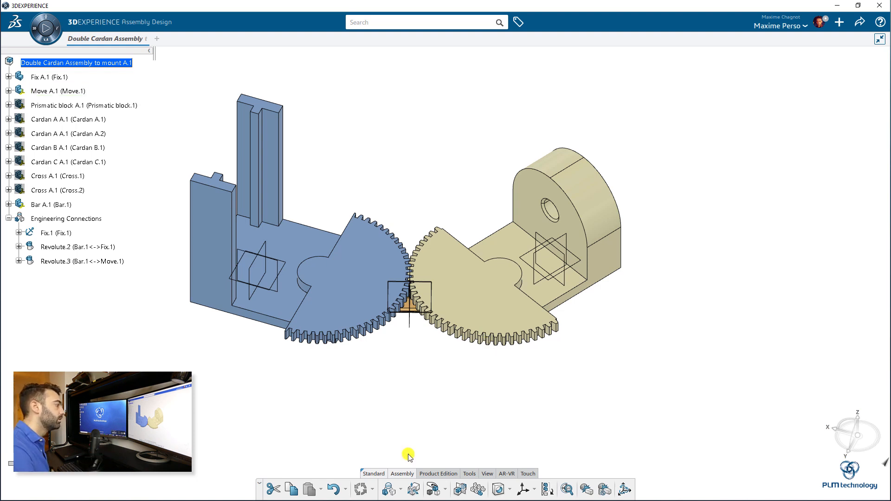
click(444, 490)
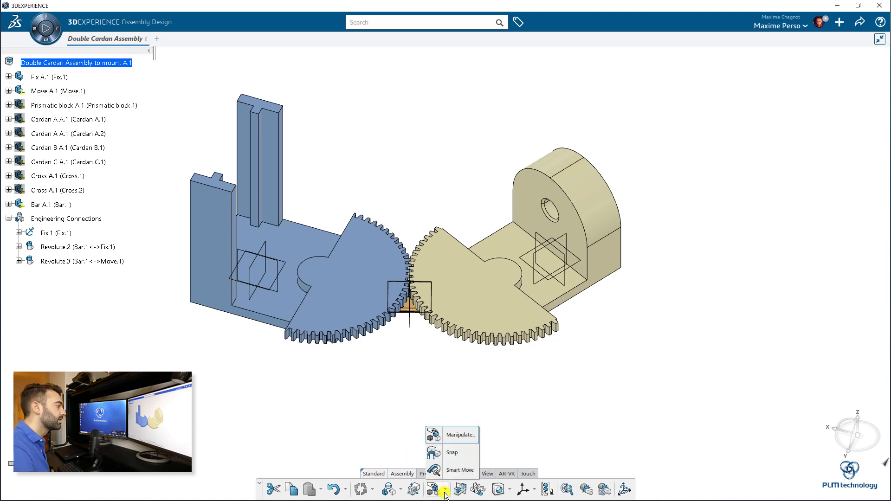
click(450, 454)
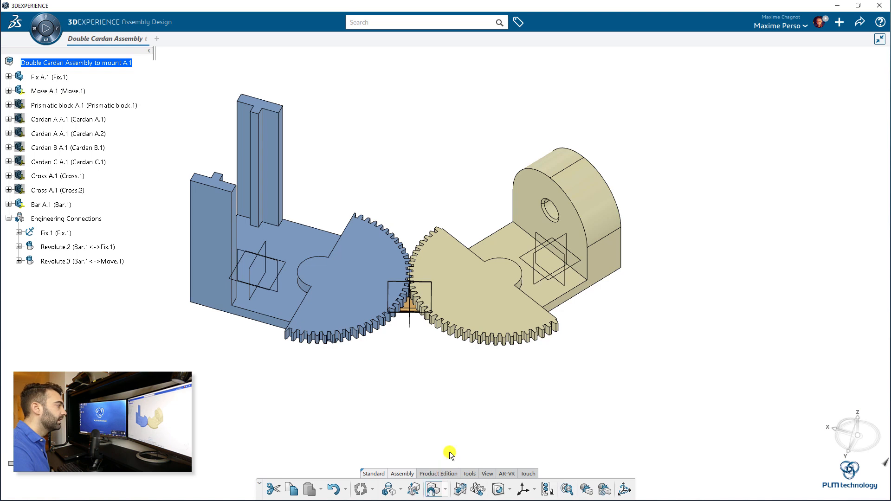
click(534, 259)
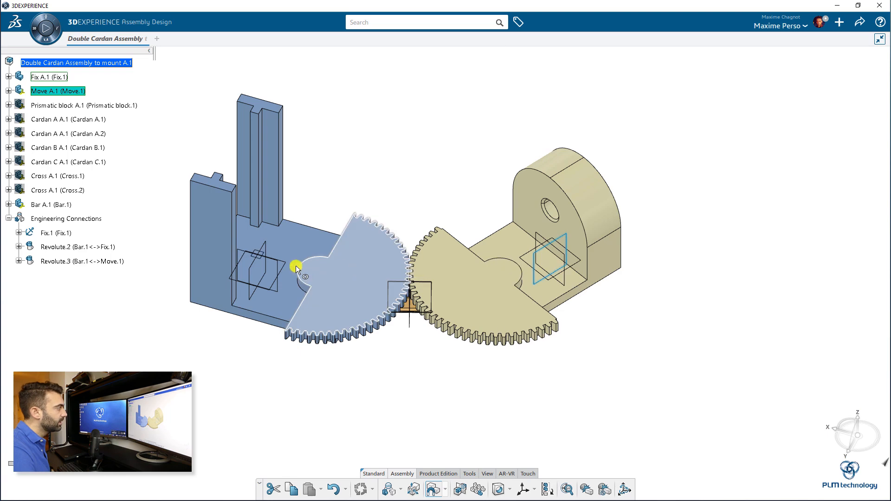
click(277, 261)
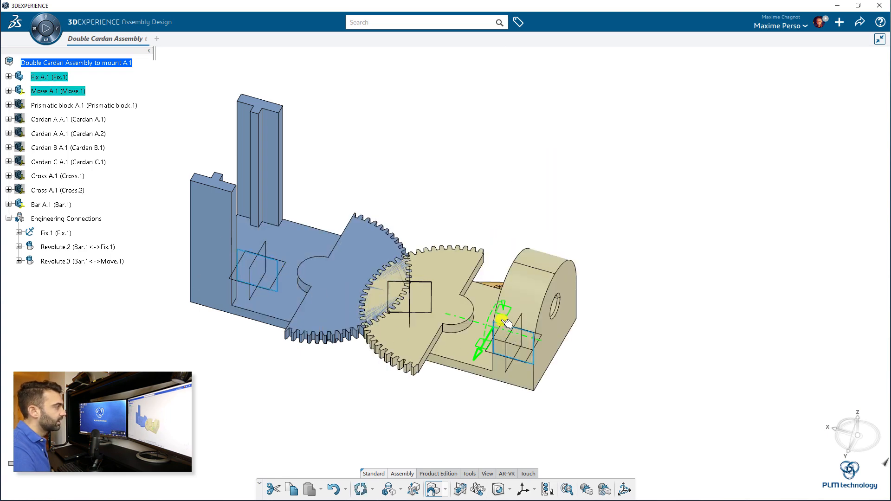
middle_drag(584, 356, 460, 277)
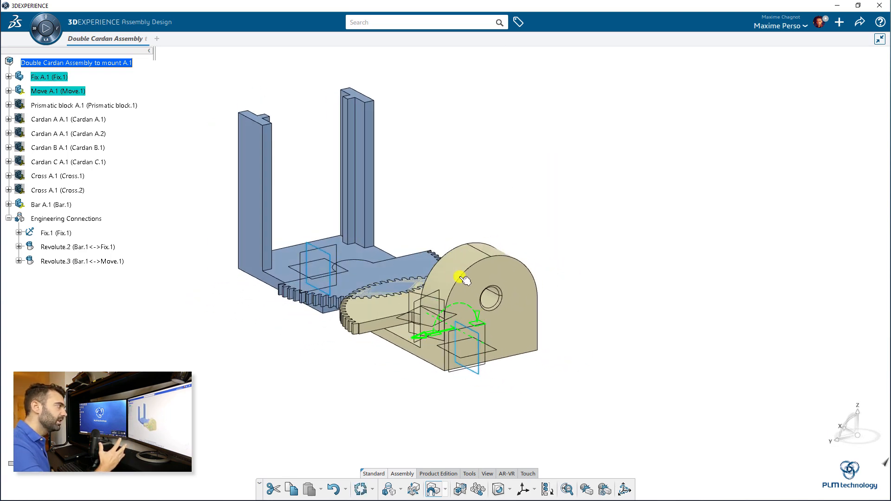
click(361, 489)
right_click(450, 354)
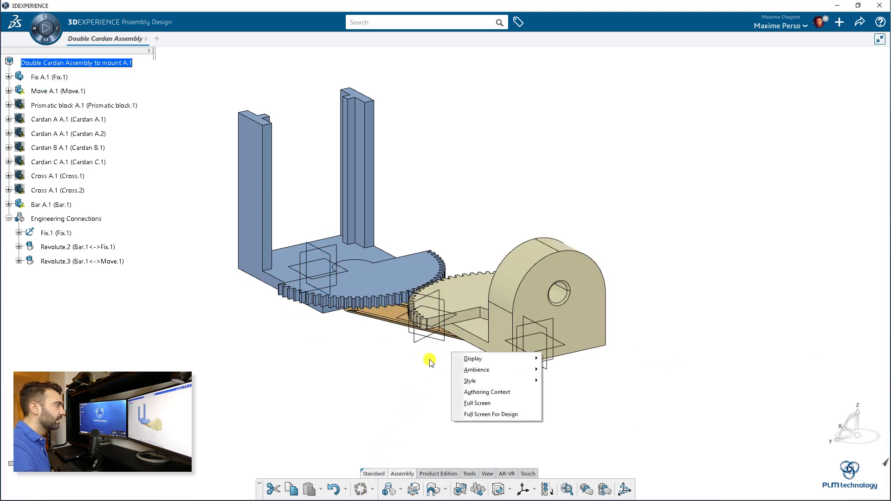
- Snap a vertical reference plane of the Bar onto a vertical plane of the Fix part and update the assembly
middle_drag(372, 412, 394, 377)
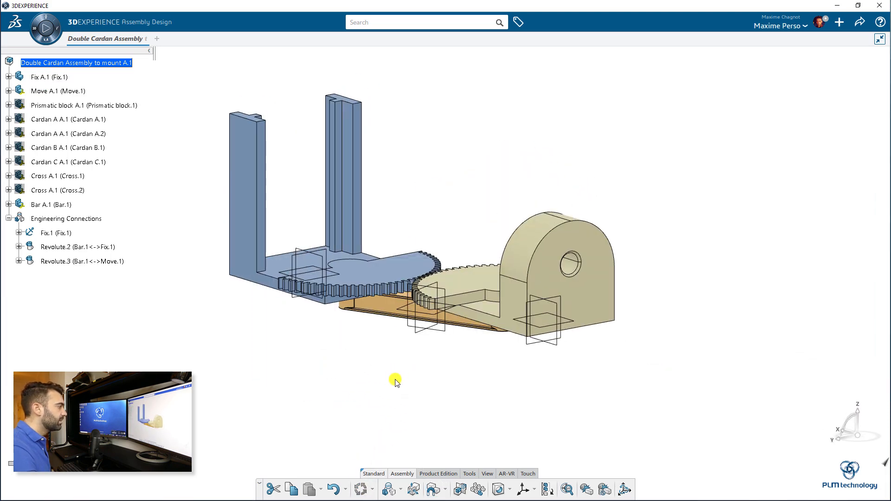
click(430, 490)
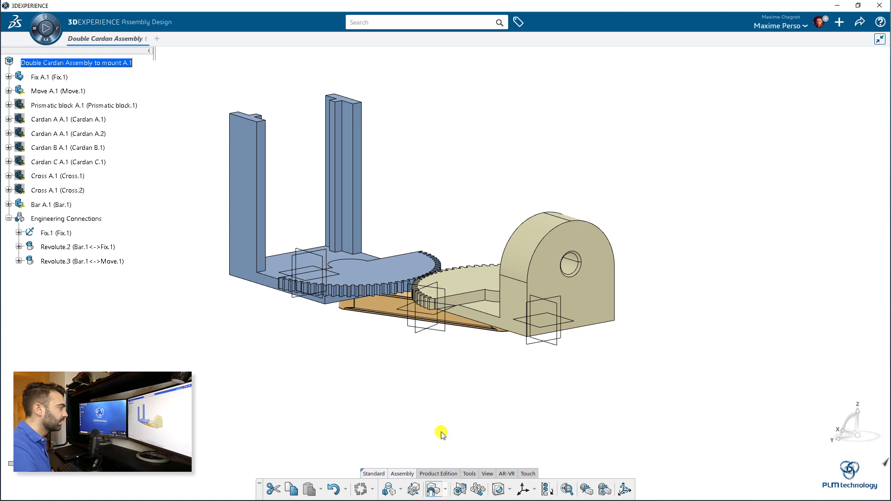
click(445, 333)
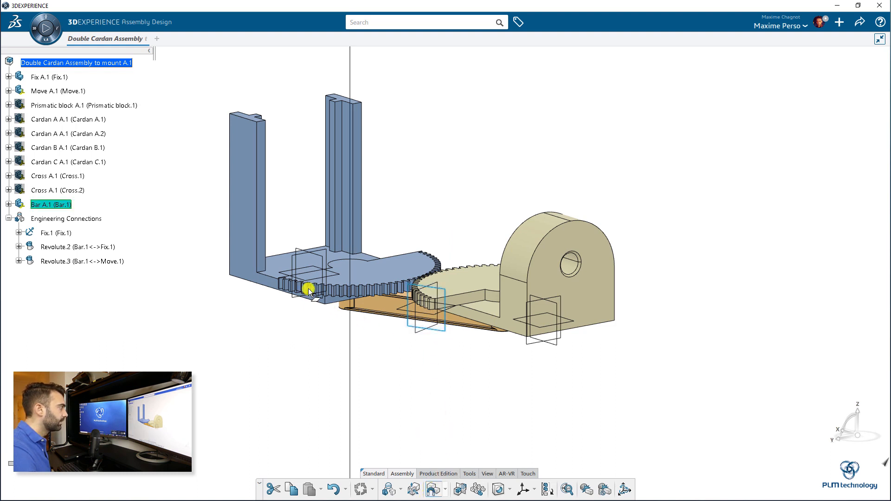
click(332, 274)
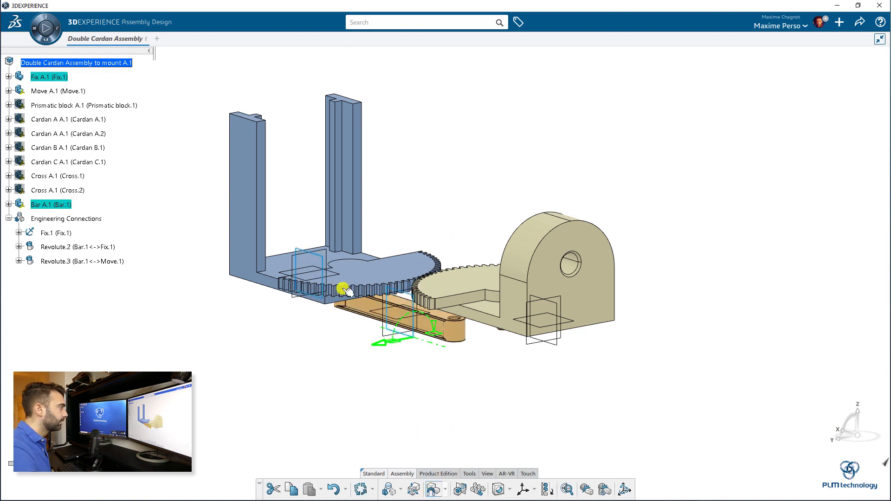
click(361, 489)
middle_drag(348, 378, 440, 406)
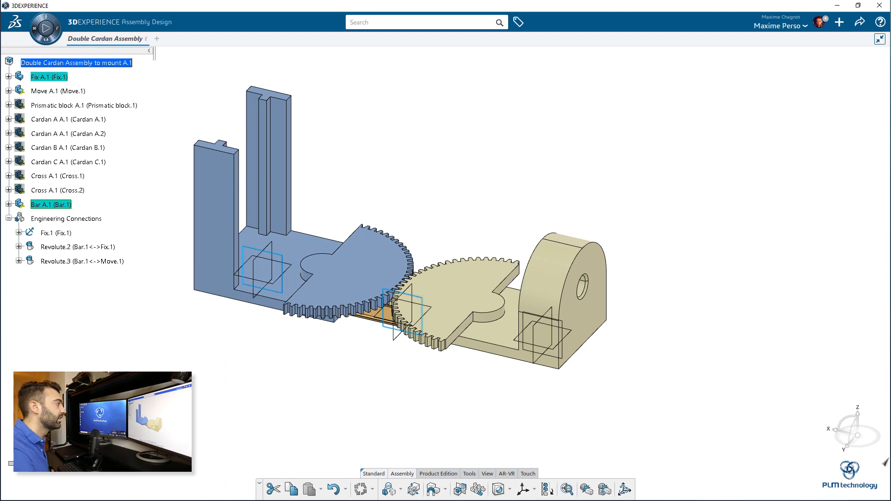
middle_drag(224, 407, 368, 438)
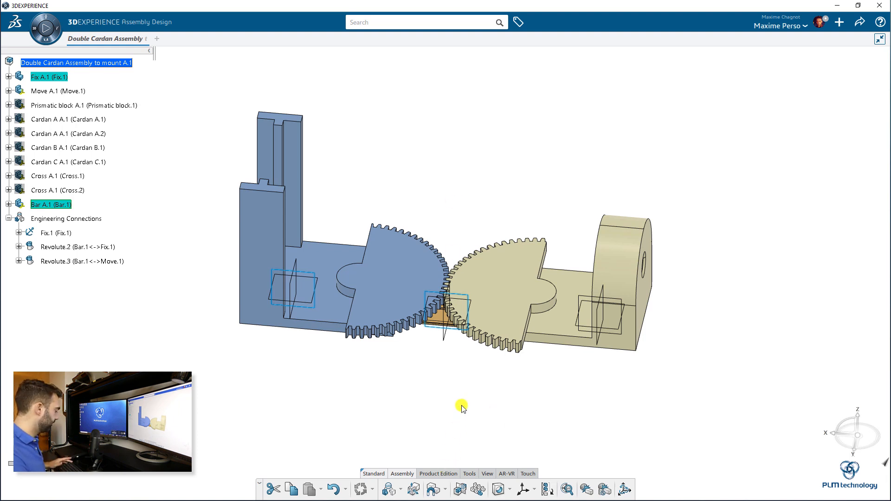
click(391, 245)
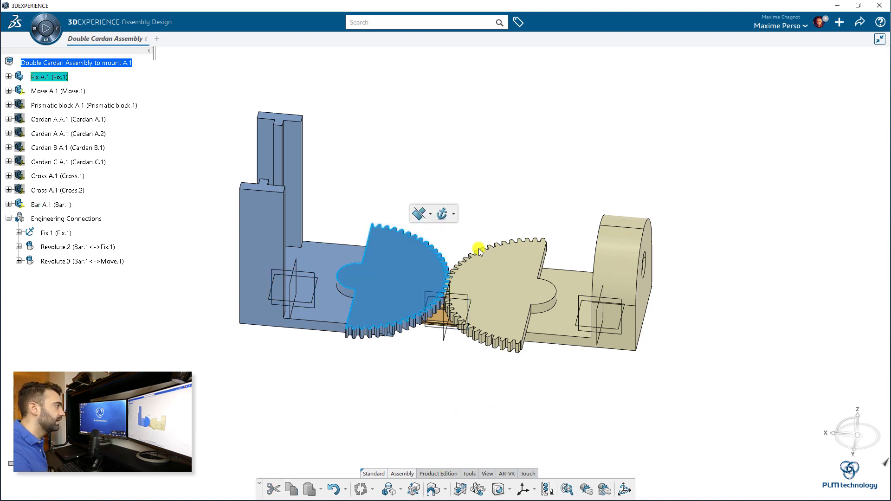
click(479, 251)
click(455, 206)
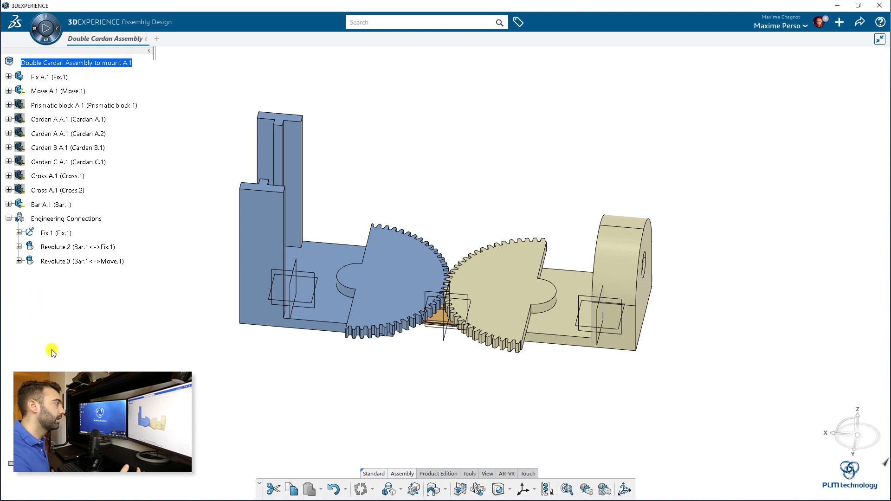
- Edit the Bar–Fix Revolute connection and add an Angle constraint between the Fix part's zx plane and the Bar's yz plane
click(19, 246)
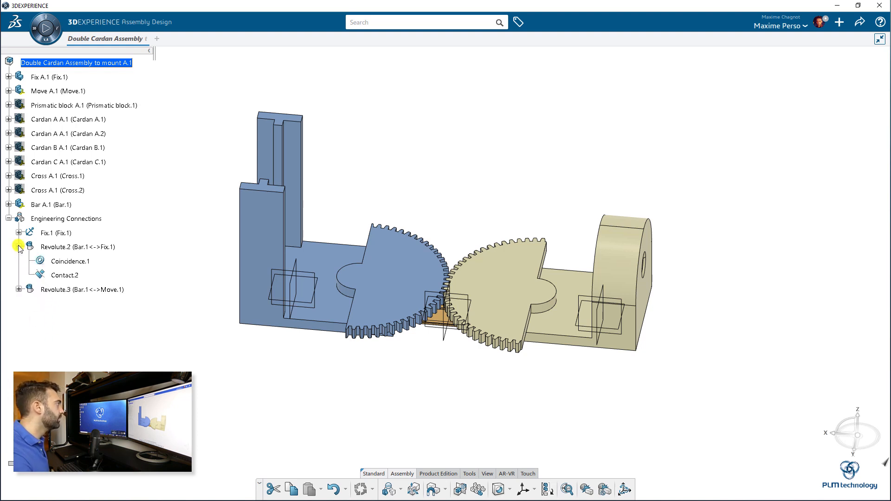
double_click(84, 249)
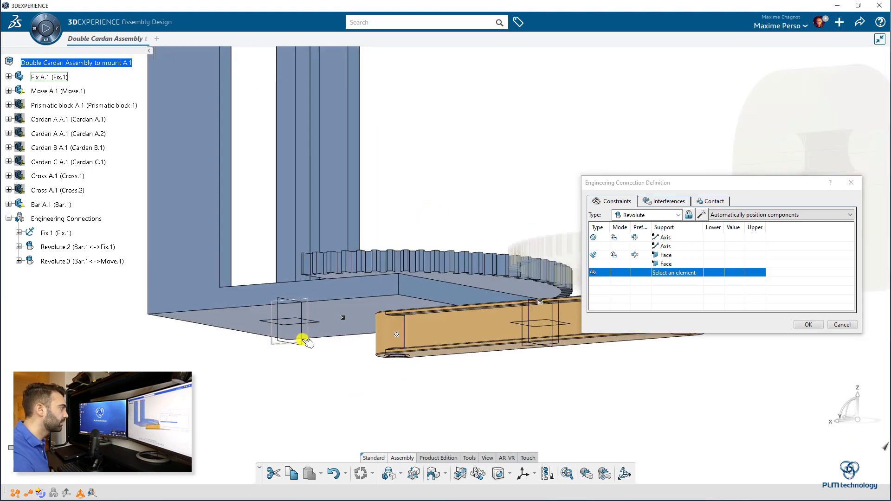
middle_drag(408, 383, 457, 367)
right_click(598, 274)
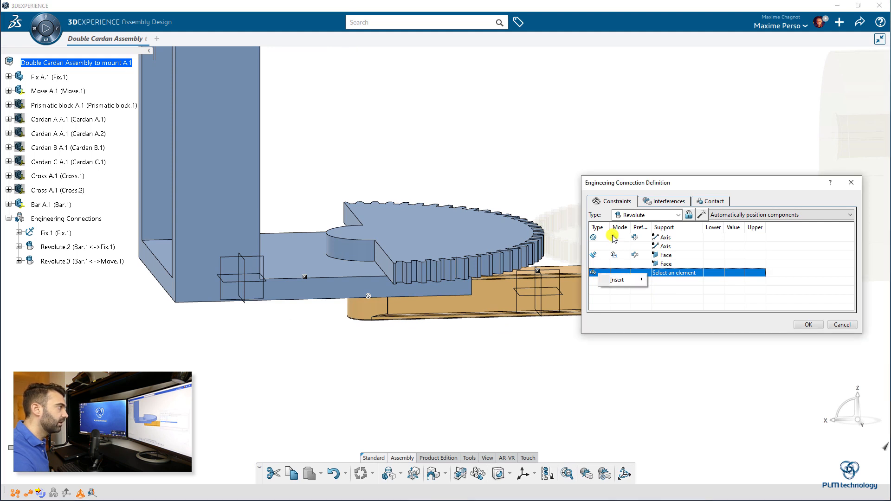
mouse_move(609, 280)
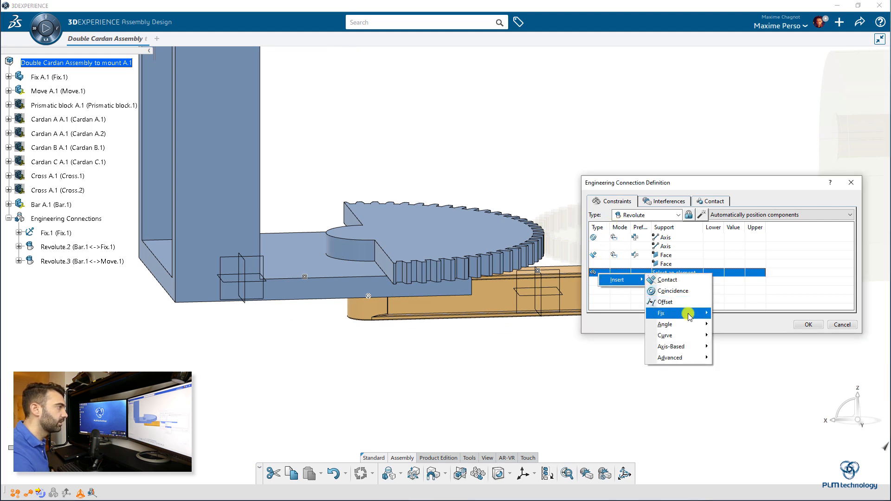
mouse_move(687, 327)
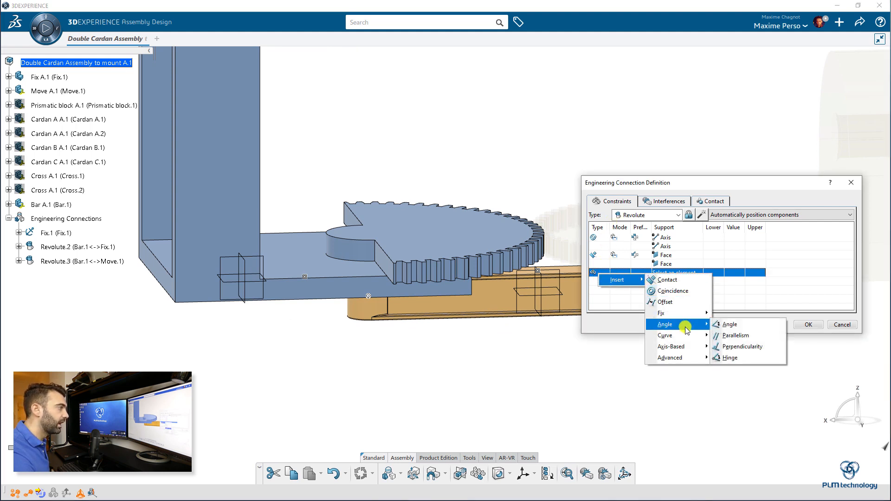
click(737, 324)
middle_drag(336, 348, 354, 312)
click(355, 320)
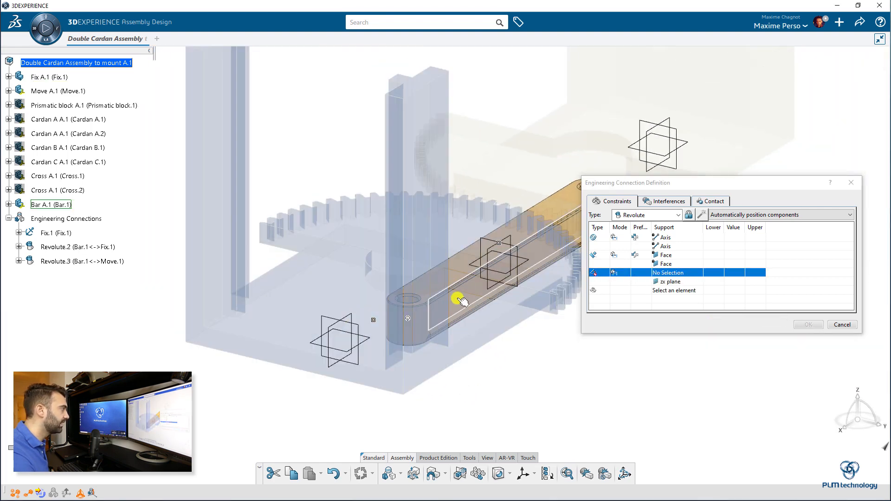
click(490, 290)
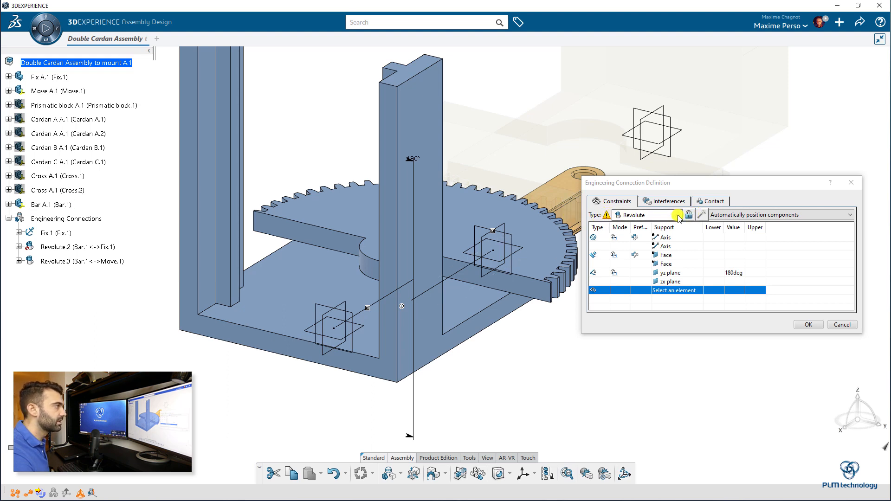
- Refresh the connection type, set the 180deg angle constraint's mode to Controlled, confirm the connection and update the assembly
click(691, 214)
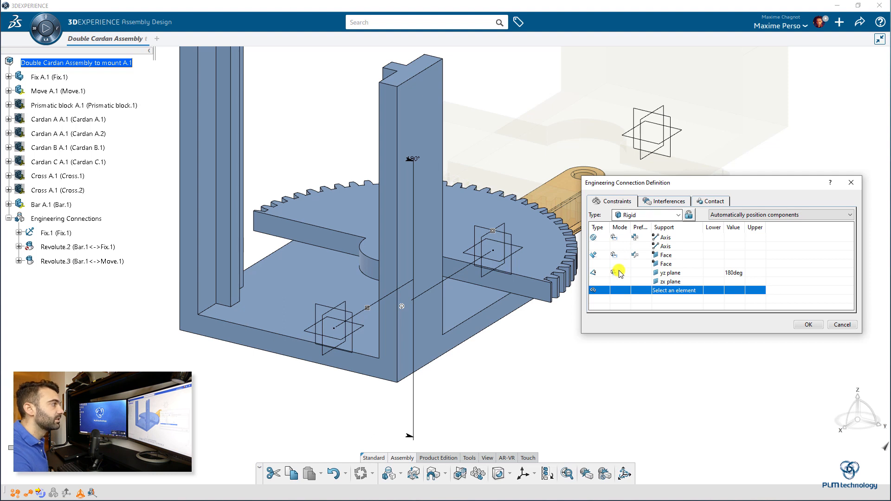
drag(633, 228, 648, 228)
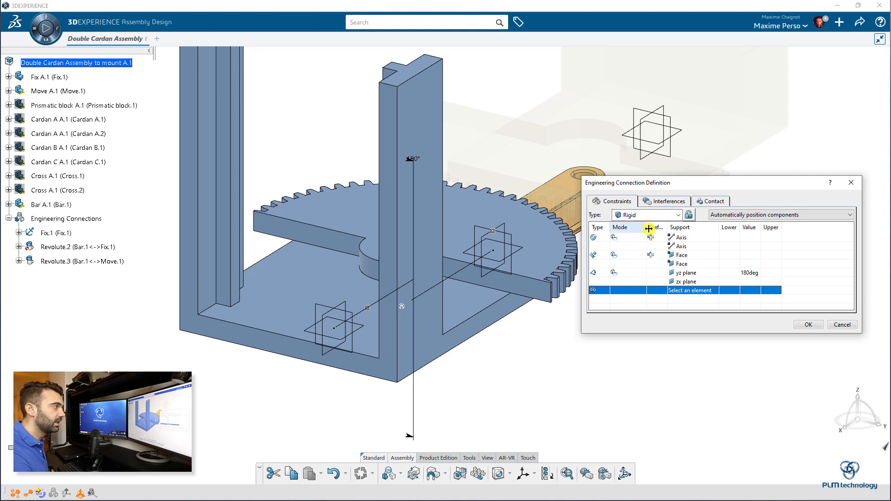
click(615, 273)
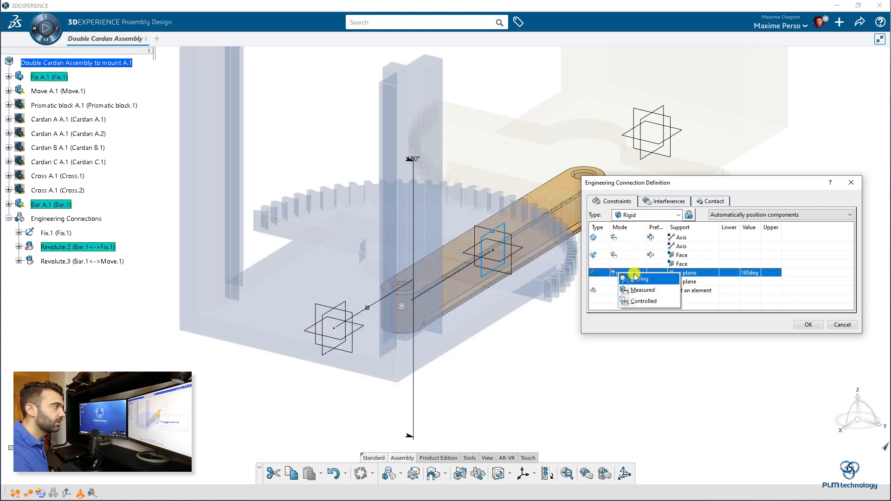
click(643, 301)
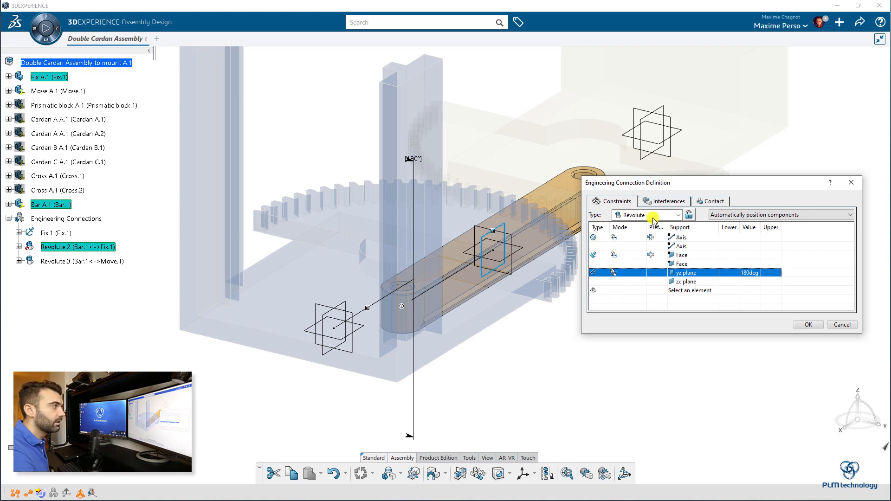
click(808, 325)
middle_drag(673, 388, 608, 389)
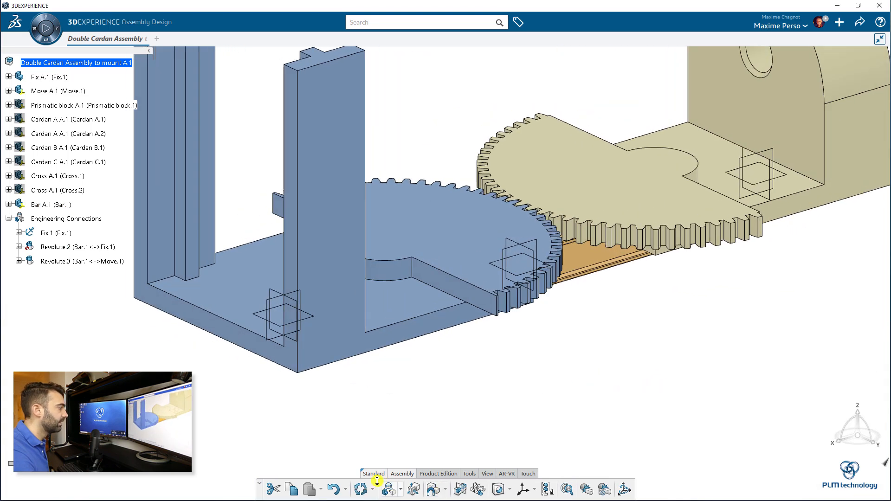
click(351, 491)
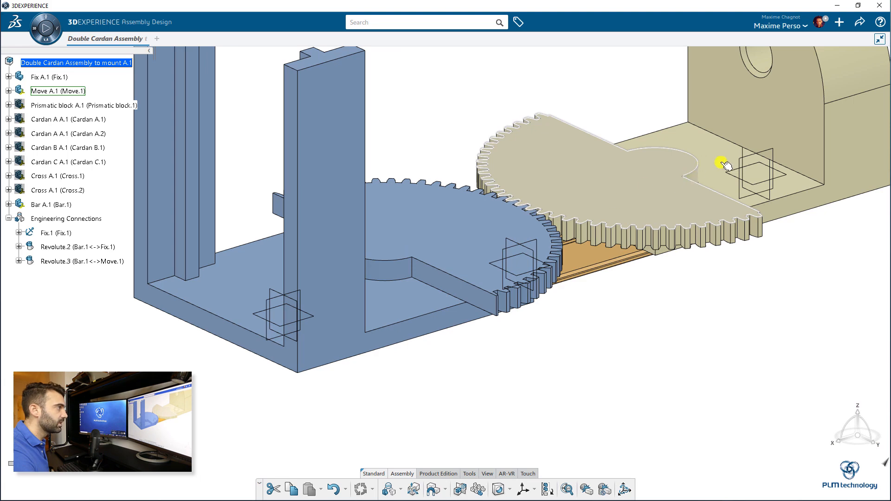
- Add an Angle constraint between the Move part's yz plane and the Bar's yz plane, enriching their existing Revolute connection
middle_drag(719, 305, 431, 395)
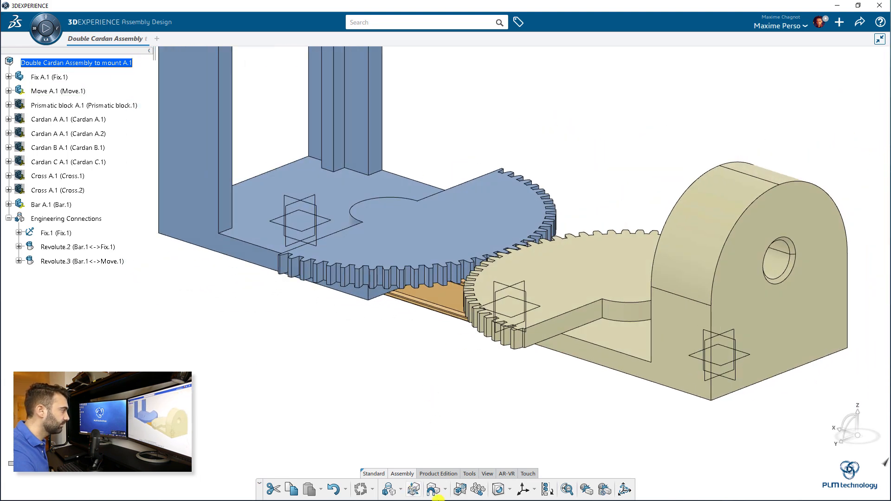
click(389, 489)
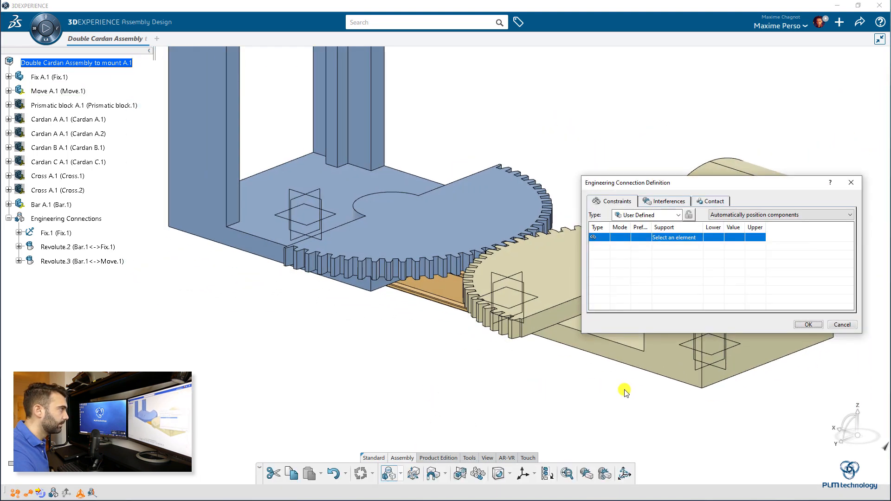
middle_drag(624, 390, 494, 352)
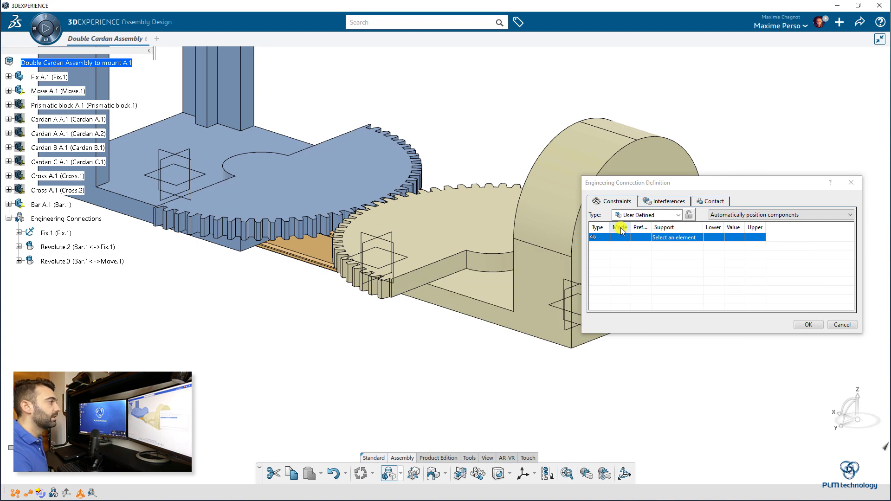
middle_drag(461, 311, 340, 307)
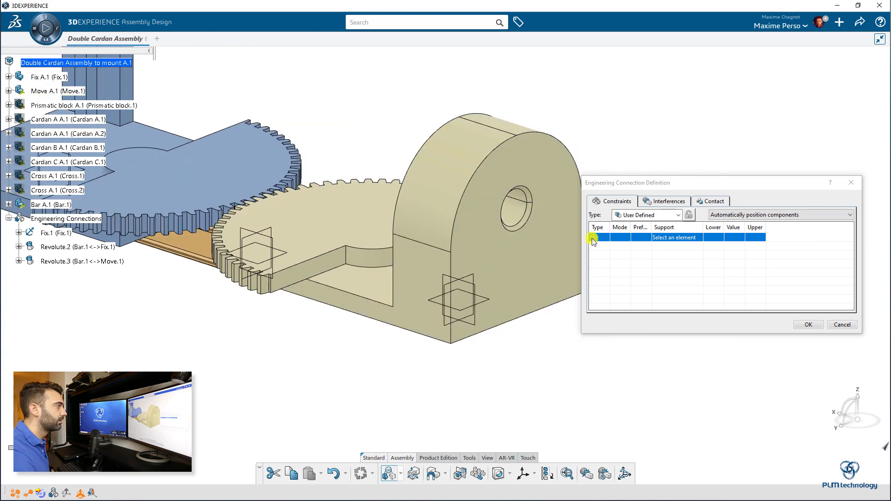
right_click(593, 239)
mouse_move(618, 243)
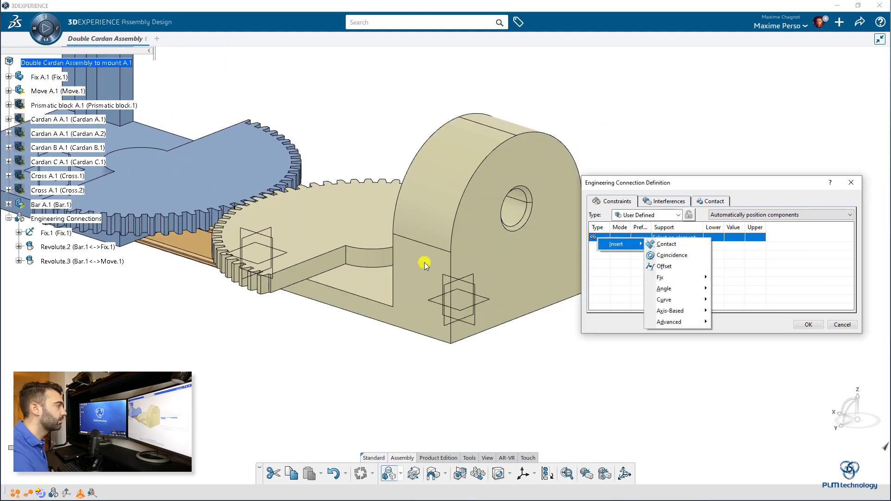
mouse_move(683, 289)
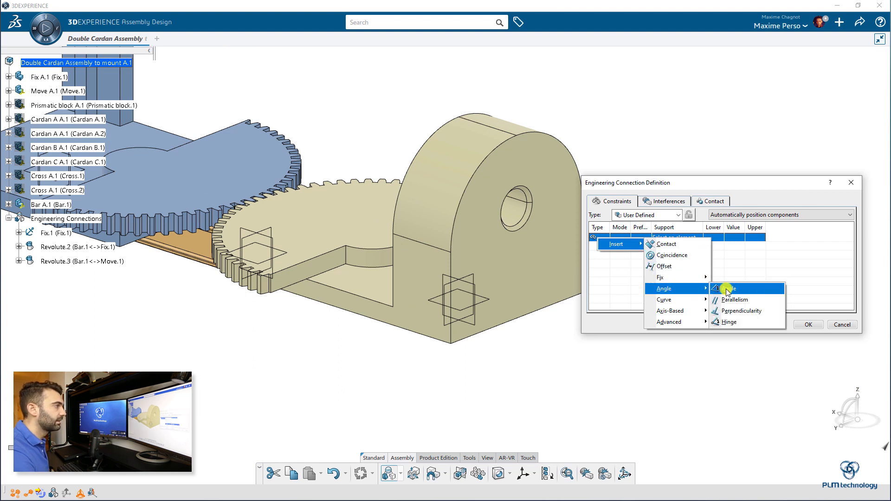
click(728, 290)
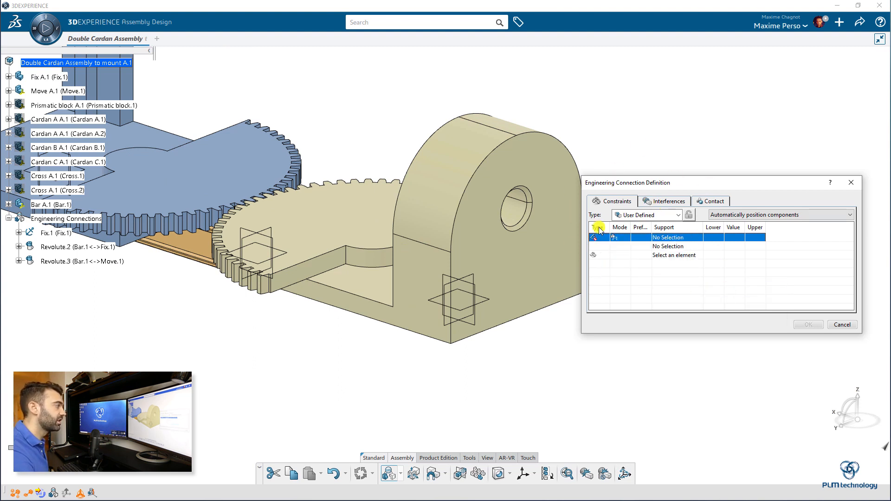
click(473, 326)
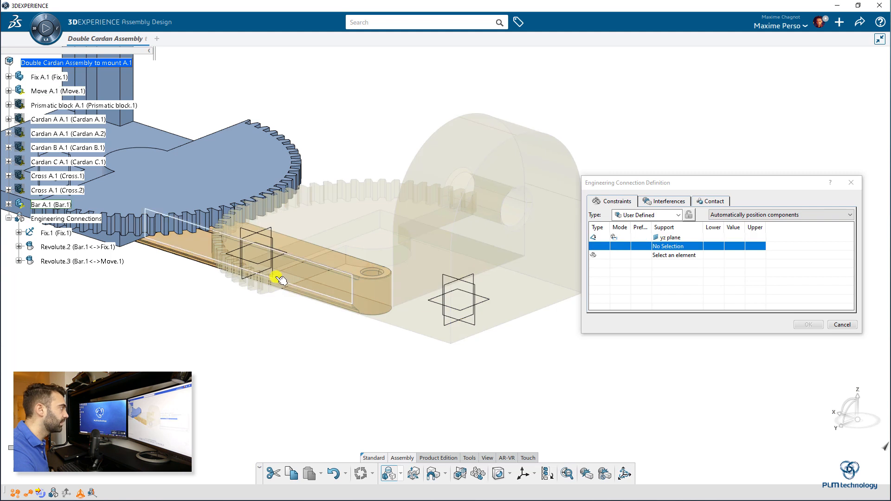
click(271, 274)
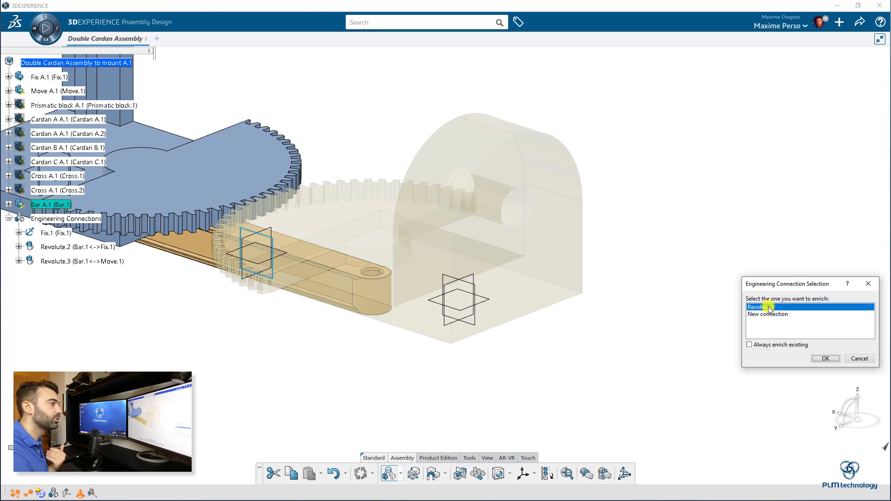
click(826, 358)
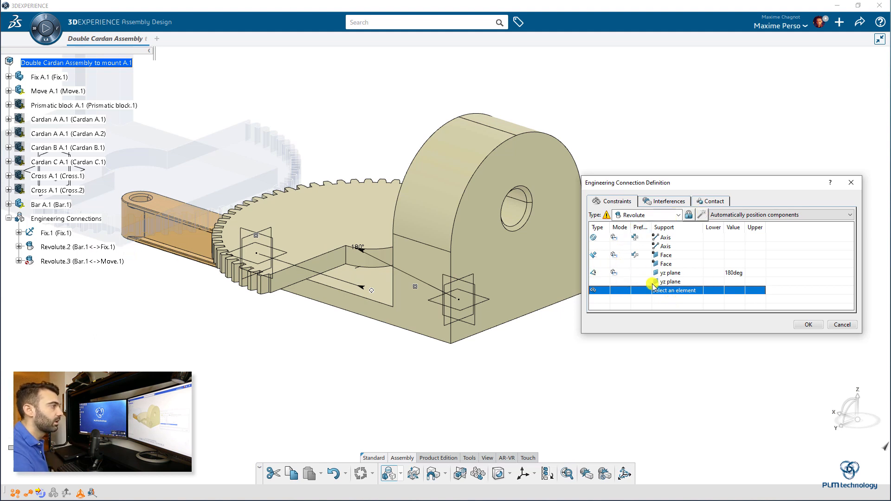
- Refresh the Bar–Move connection's type, set its angle constraint's mode to Controlled and confirm the definition
click(650, 214)
click(650, 232)
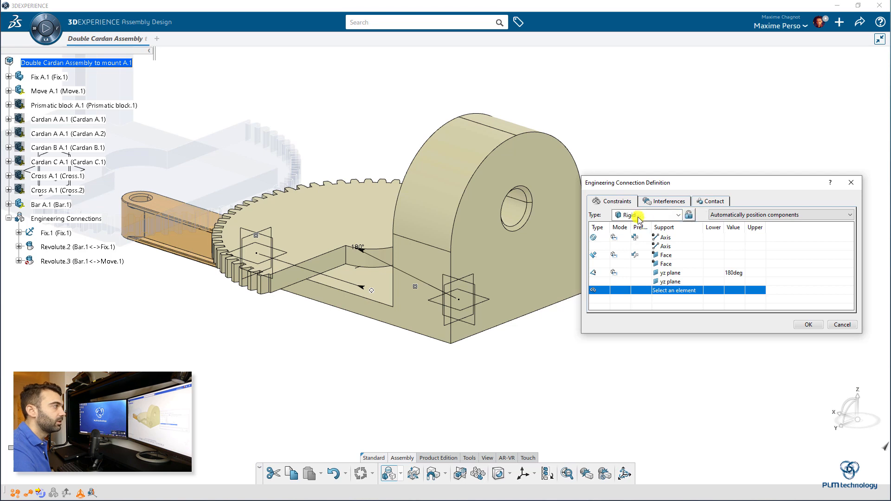
click(617, 272)
click(615, 272)
click(626, 304)
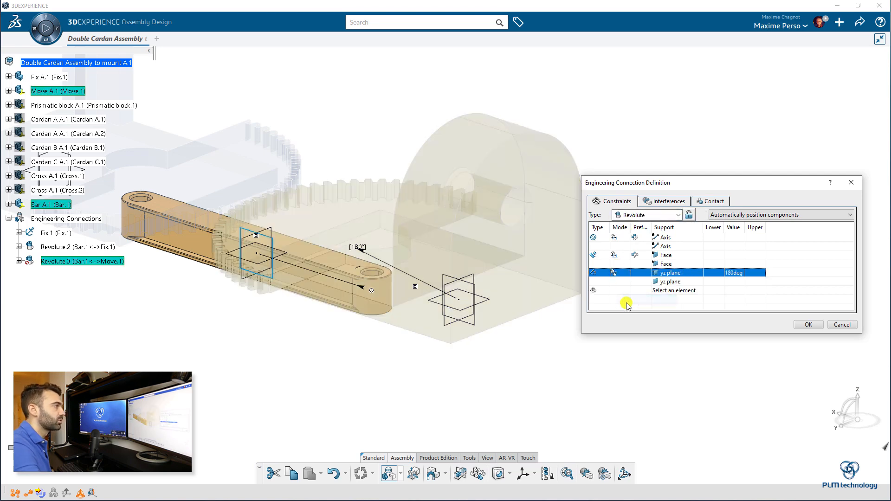
click(823, 325)
- Reopen the Bar–Fix Revolute connection and set its controlled angle to 0 degrees
middle_drag(355, 380, 530, 395)
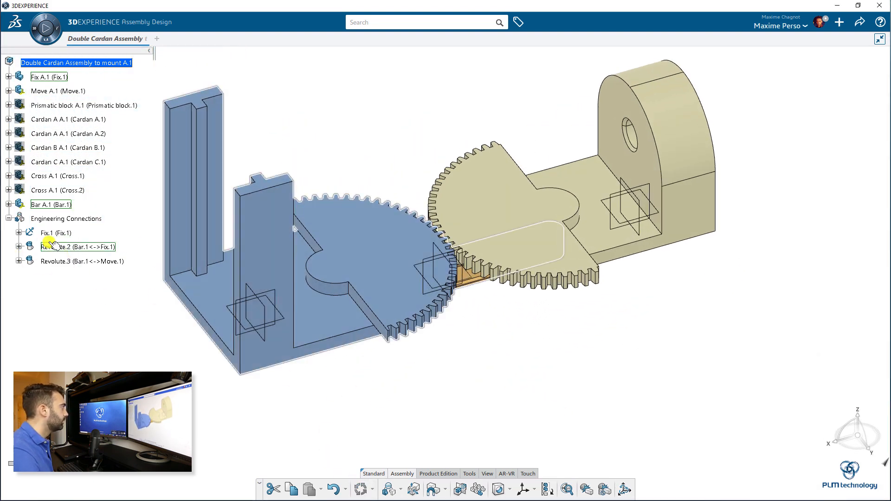
double_click(55, 249)
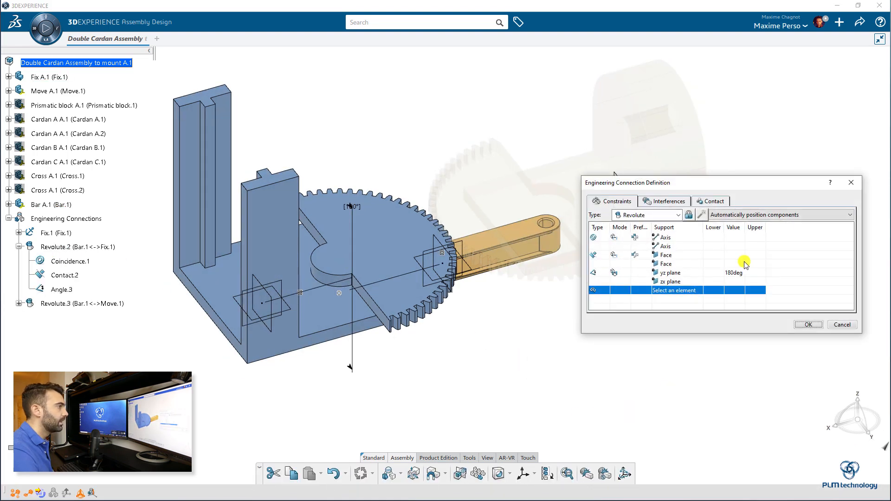
double_click(735, 273)
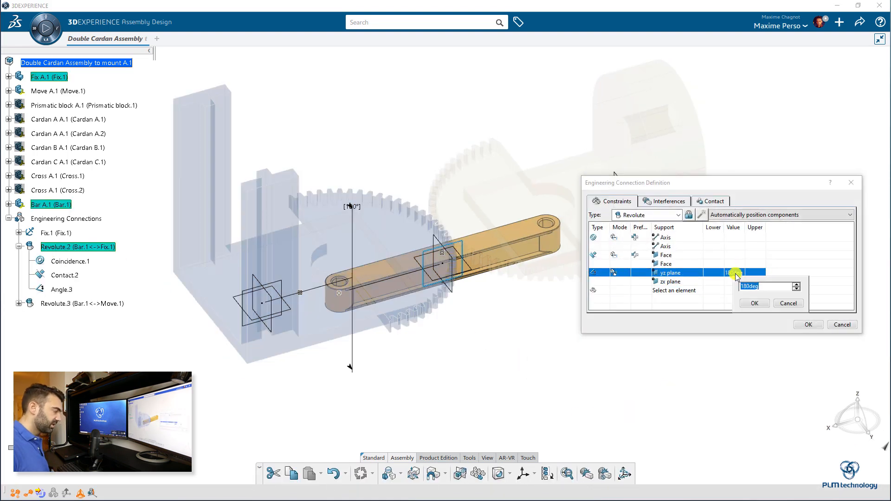
text(0)
key(Return)
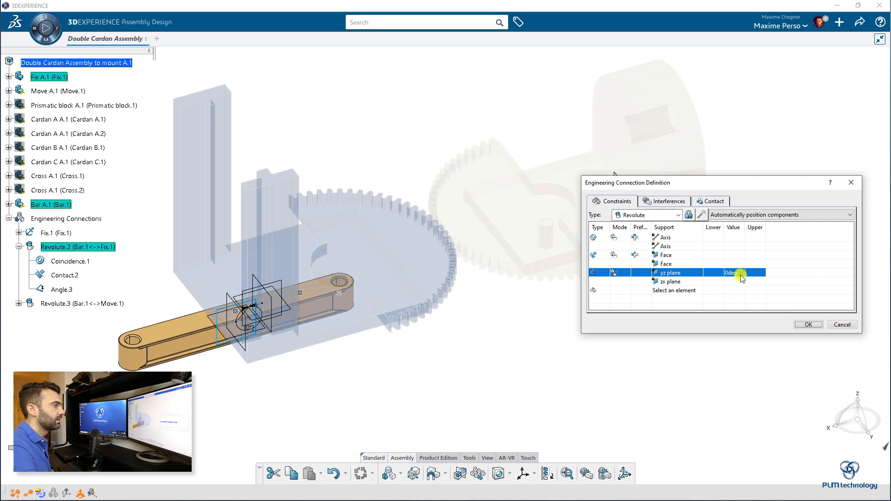
- Set the controlled angle of the Bar–Fix Revolute connection to 180 degrees
double_click(733, 273)
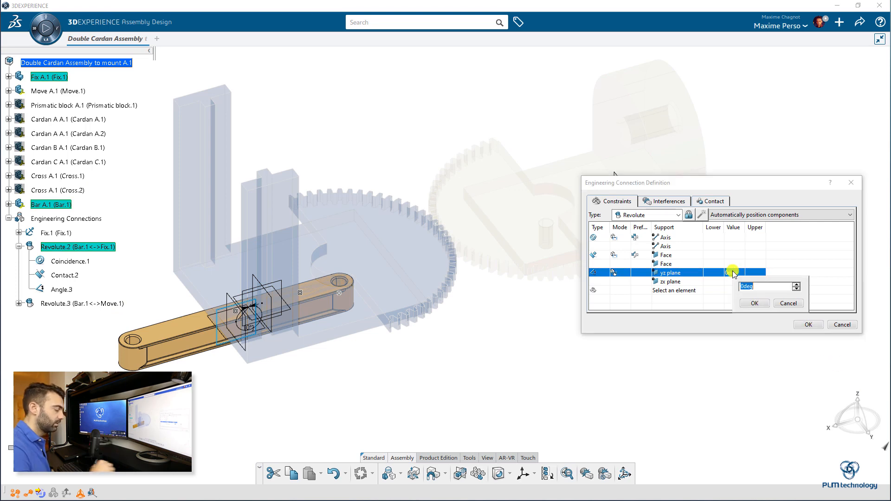
key(Return)
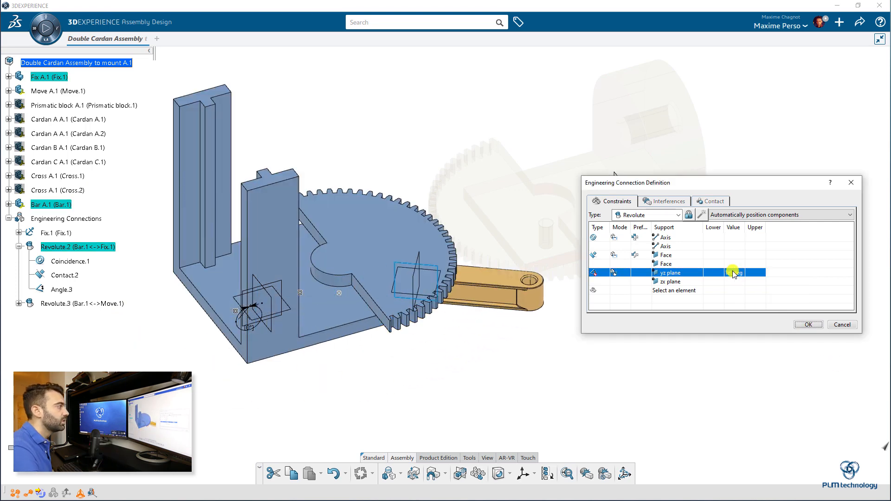
middle_drag(449, 311, 472, 324)
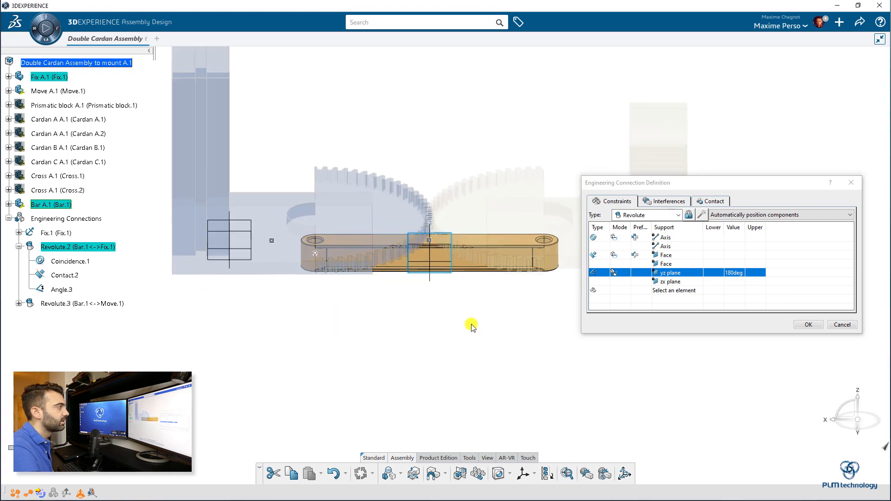
- Limit the controlled angle of the Bar–Fix Revolute connection to a lower bound of 150 degrees and an upper bound of 210 degrees
double_click(717, 273)
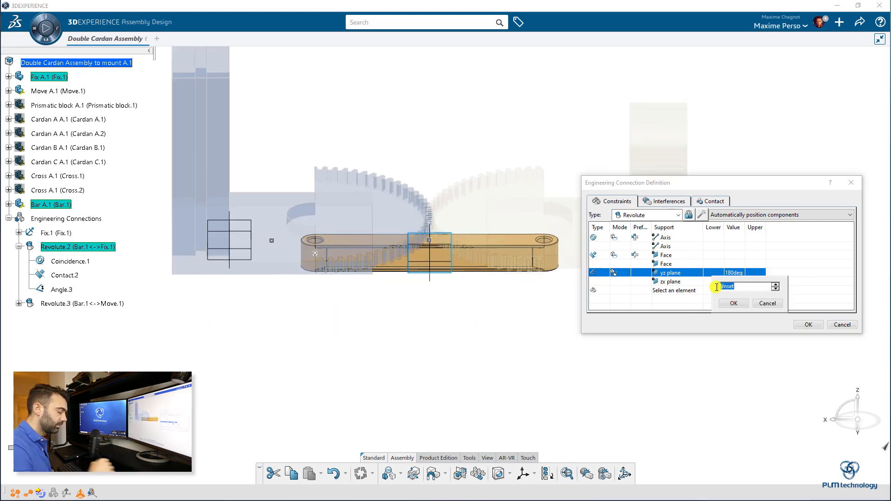
click(734, 303)
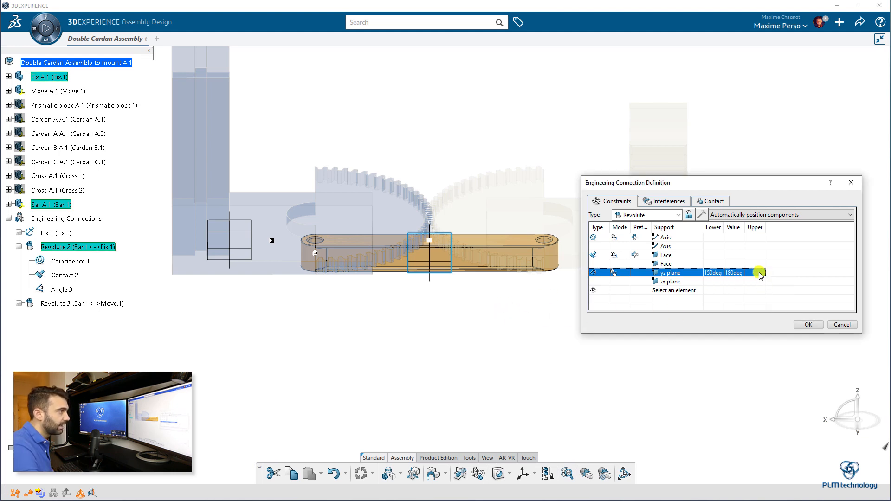
double_click(757, 273)
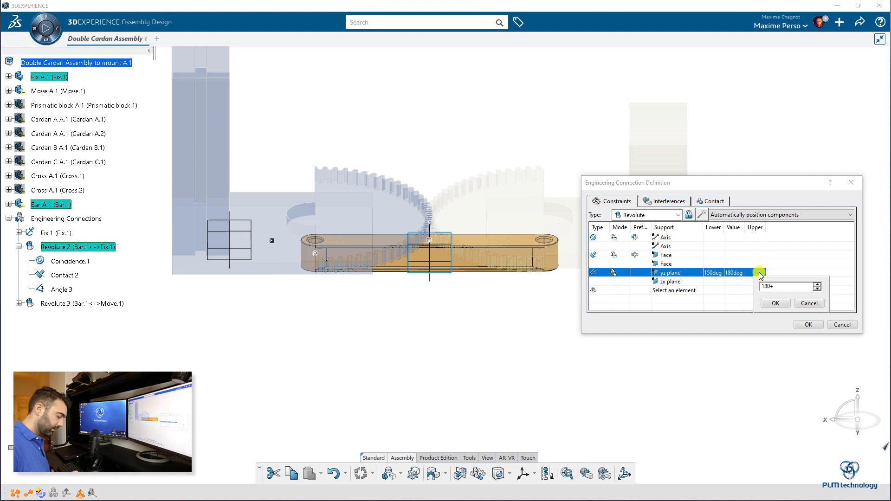
click(776, 303)
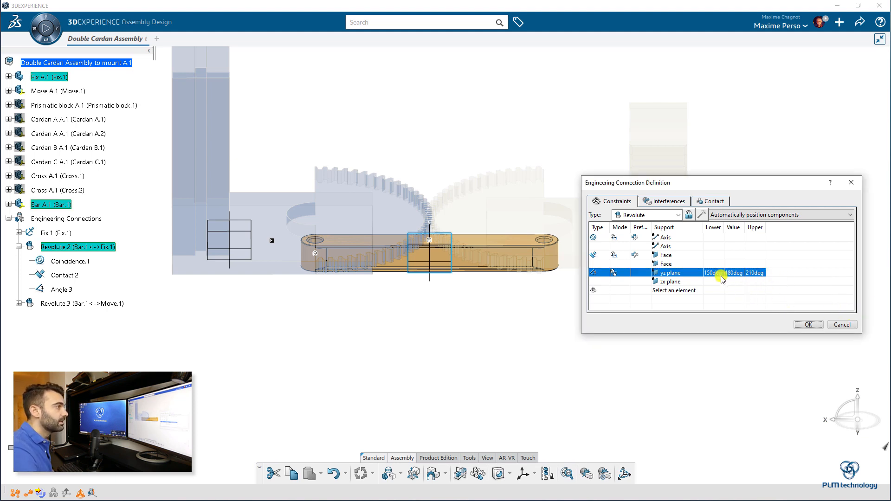
- Set the Bar–Fix connection's controlled angle to its lower limit of 150 degrees
double_click(732, 274)
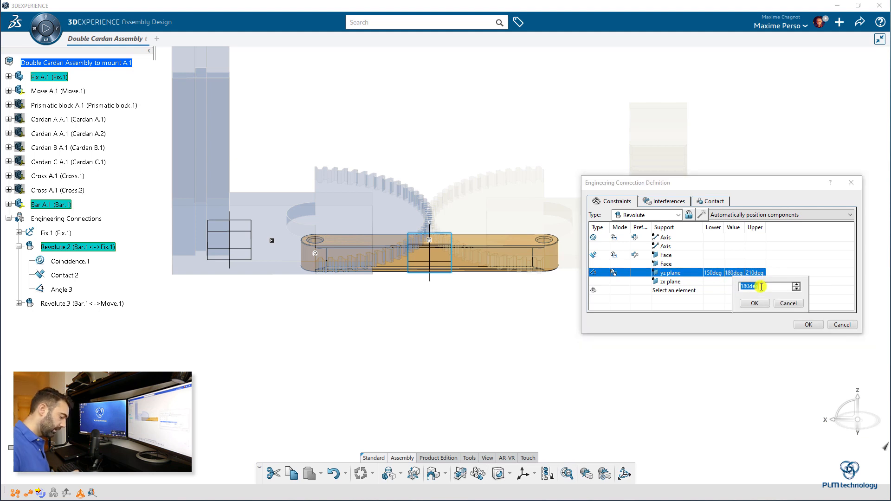
text(150)
key(Return)
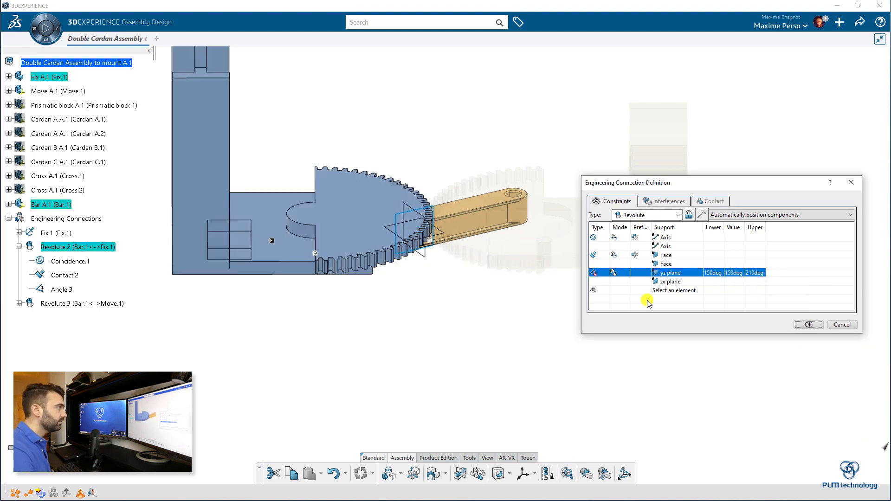
- Set the Bar–Fix connection's controlled angle to its upper limit of 210 degrees
double_click(753, 274)
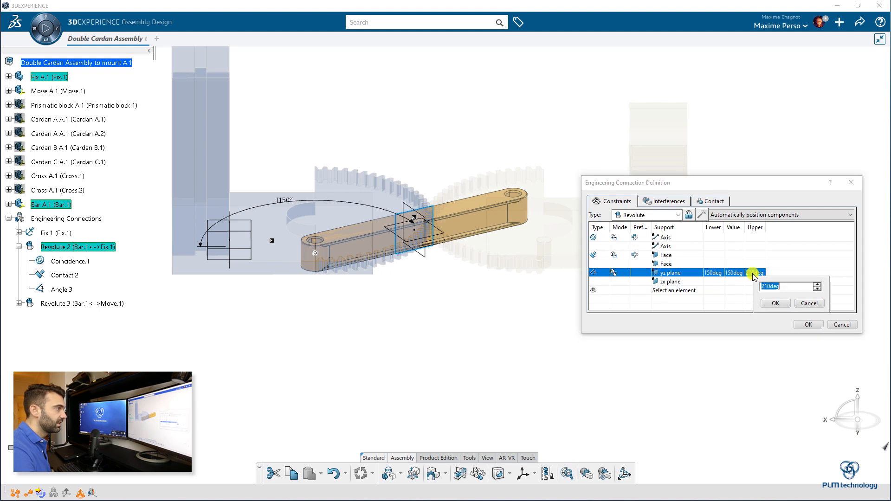
click(764, 288)
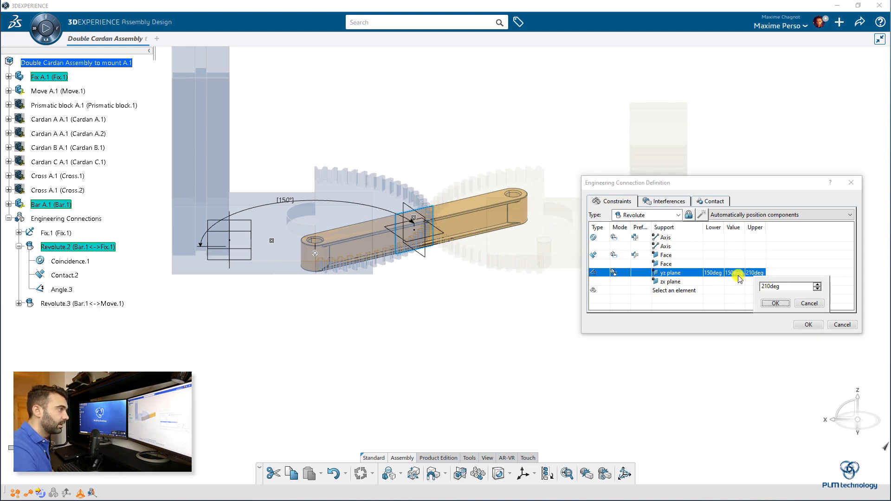
key(Return)
double_click(730, 274)
text(210)
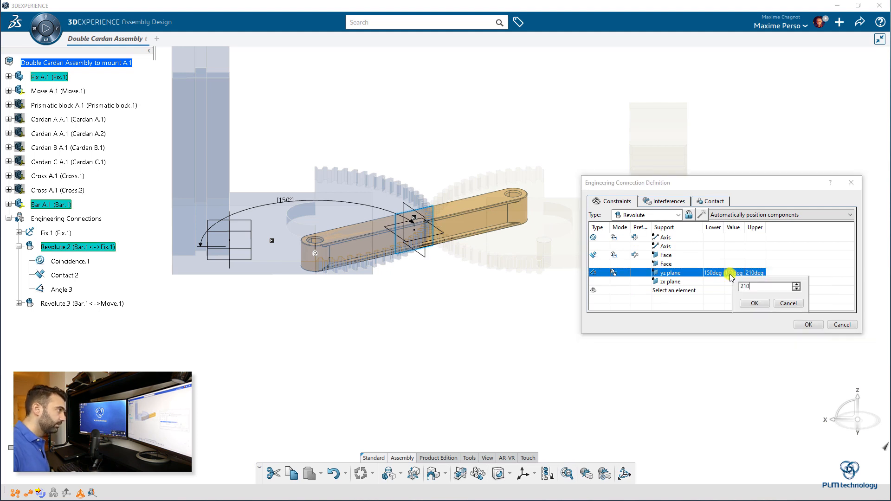
key(Return)
- Return the Bar–Fix connection's controlled angle to 180 degrees and confirm the definition
middle_drag(439, 246, 706, 266)
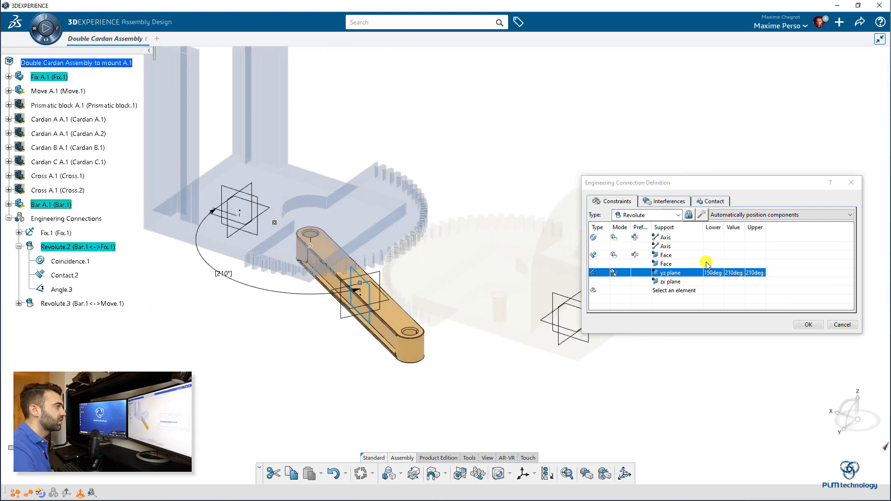
double_click(731, 277)
text(18)
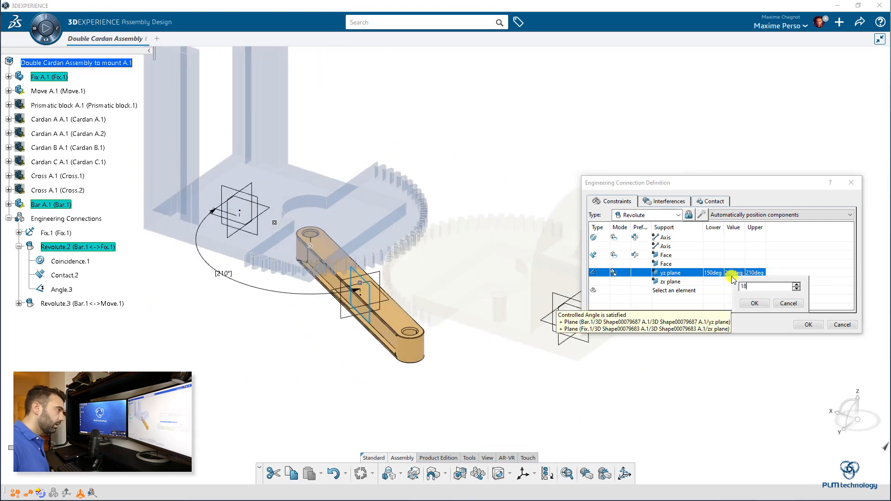
text(0)
key(Return)
click(808, 325)
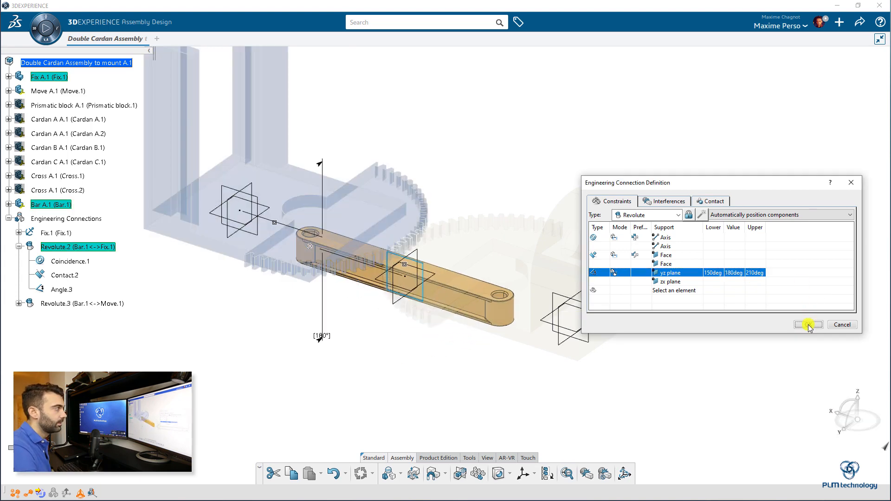
- Limit the Bar–Move Revolute connection's controlled angle to between 150 and 210 degrees, confirm it and update the assembly
middle_drag(466, 373, 564, 331)
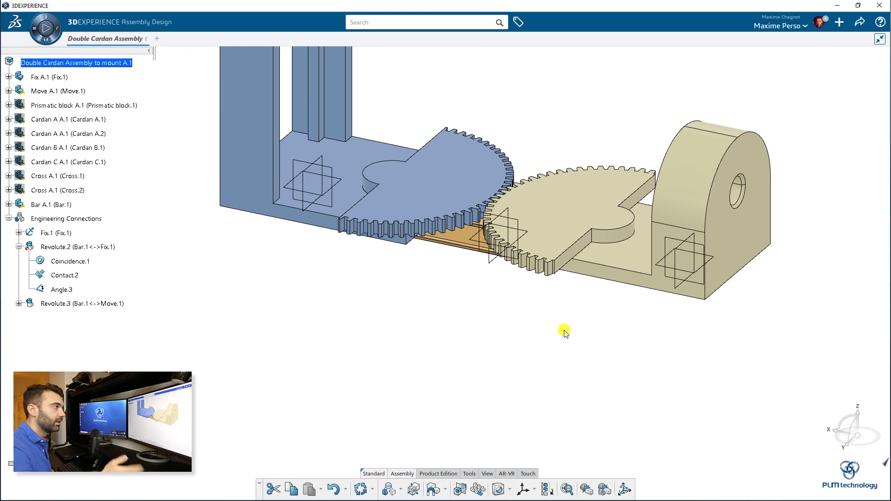
middle_drag(540, 336, 542, 349)
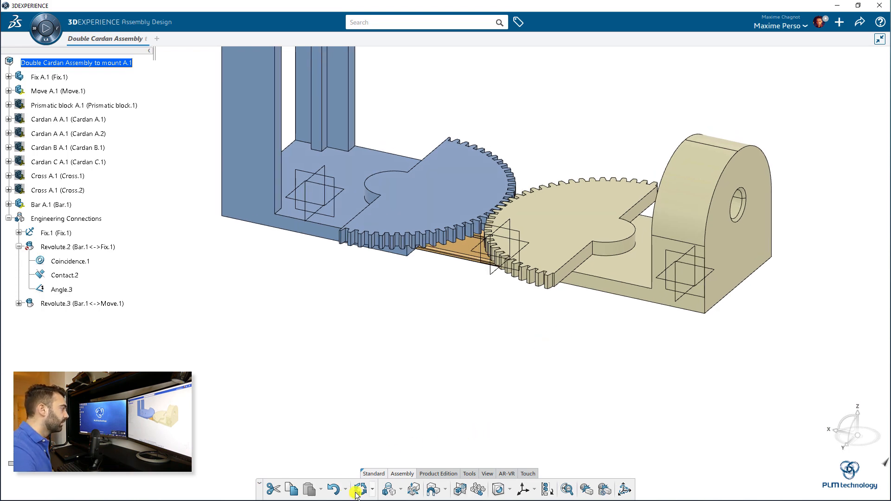
double_click(78, 304)
click(718, 273)
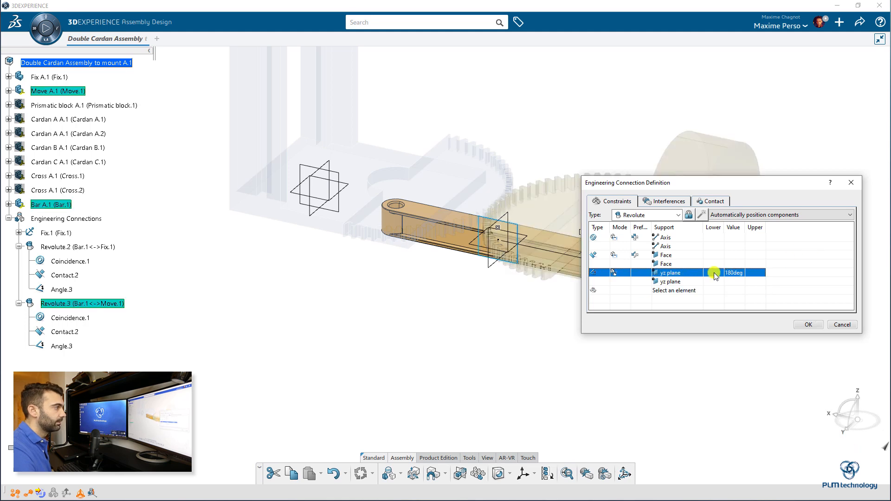
click(714, 273)
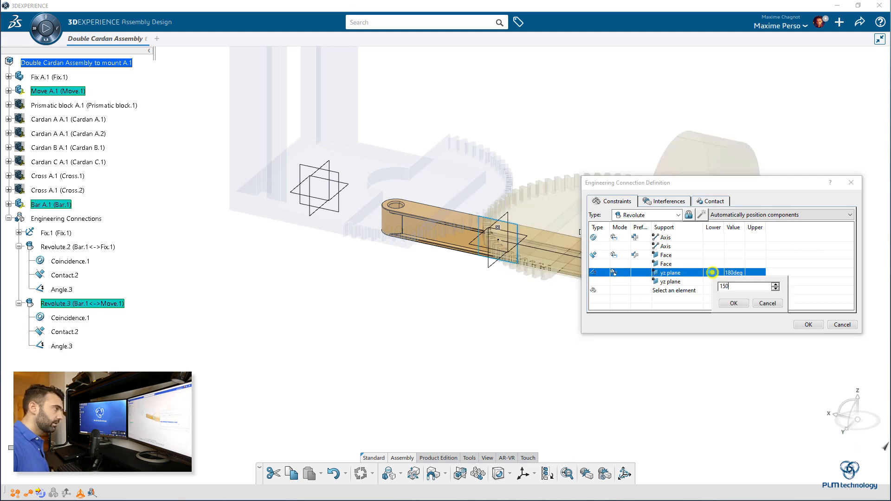
key(Return)
click(755, 274)
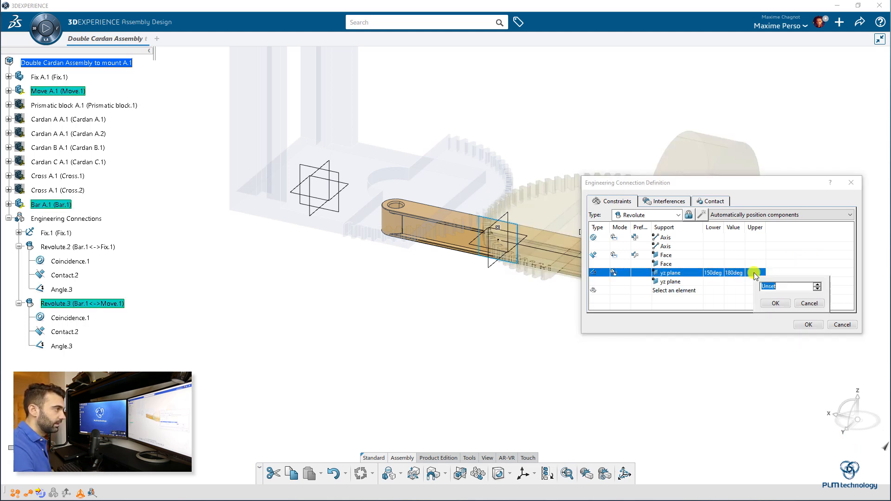
text(210)
key(Return)
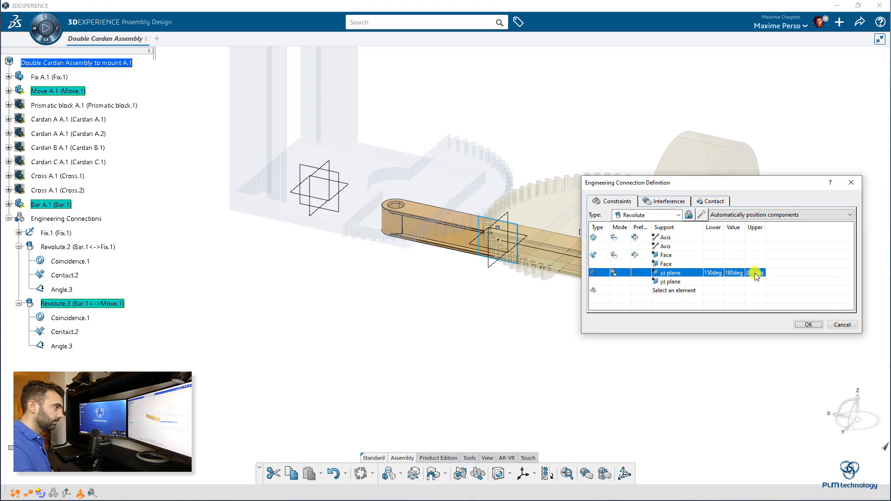
click(809, 324)
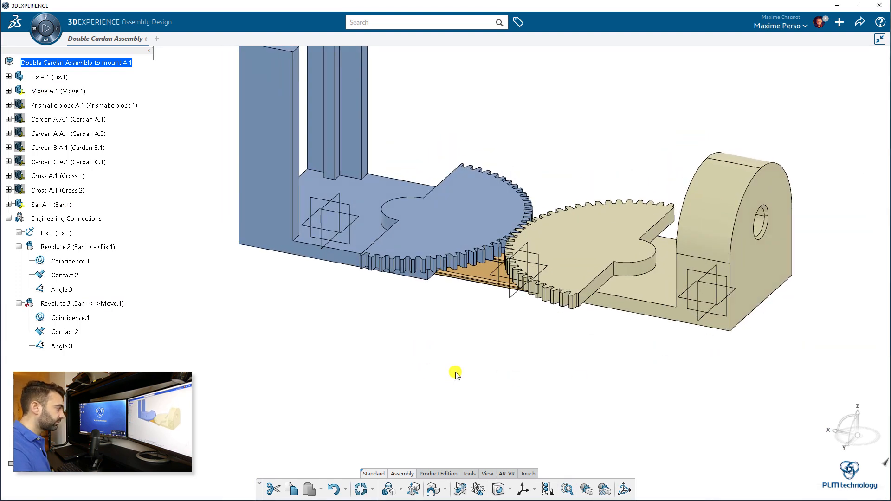
click(364, 487)
- Create a Gear engineering connection that links the Bar–Fix and Bar–Move Revolute connections
mouse_move(397, 352)
middle_down()
mouse_move(395, 359)
mouse_move(446, 334)
middle_up()
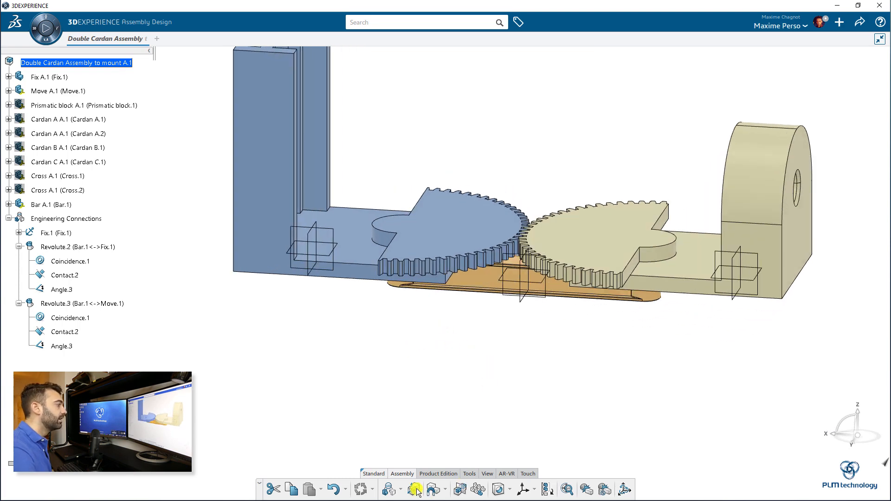
click(400, 490)
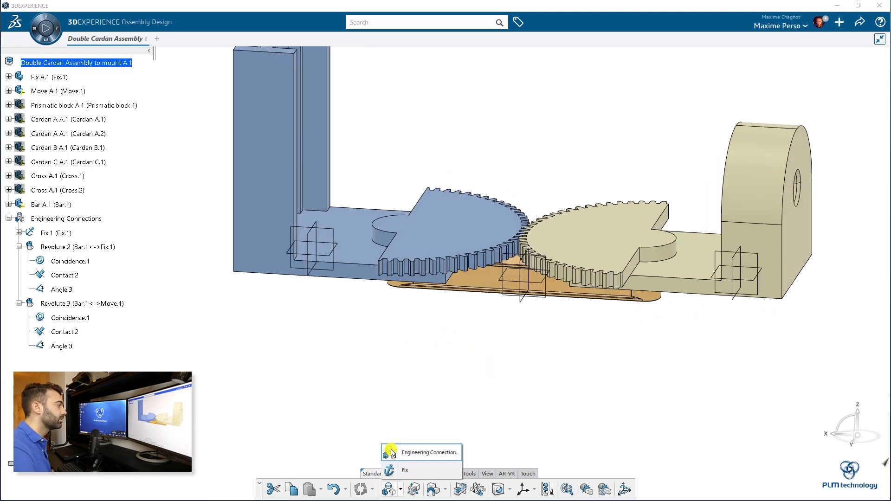
click(391, 452)
click(676, 216)
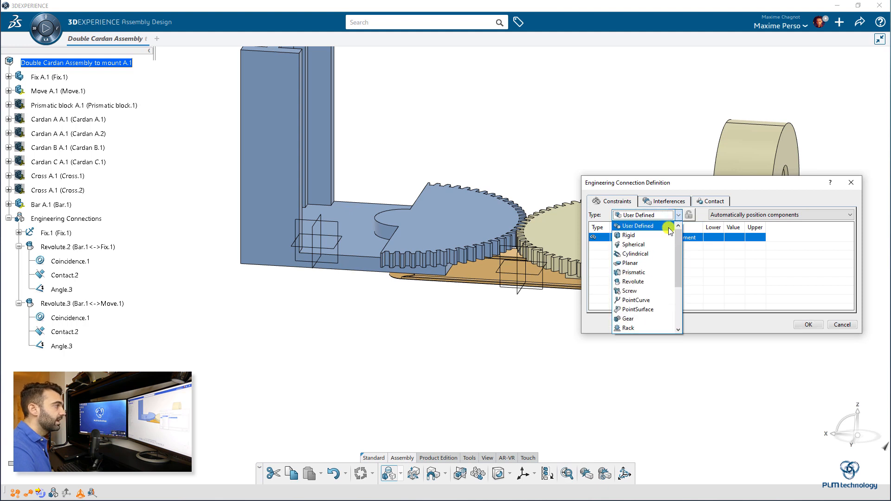
click(634, 321)
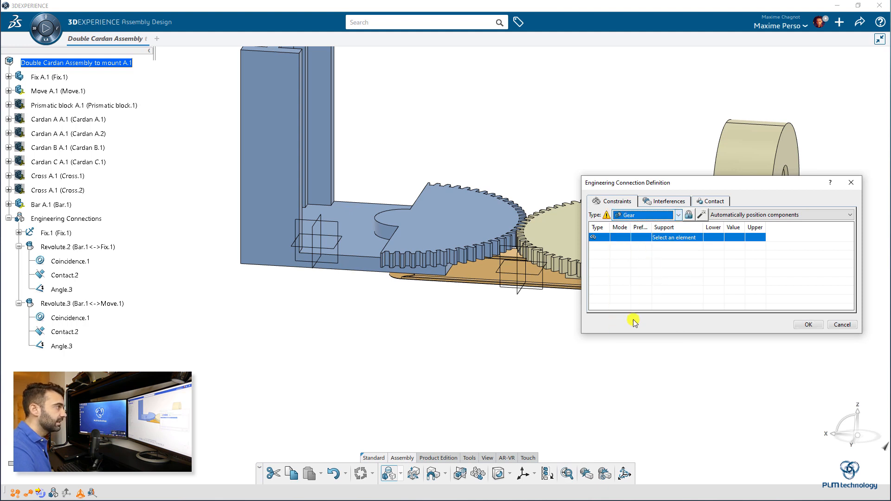
click(702, 215)
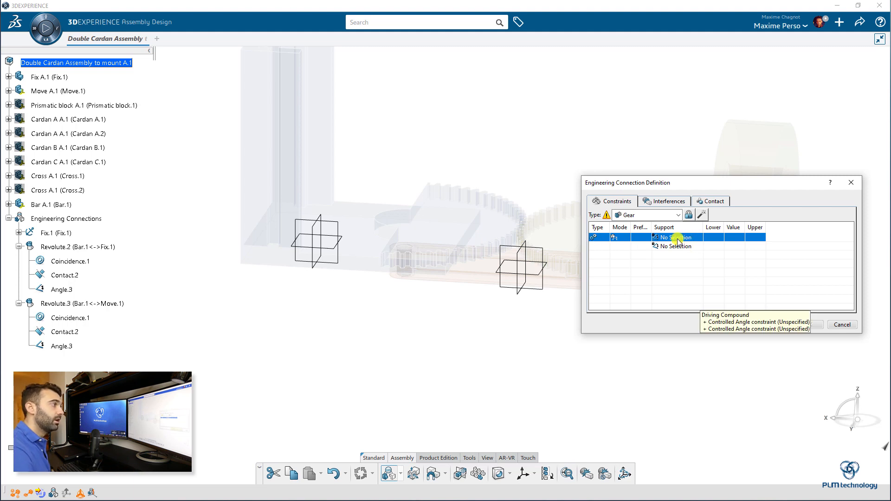
click(93, 247)
click(88, 305)
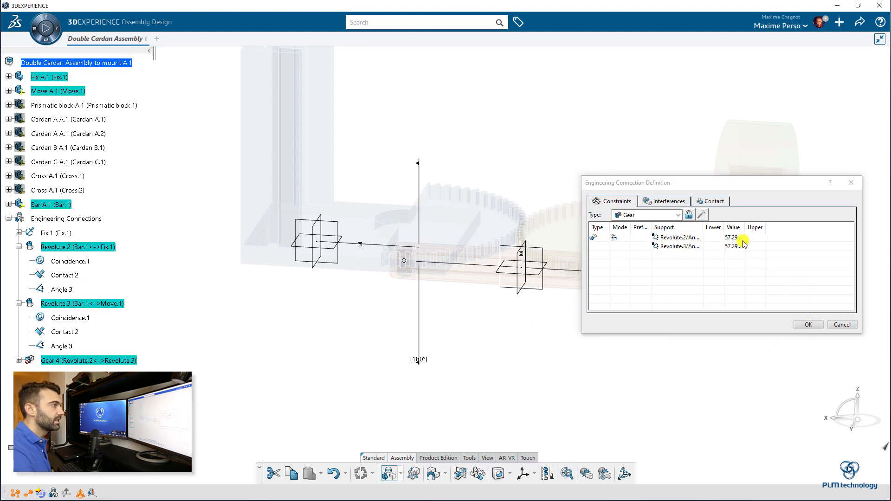
- Inspect the ratio values of the Gear connection's compound, then confirm the connection unchanged and update the assembly
drag(745, 228, 765, 228)
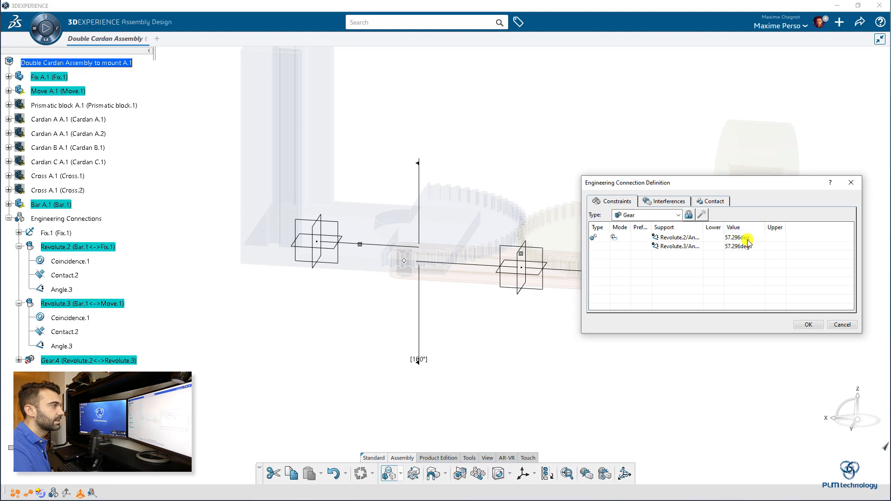
click(738, 238)
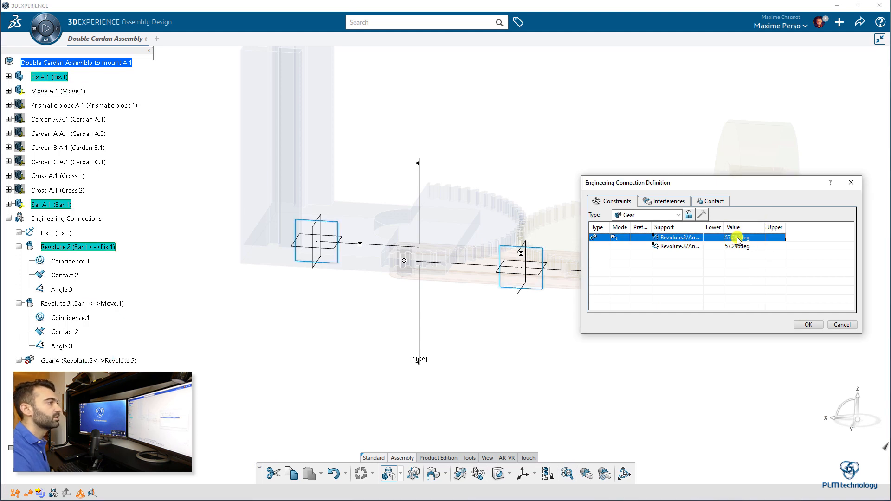
double_click(738, 238)
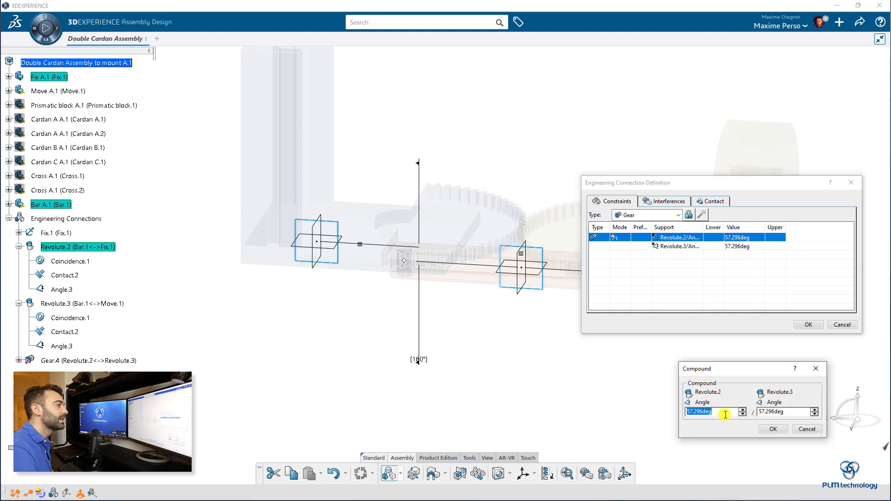
mouse_move(726, 415)
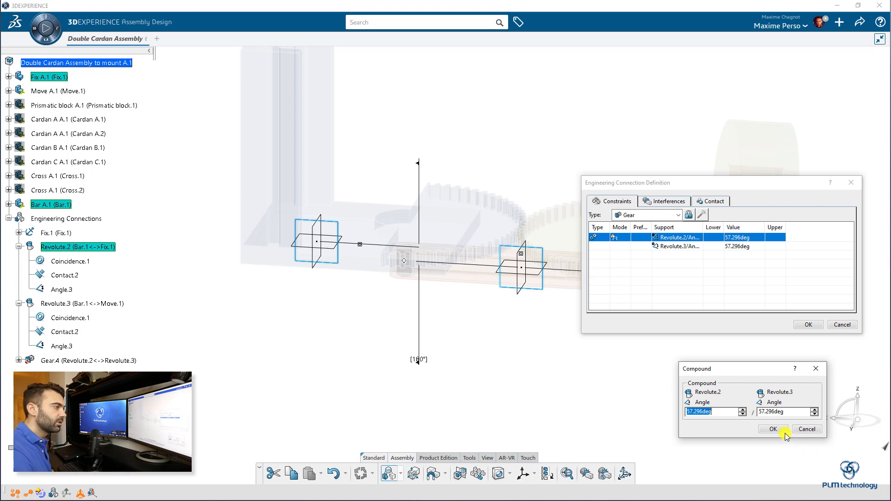
click(808, 325)
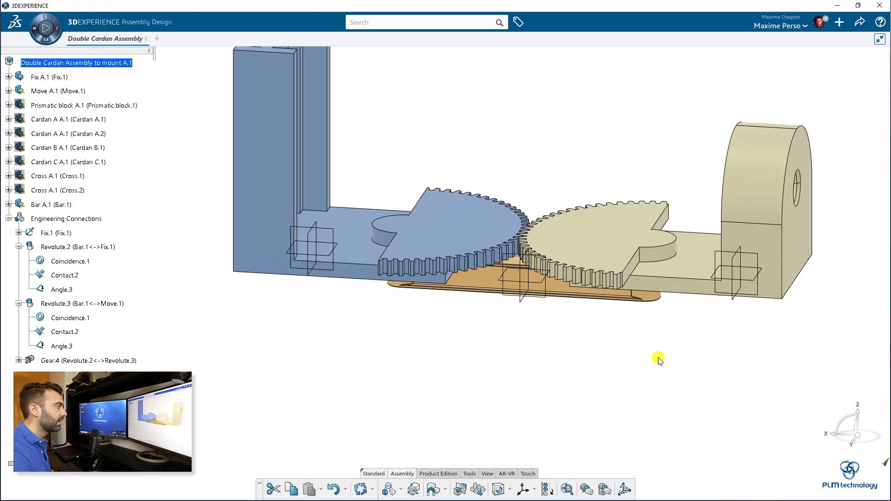
click(363, 487)
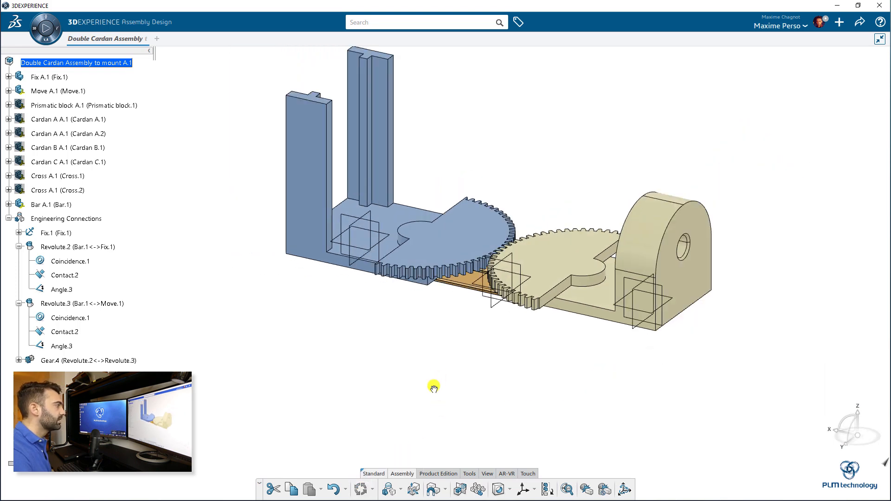
- Select the top faces of the Fix part's and the Move part's toothed sectors in turn
middle_drag(433, 388, 671, 428)
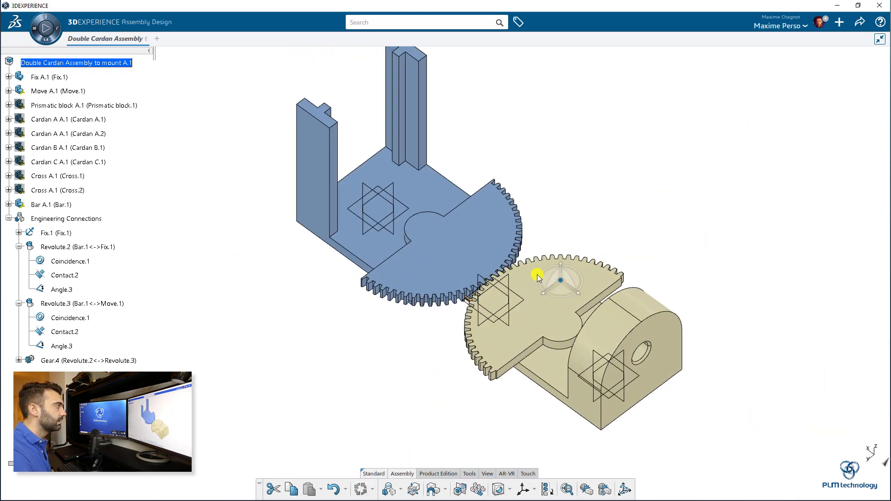
click(424, 230)
drag(424, 229, 209, 285)
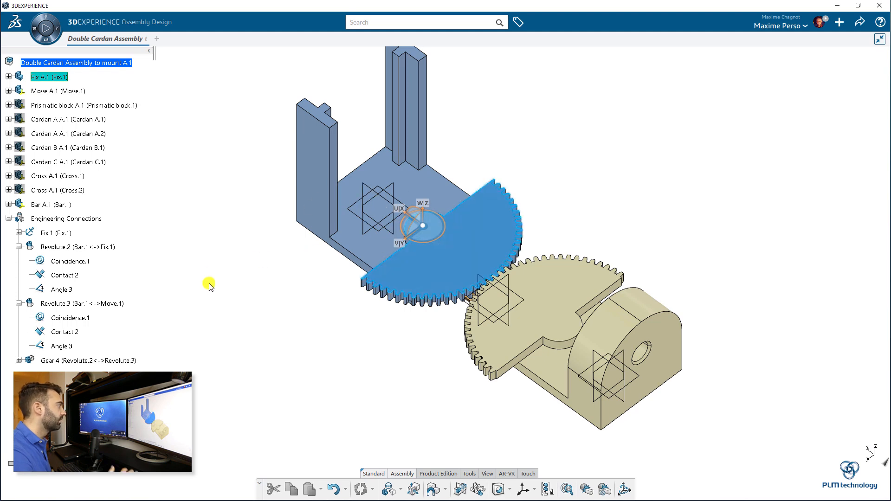
click(556, 301)
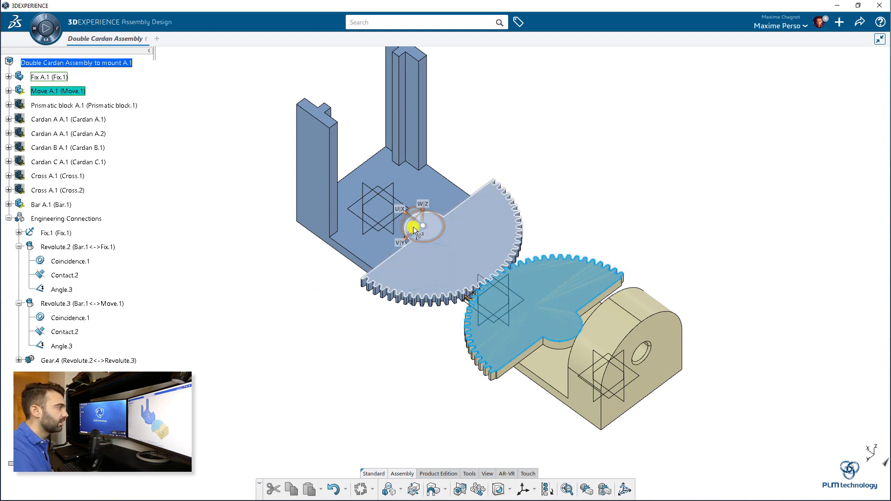
click(446, 233)
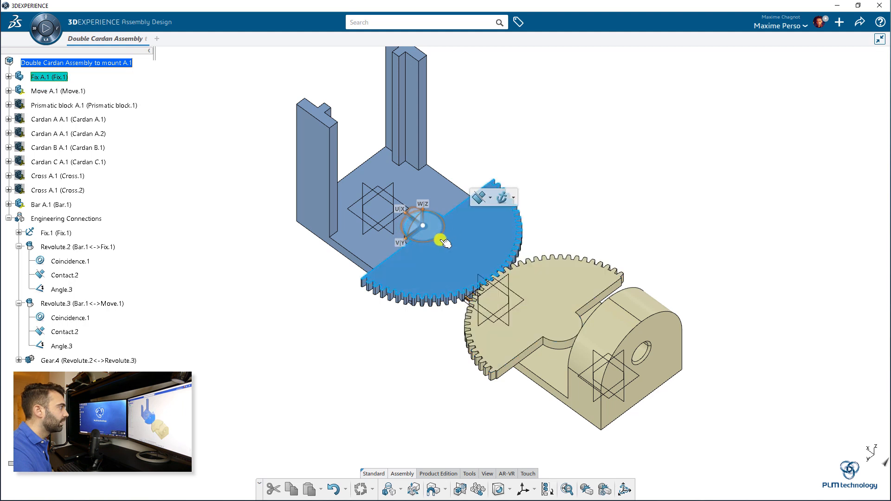
- Swing the Move part around the Fix part's toothed sector to test the gear link, and update the assembly
click(554, 290)
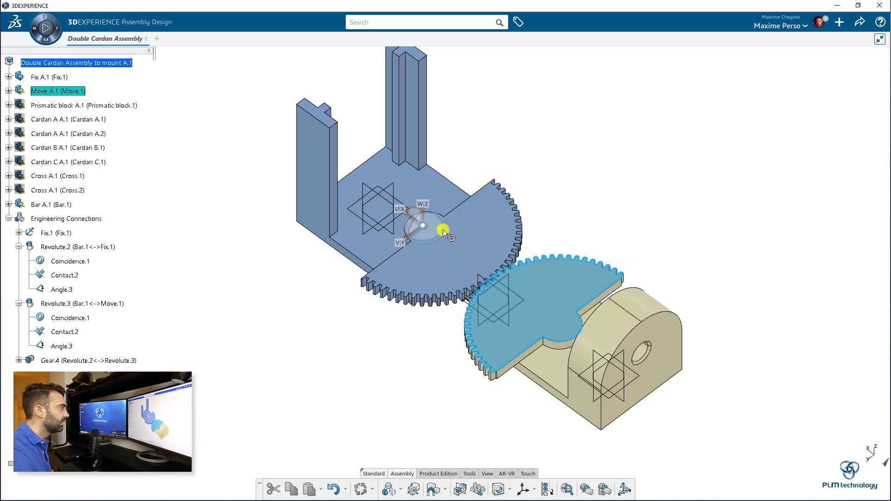
drag(444, 227, 353, 370)
middle_drag(352, 370, 463, 83)
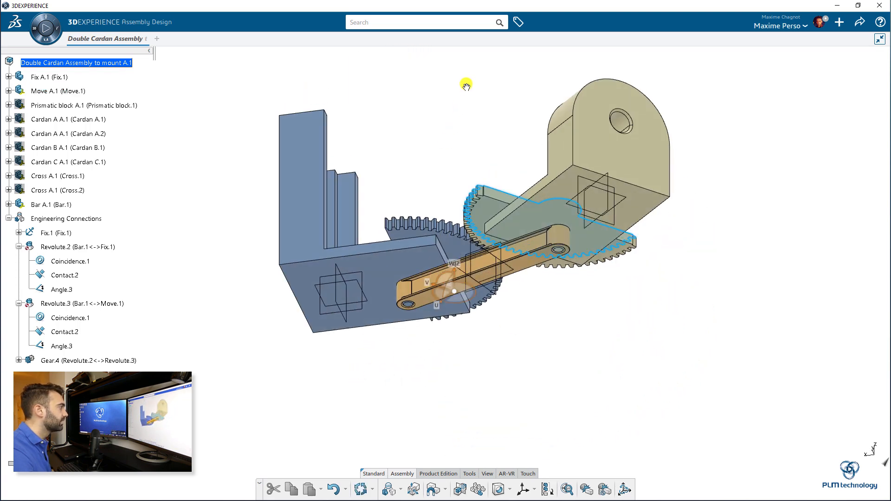
middle_drag(511, 318, 424, 239)
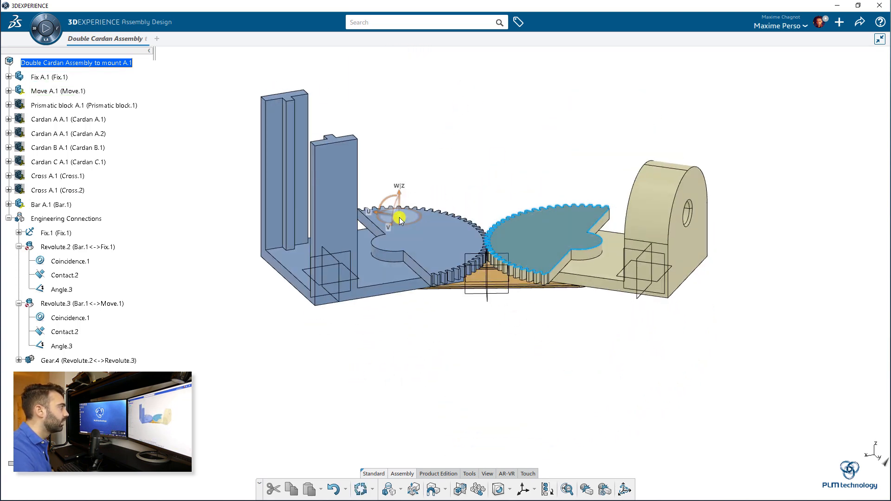
click(361, 488)
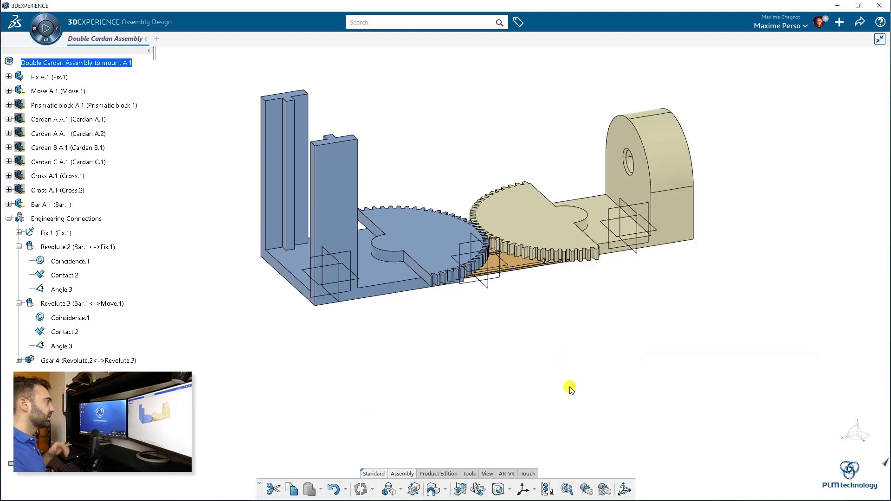
- Show the hidden Prismatic block component in the assembly
middle_drag(570, 388, 553, 262)
middle_drag(371, 380, 362, 389)
right_click(75, 106)
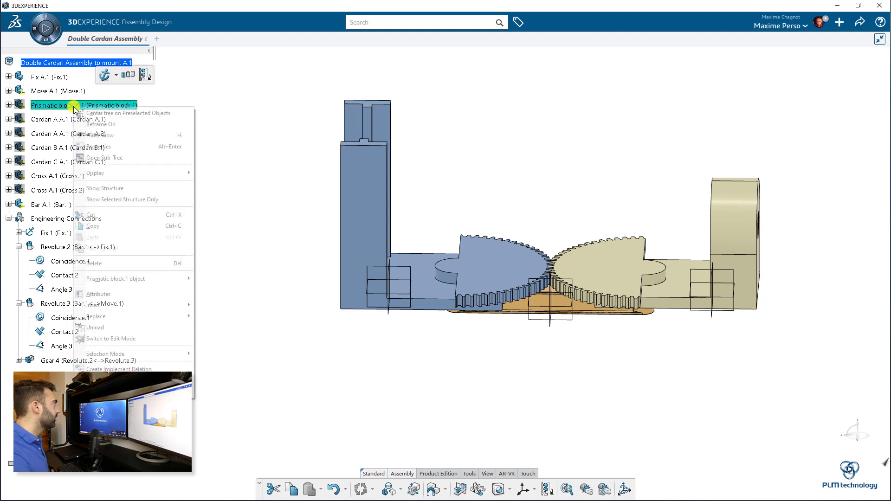
click(100, 136)
middle_drag(293, 251, 321, 361)
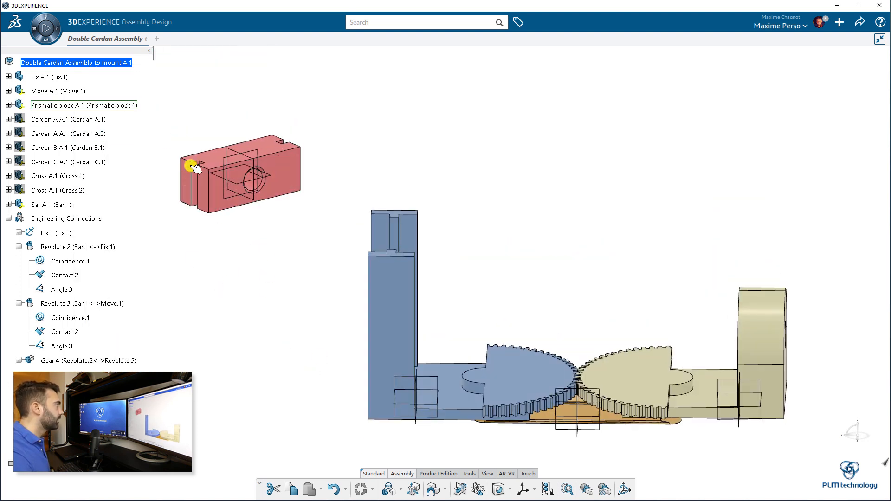
click(384, 491)
scroll(334, 359, up, 5)
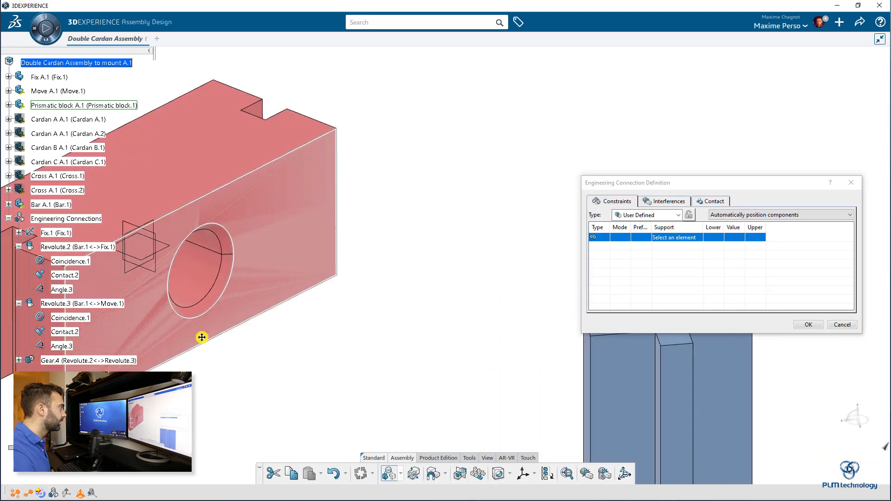
middle_drag(202, 337, 710, 307)
click(834, 324)
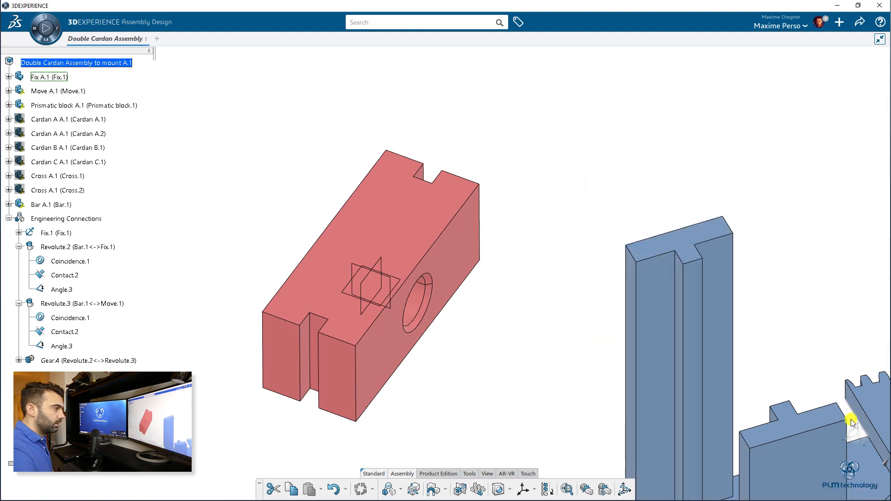
- Move the prismatic block next to the Fix part's two uprights
click(422, 224)
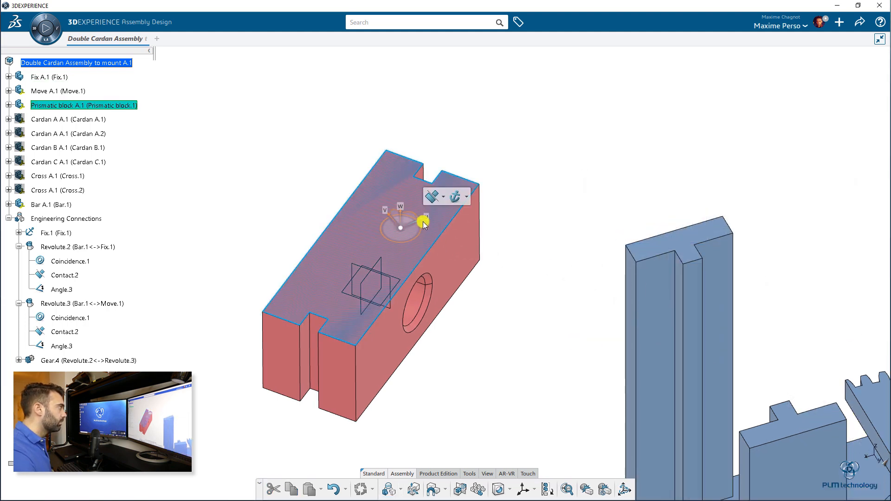
mouse_move(419, 230)
mouse_down()
mouse_move(411, 250)
mouse_move(317, 266)
mouse_move(332, 272)
mouse_move(419, 232)
mouse_up()
middle_drag(419, 232, 455, 239)
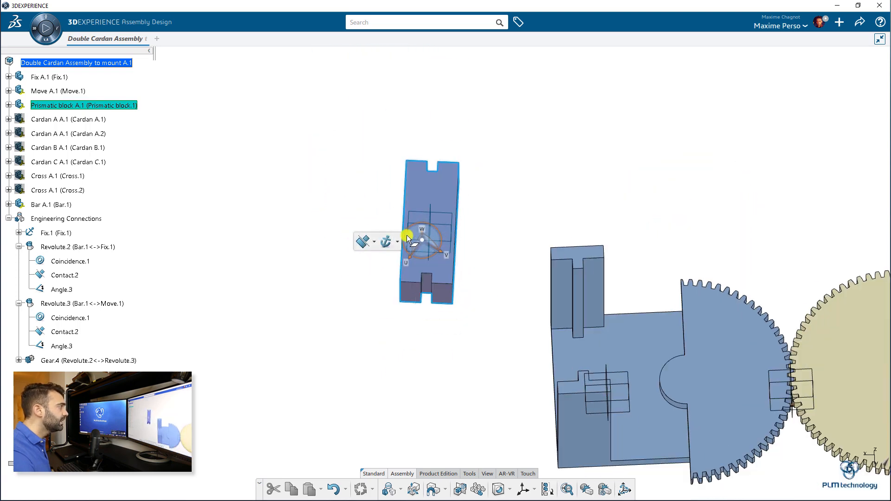
drag(417, 243, 422, 292)
click(428, 246)
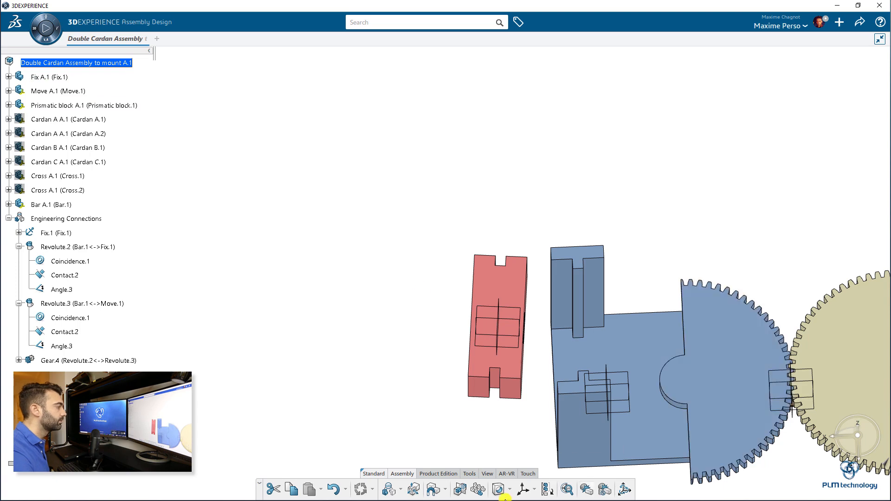
- Start an engineering connection with a contact between a face of the prismatic block and the matching rail face of the Fix upright
click(390, 489)
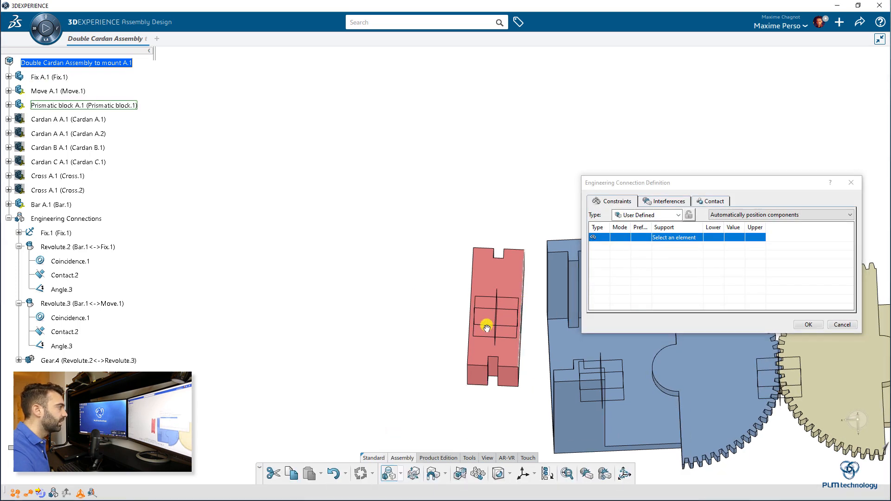
middle_drag(486, 325, 298, 162)
click(488, 220)
click(295, 145)
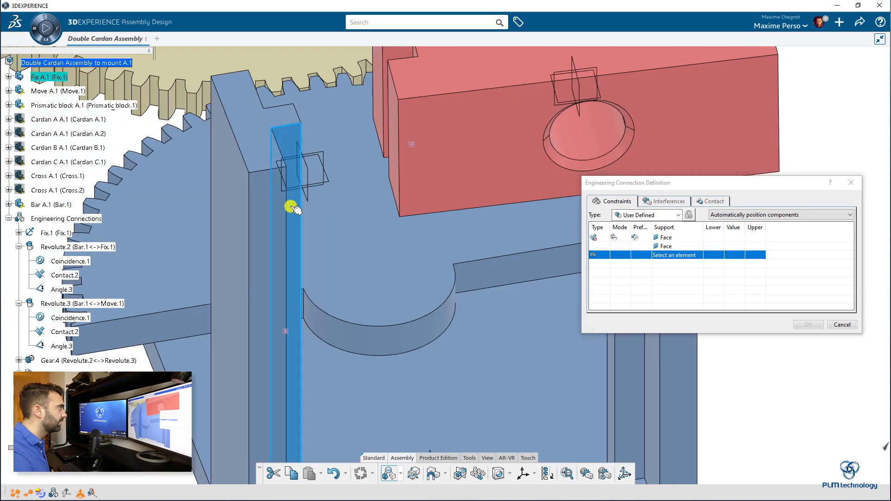
- Add a second face contact between the prismatic block and the Fix upright's inner face to obtain a Prismatic connection
middle_drag(294, 210, 385, 196)
click(387, 197)
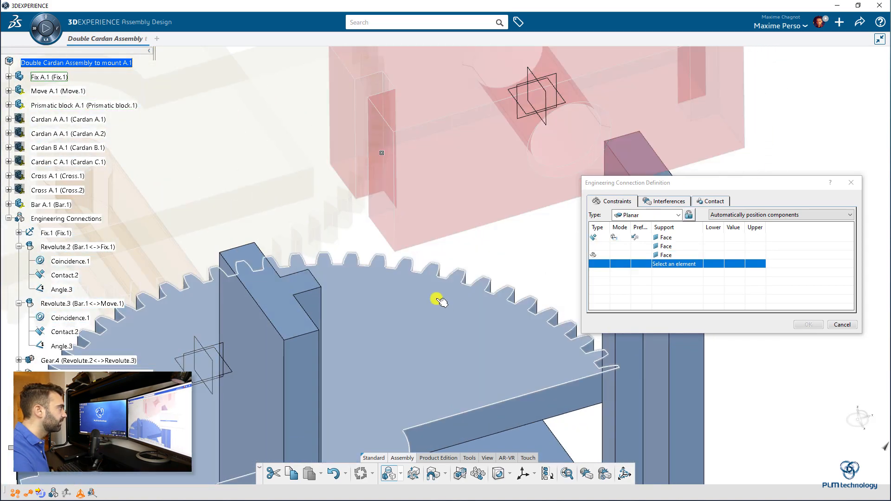
middle_drag(436, 298, 312, 255)
click(337, 279)
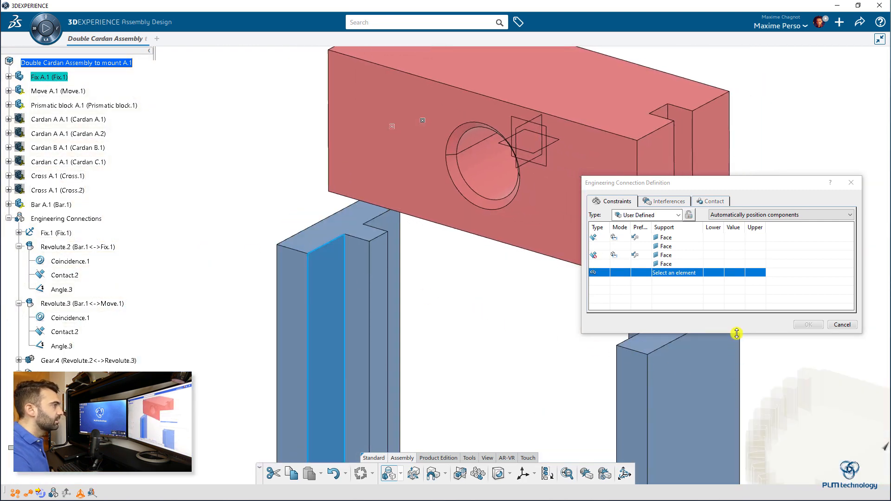
middle_drag(475, 355, 427, 303)
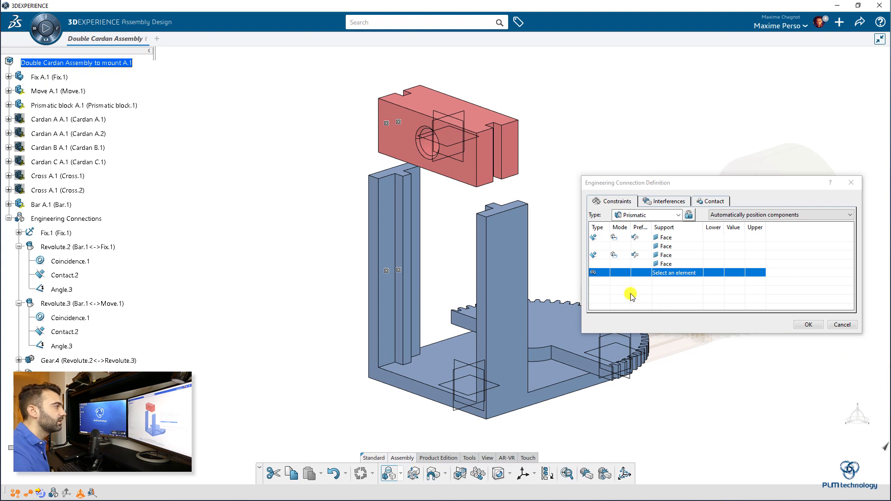
- Confirm the Prismatic connection without an interference specification, and slide the block down between the Fix uprights
click(811, 326)
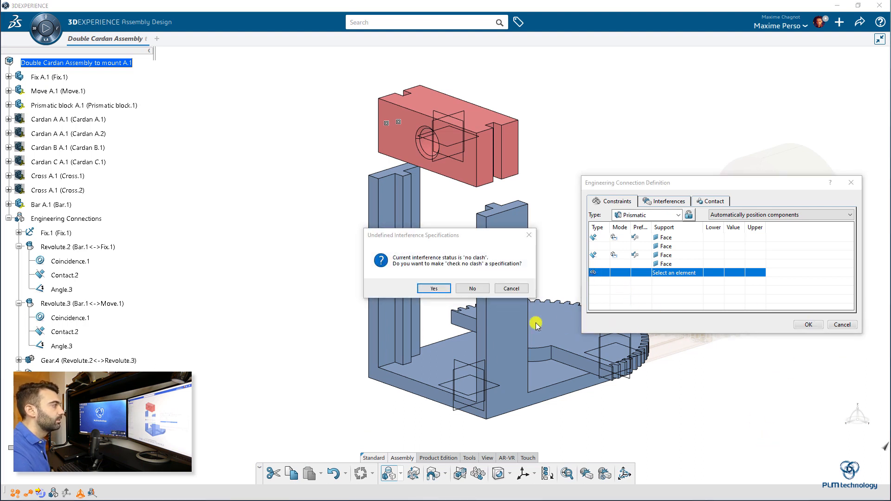
click(478, 289)
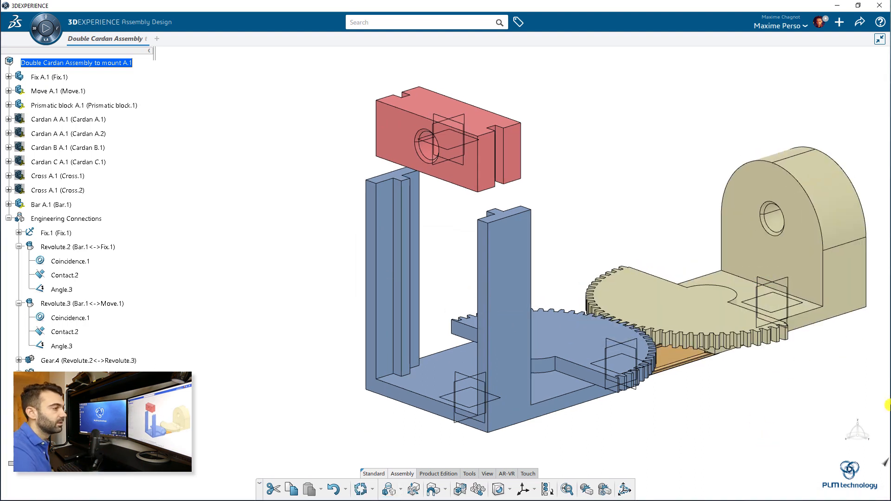
drag(875, 444, 481, 199)
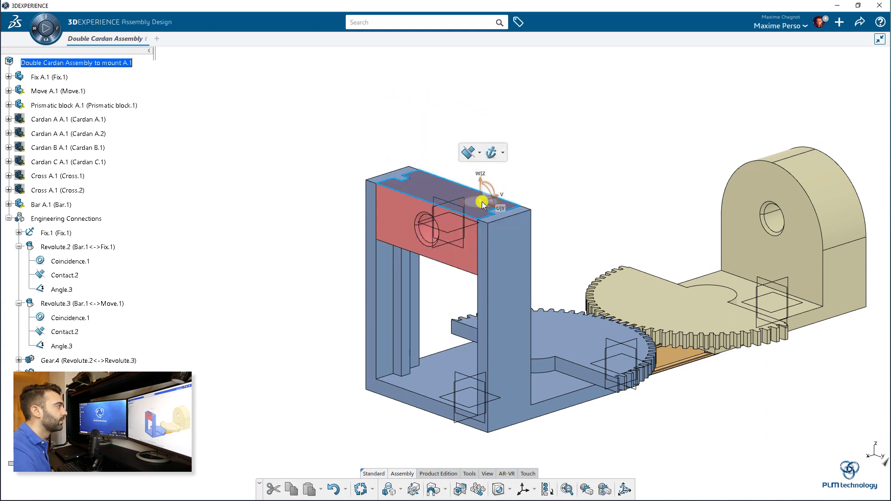
click(281, 273)
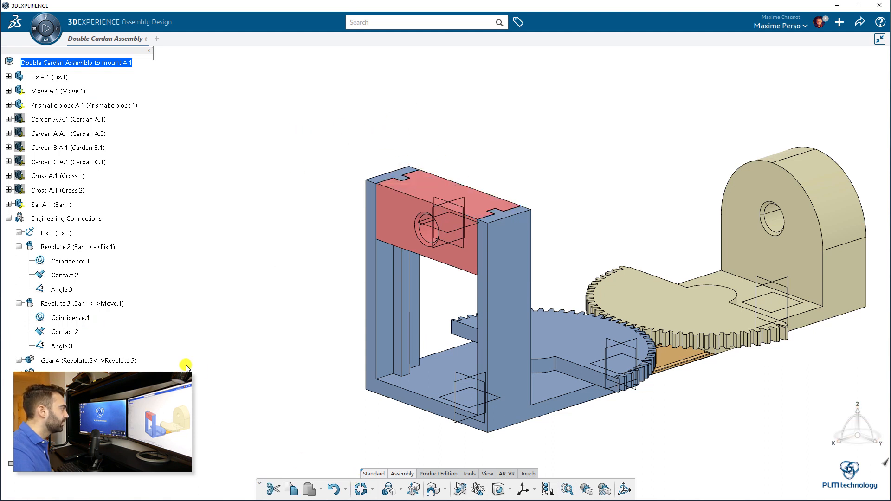
- Enrich the existing Prismatic connection with a constraint between the Fix base's upper face and the prismatic block's underside
click(390, 489)
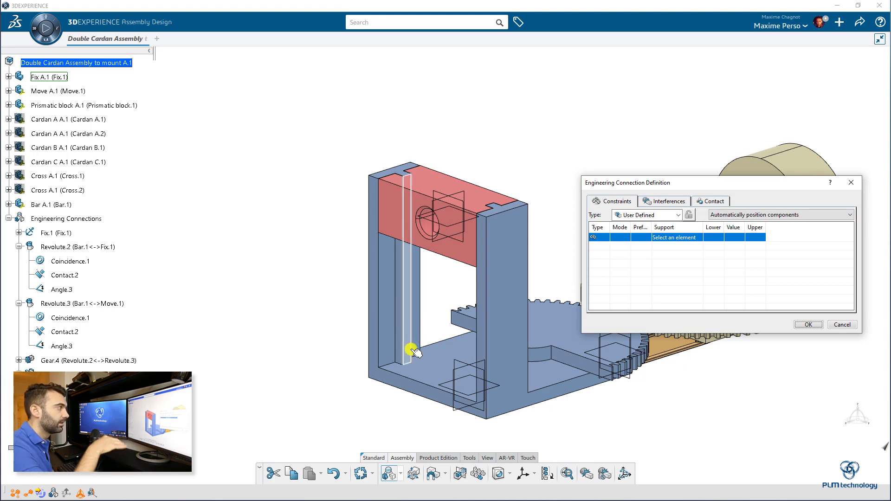
click(433, 374)
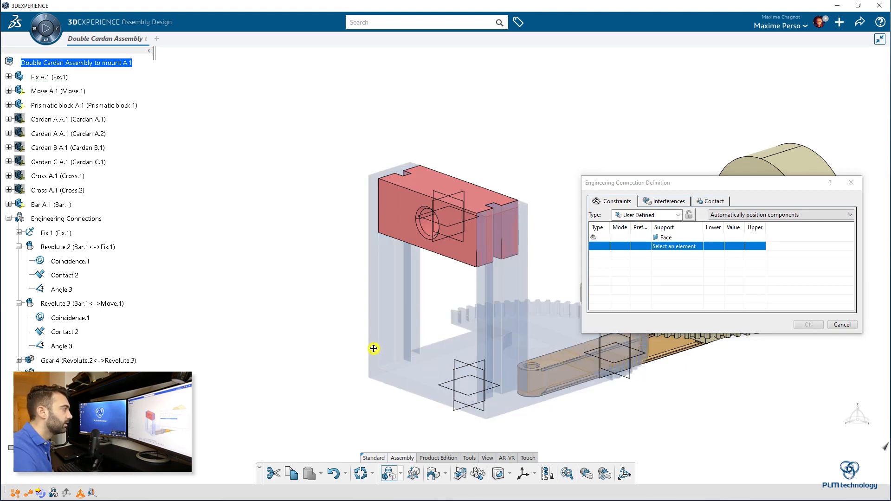
middle_drag(374, 349, 423, 252)
click(410, 277)
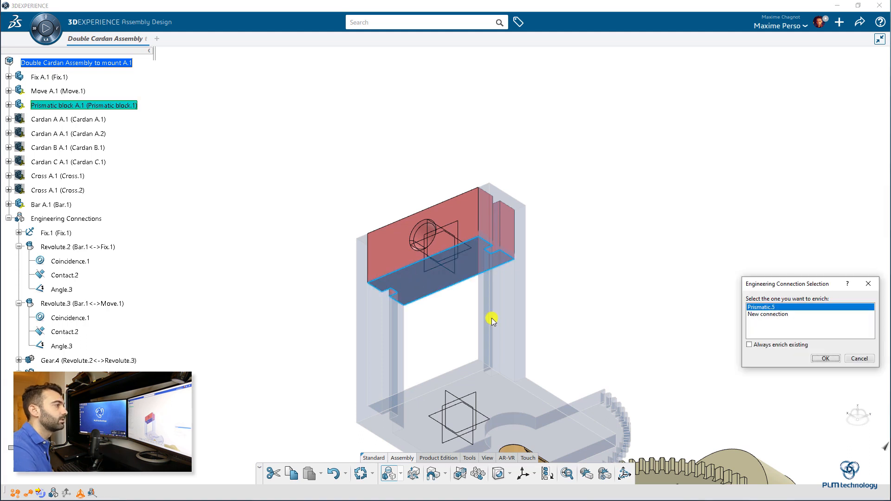
click(826, 358)
- Change the new constraint between the Fix base and the block's underside to an offset
middle_drag(538, 311, 649, 334)
click(599, 273)
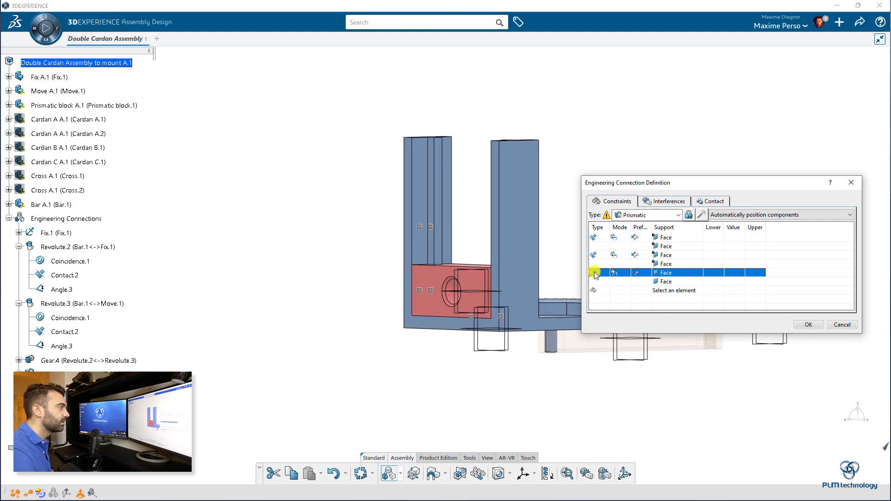
right_click(596, 273)
mouse_move(624, 278)
click(665, 280)
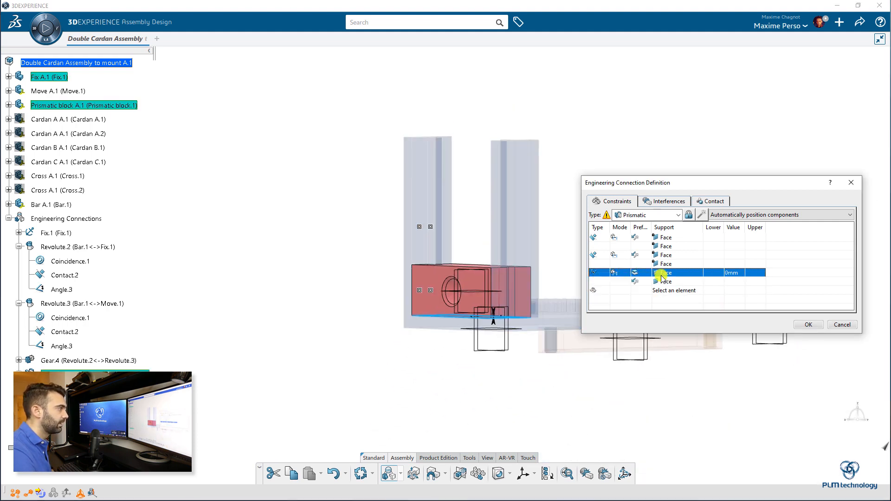
- Unlock the connection type and set the offset constraint's mode to Controlled
click(685, 218)
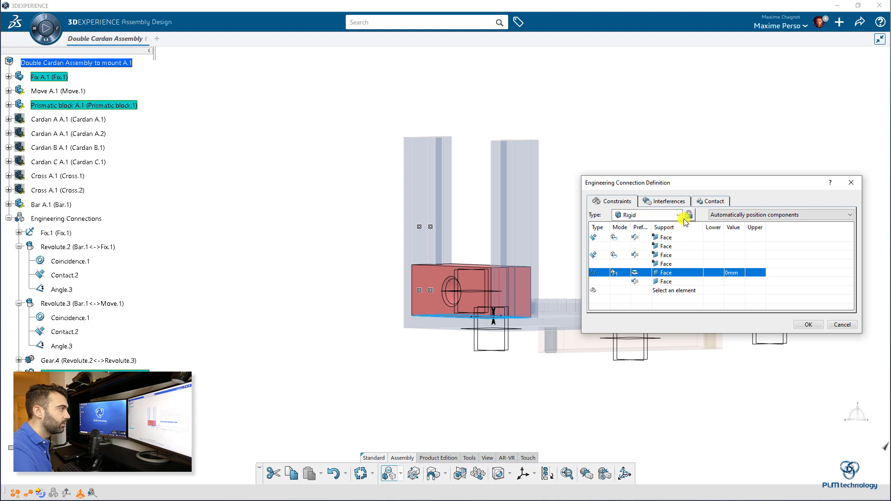
click(614, 273)
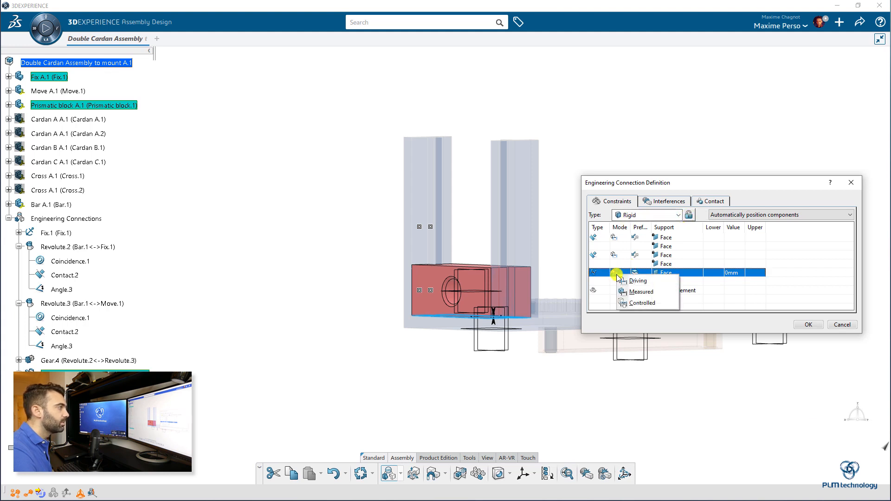
click(624, 304)
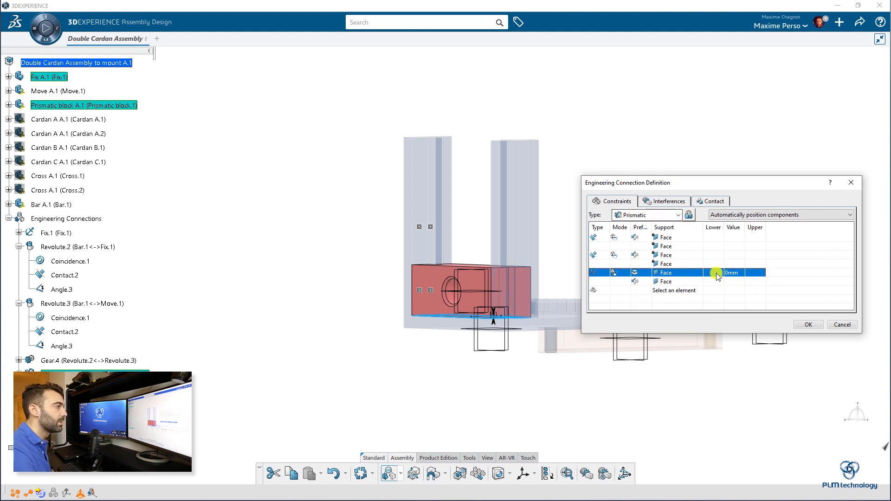
- Limit the controlled offset to between 0 and 50 mm with a value of 0 mm, and confirm the connection
double_click(730, 273)
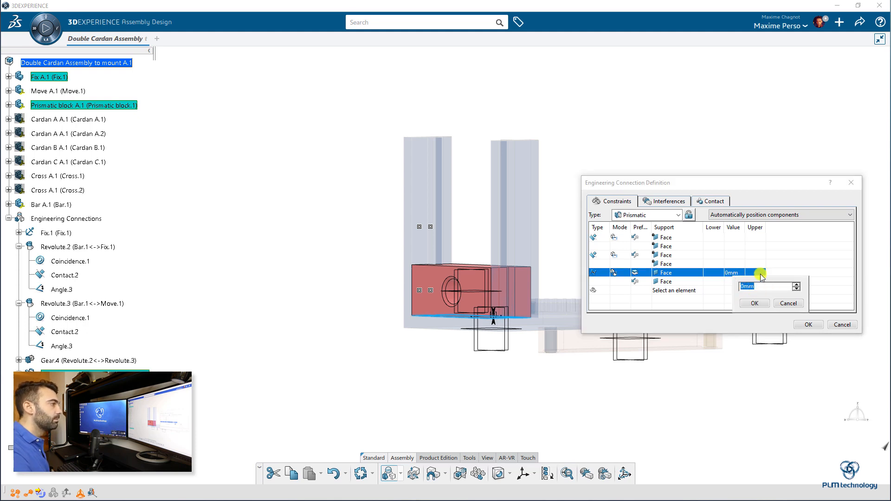
click(755, 304)
double_click(754, 272)
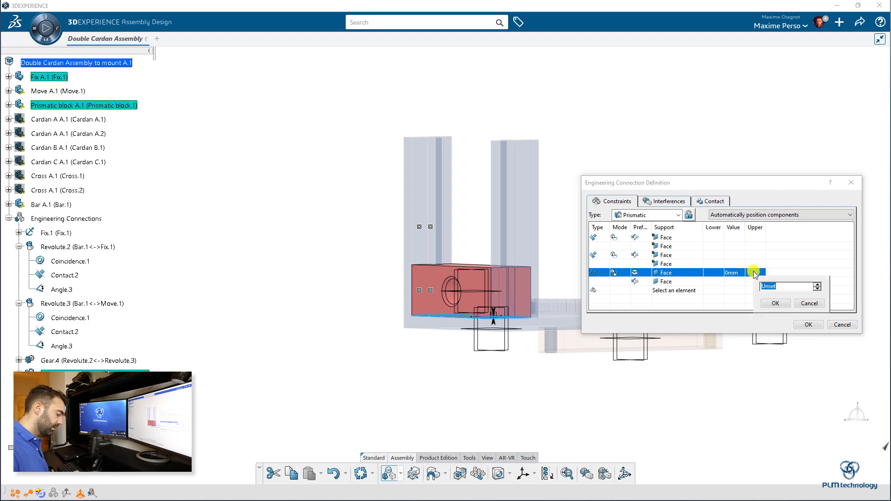
text(50)
click(782, 307)
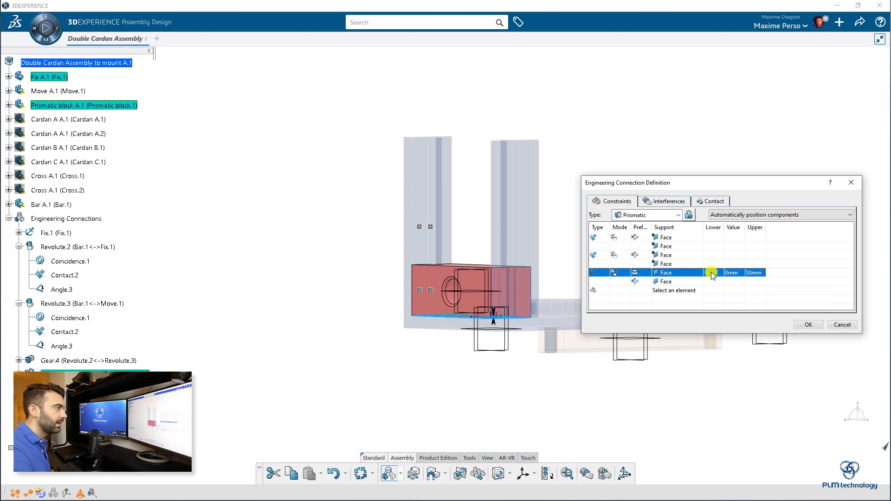
double_click(713, 273)
key(Return)
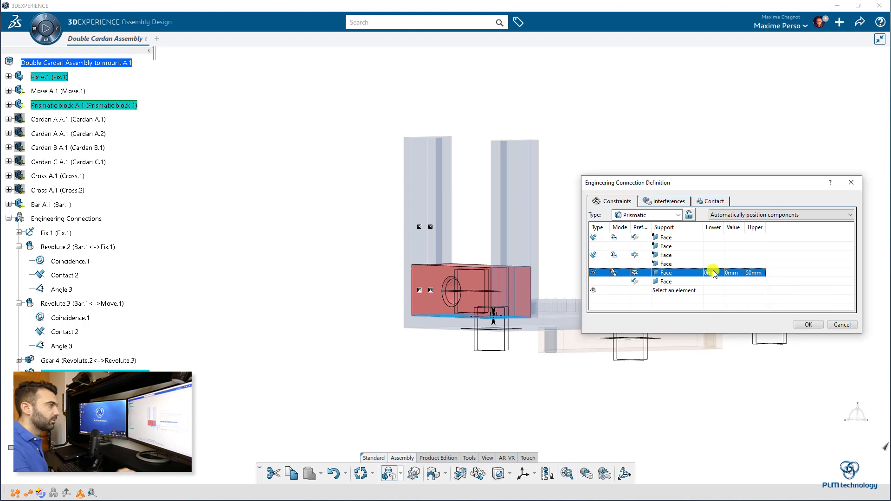
click(816, 326)
- Slide the prismatic block upward along the Fix uprights to test its limited travel
middle_drag(648, 214, 649, 336)
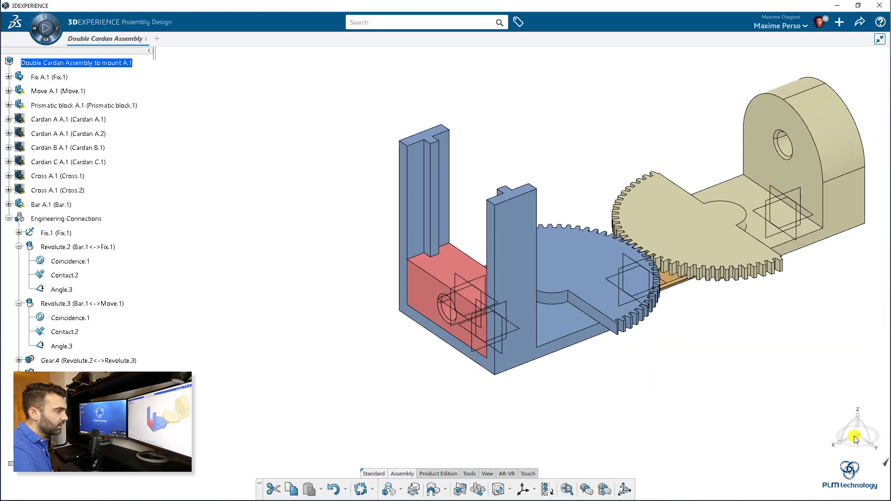
click(454, 263)
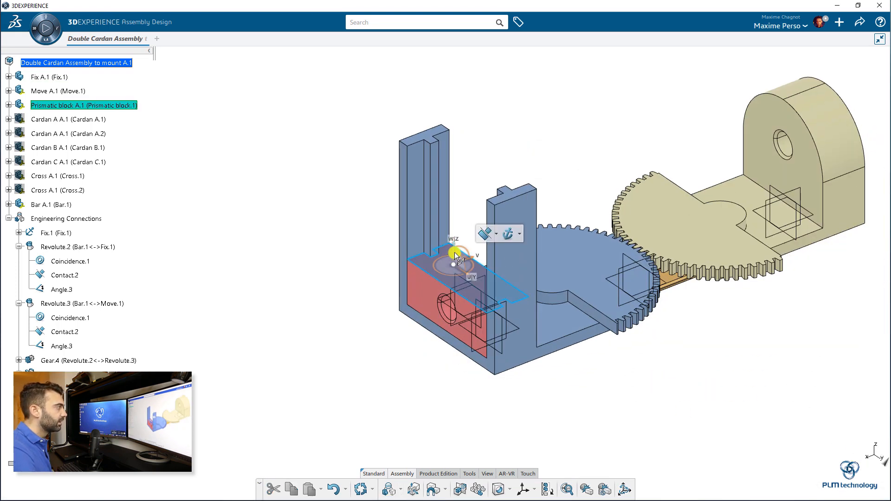
drag(455, 253, 455, 173)
middle_drag(536, 269, 349, 203)
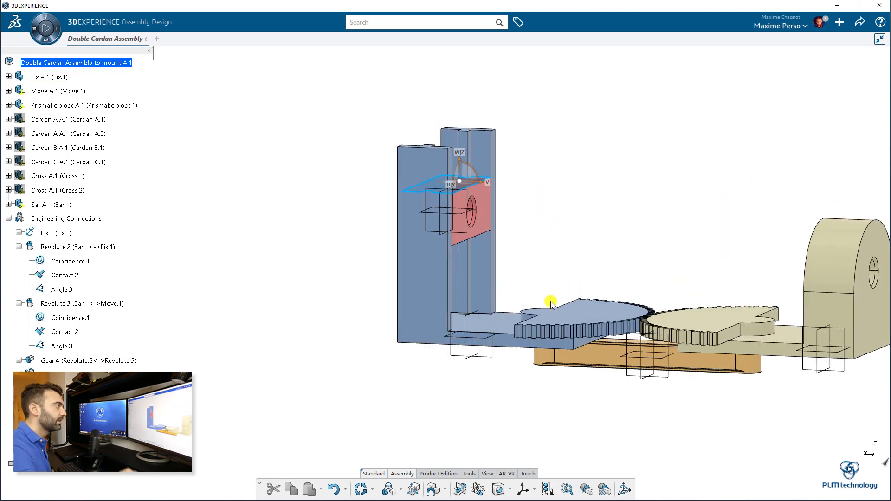
- Edit the block's prismatic connection, setting the offset's value and lower limit both to 20 mm, and confirm
middle_drag(418, 172, 471, 195)
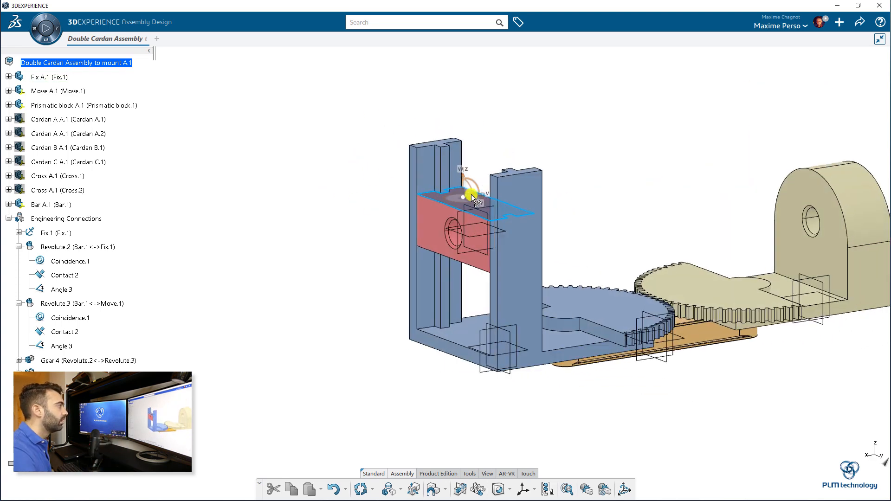
click(352, 199)
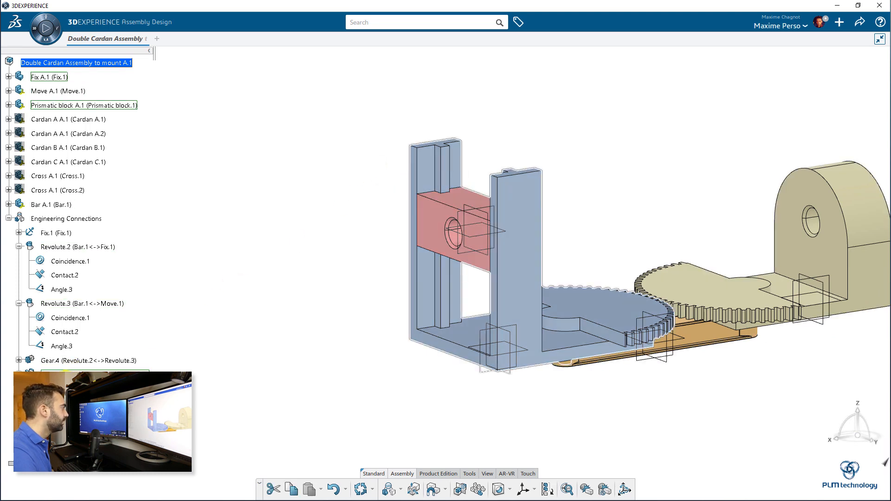
click(103, 374)
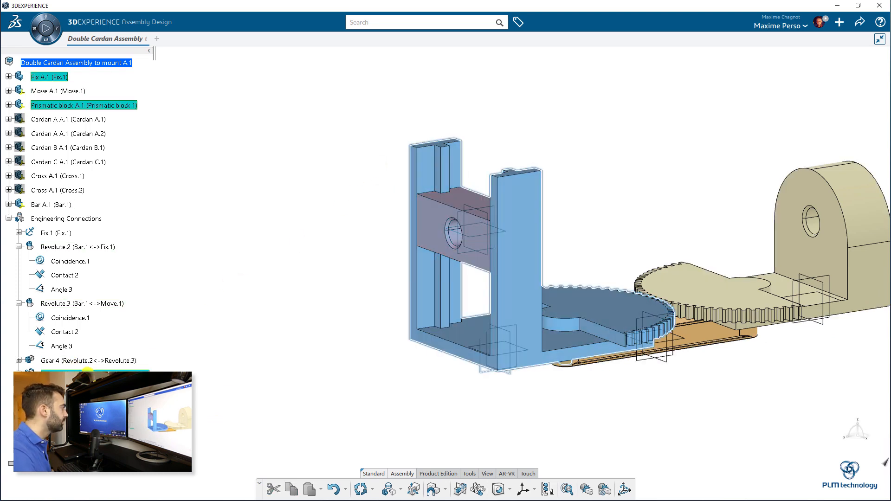
click(738, 273)
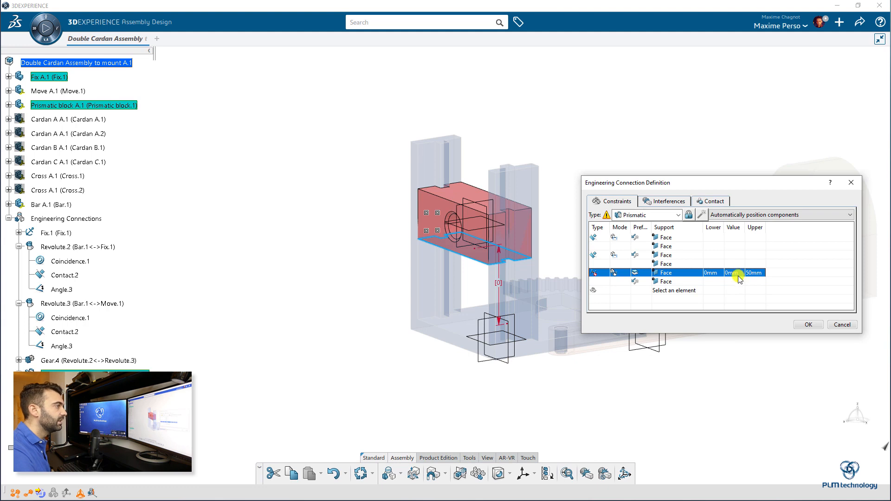
double_click(739, 273)
key(Return)
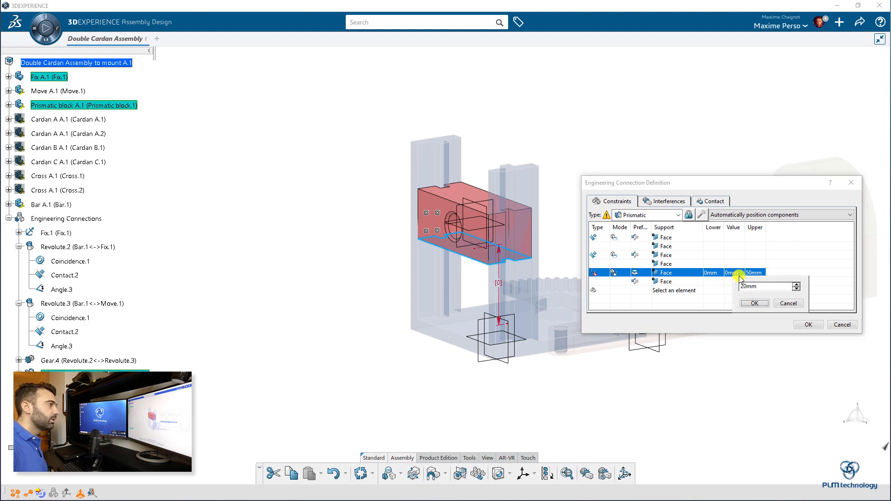
double_click(710, 274)
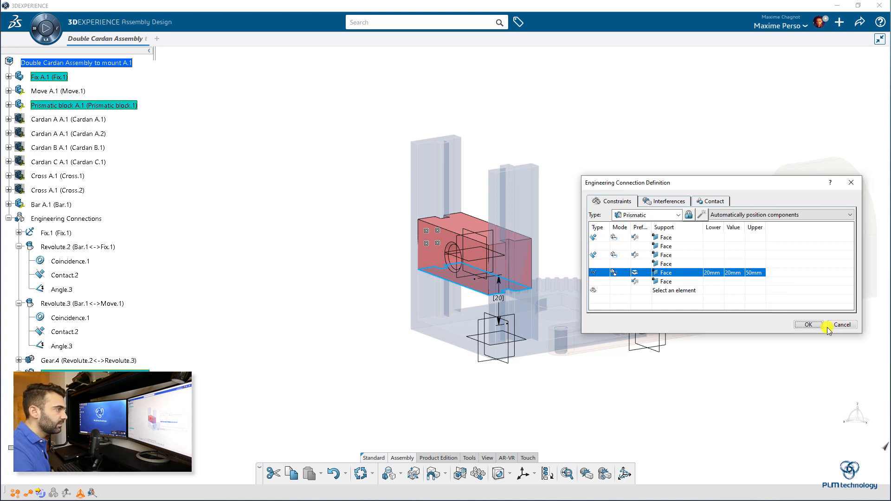
click(808, 325)
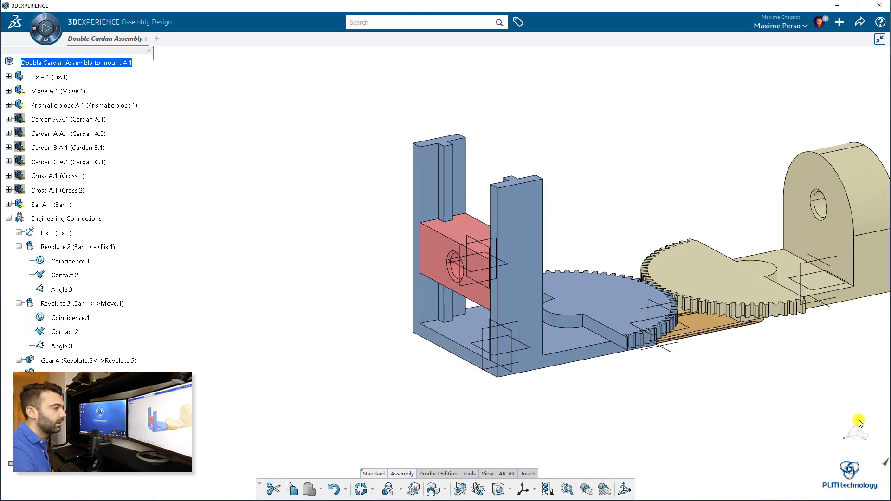
- Test the block's revised travel by sliding it up along the Fix uprights, and update the assembly
click(473, 238)
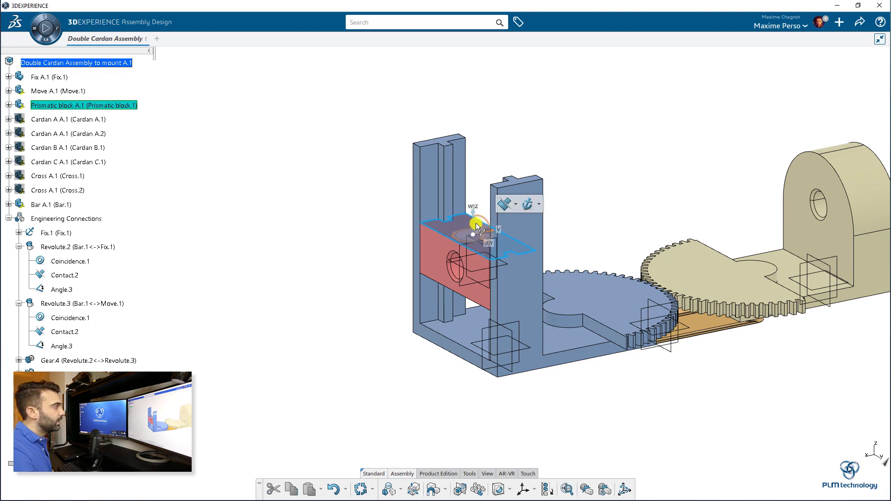
drag(476, 209, 466, 187)
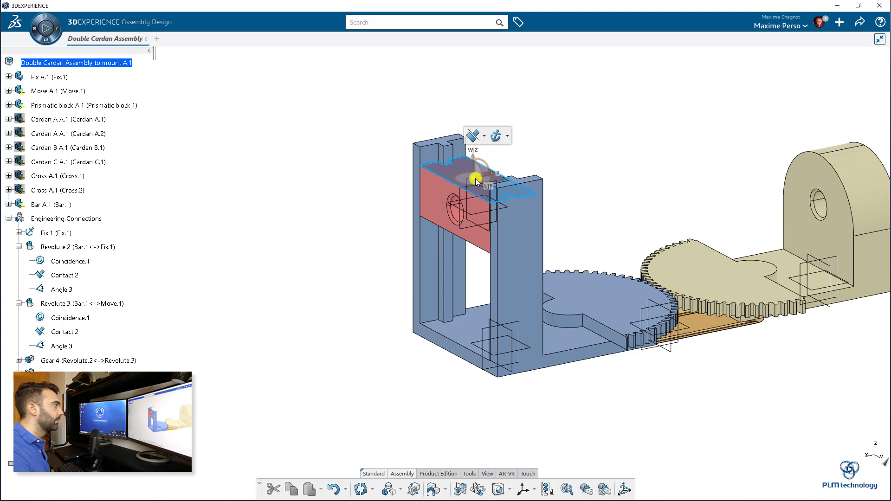
click(337, 439)
click(362, 490)
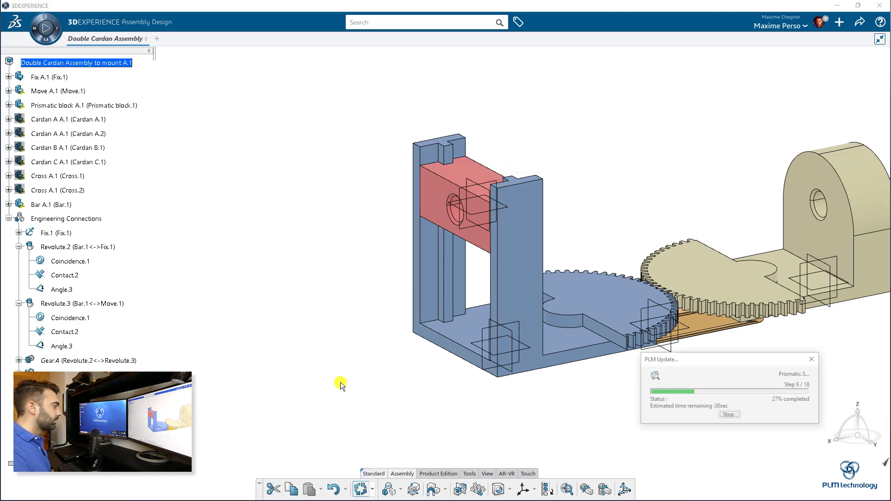
- Show the hidden first Cardan A component (Cardan A.1)
middle_drag(421, 399, 270, 318)
middle_drag(619, 339, 394, 357)
click(42, 120)
right_click(51, 119)
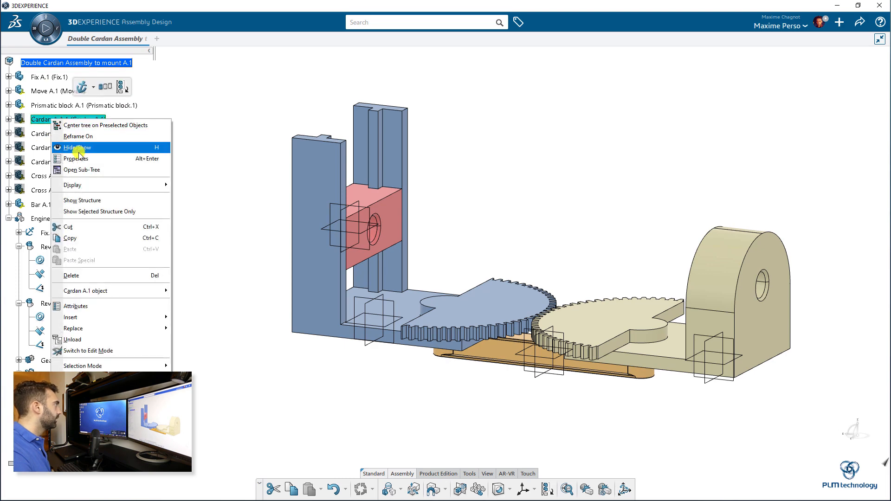
click(79, 148)
- Start an engineering connection making the Cardan A.1 shaft axis coincident with the axis of the prismatic block's hole
middle_drag(438, 176, 574, 251)
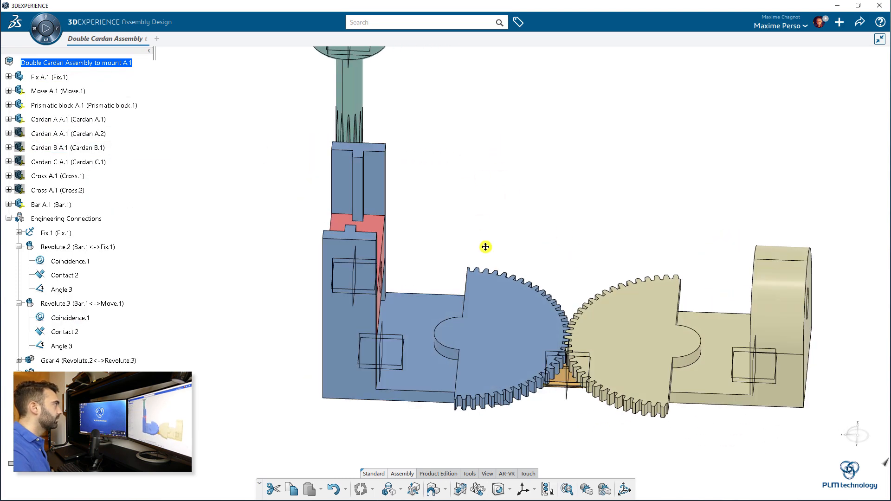
middle_drag(485, 249, 508, 337)
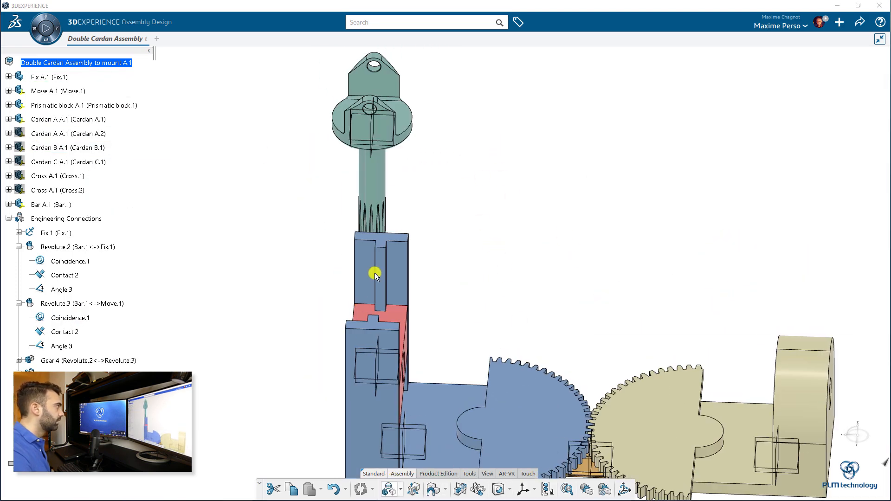
click(381, 173)
middle_drag(411, 292, 579, 214)
click(398, 313)
- Add a contact between the Cardan A.1 yoke's back face and the block's front face, and confirm the revolute without a check contact specification
click(532, 245)
middle_drag(532, 245, 412, 239)
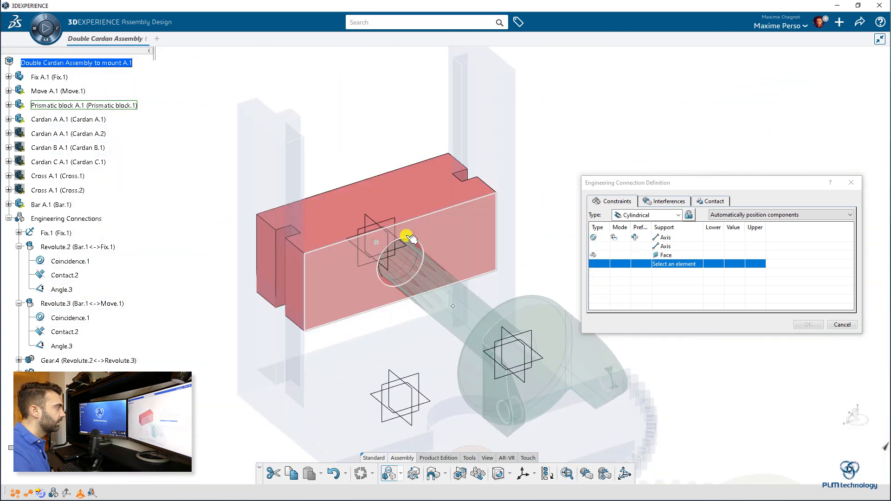
click(446, 236)
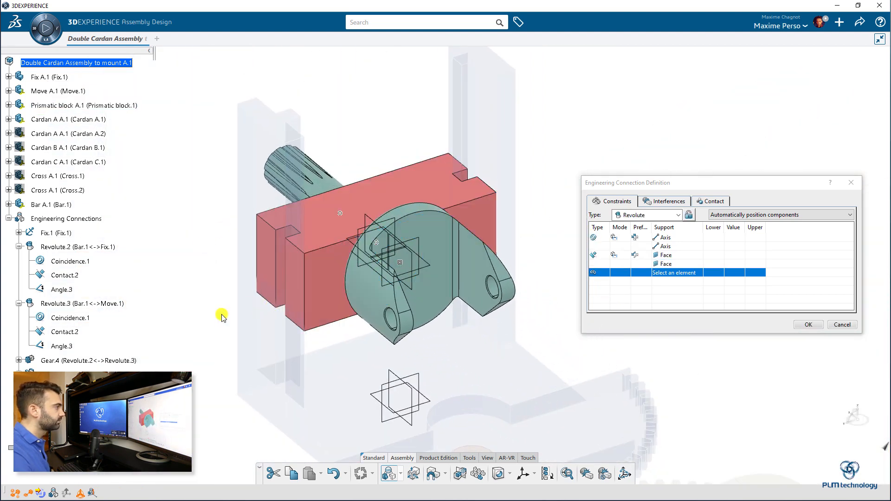
middle_drag(221, 316, 636, 309)
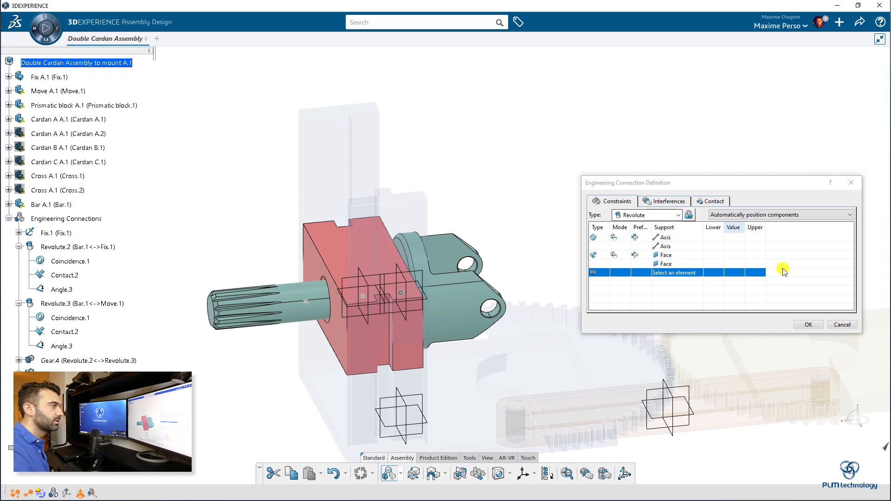
click(647, 331)
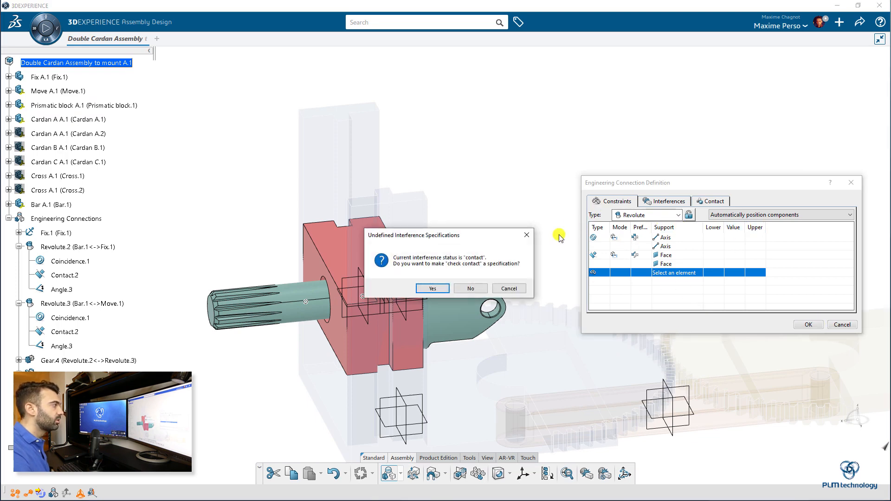
click(479, 289)
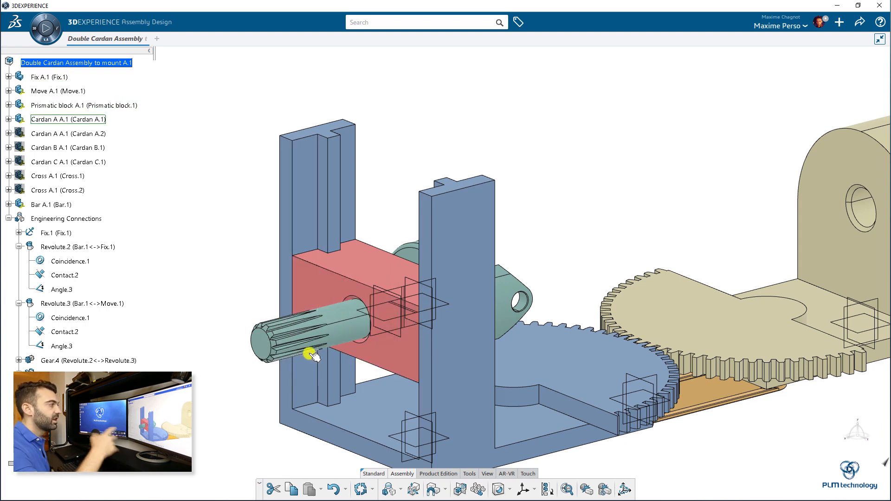
- Show the hidden second Cardan A component (Cardan A.2)
middle_drag(517, 298, 464, 216)
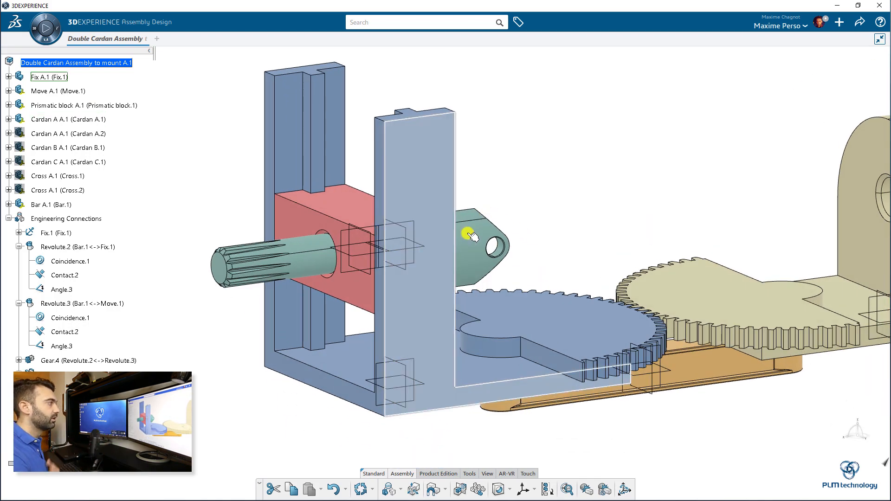
middle_drag(524, 232, 610, 206)
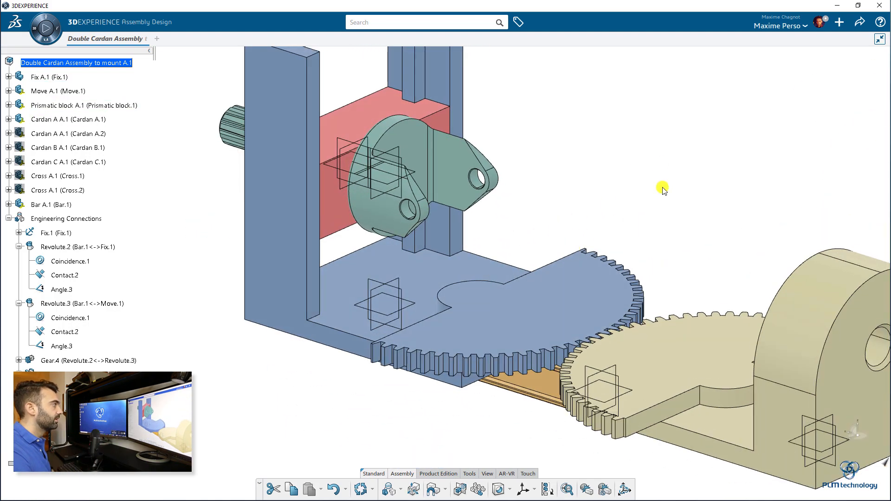
middle_drag(663, 189, 534, 253)
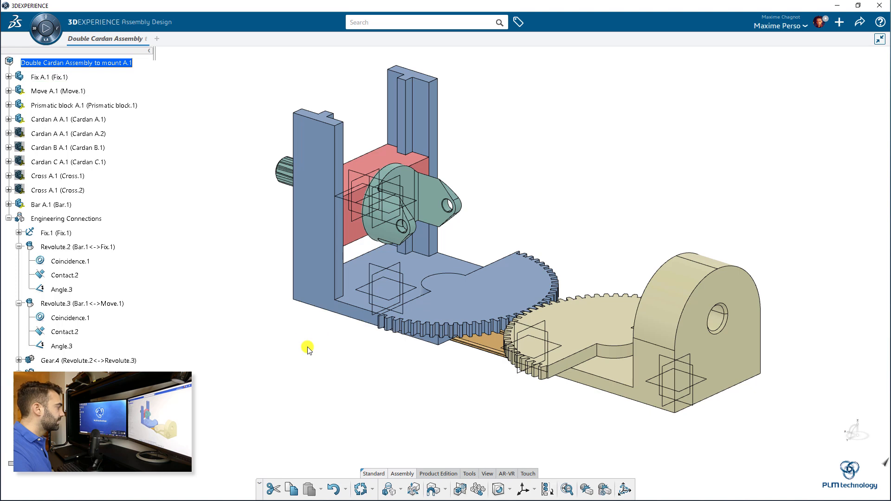
right_click(69, 136)
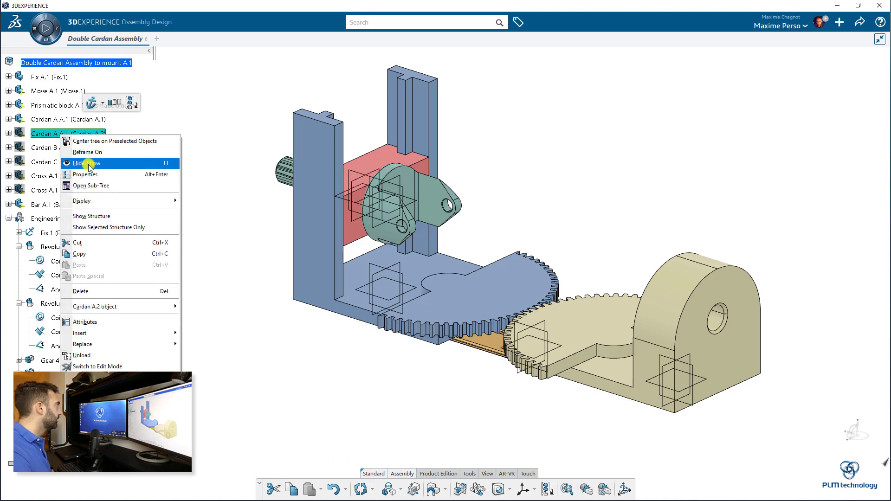
click(89, 163)
- Start an engineering connection making the Cardan A.2 shaft axis coincident with the axis of the hole in Move
middle_drag(374, 312, 413, 464)
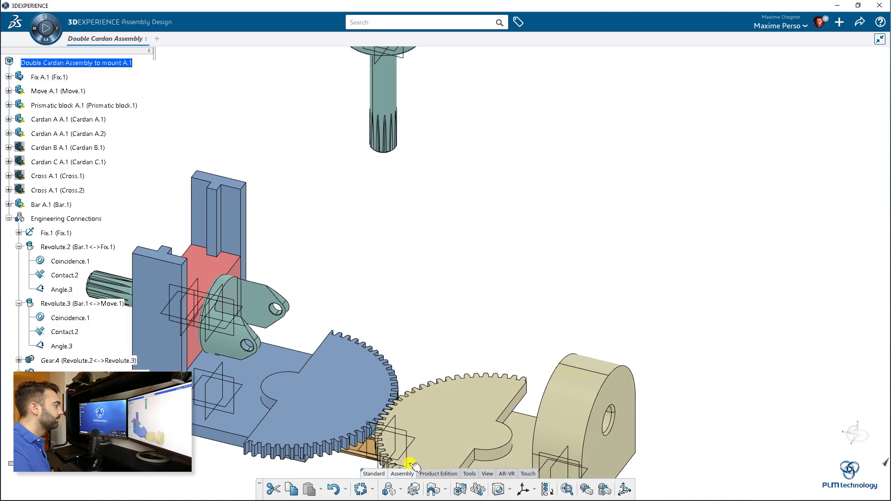
click(361, 489)
click(365, 148)
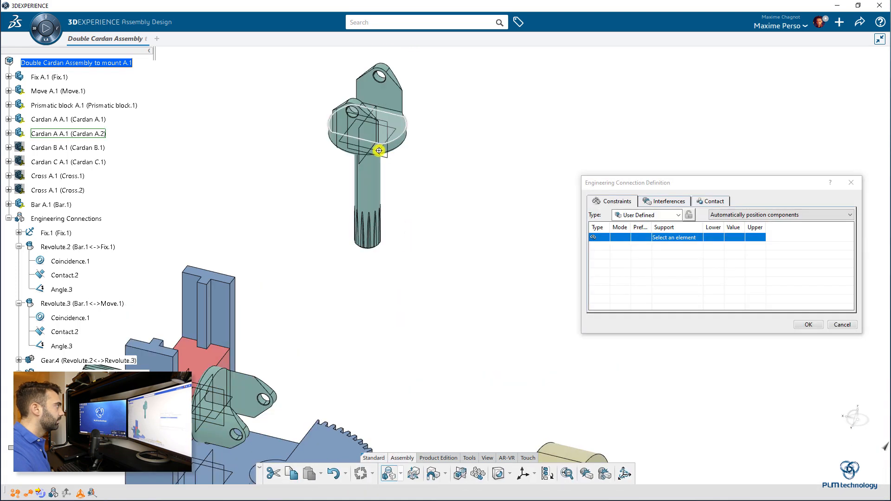
middle_drag(485, 432, 372, 195)
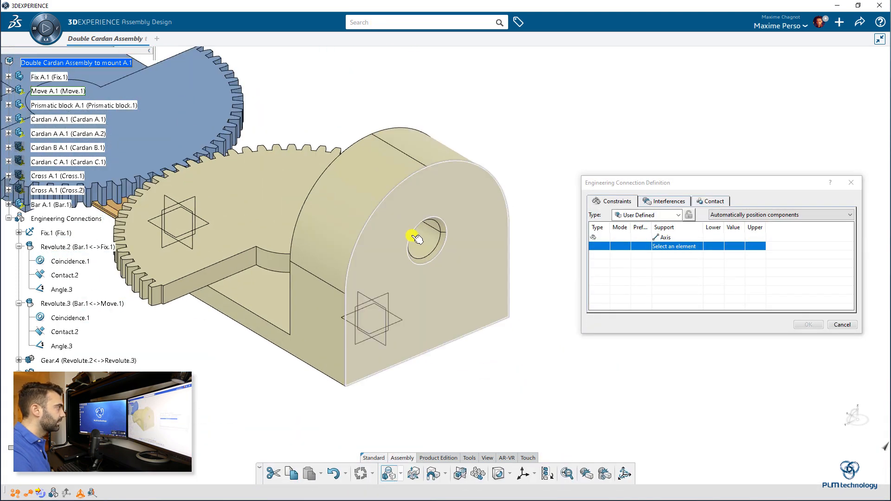
click(424, 240)
- Add a contact between the Cardan A.2 yoke's back face and Move's inner face, and confirm the revolute without a check contact specification
middle_drag(251, 227, 393, 256)
click(270, 168)
middle_drag(416, 311, 456, 197)
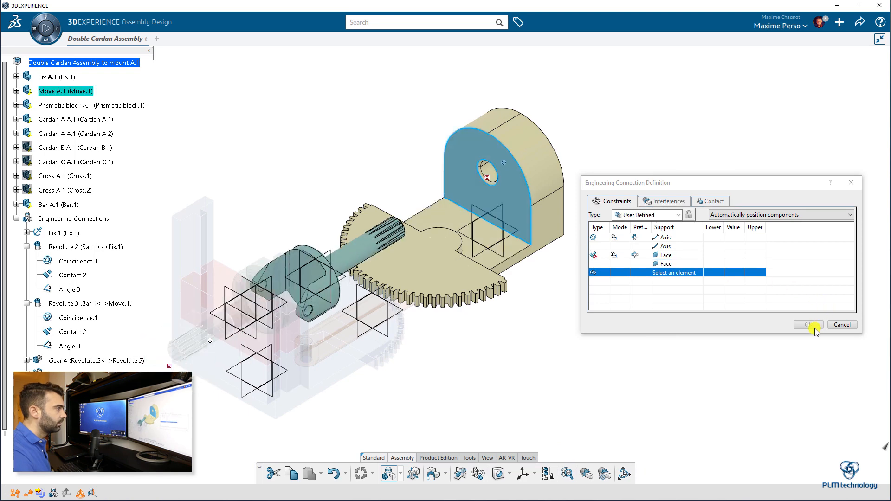
click(795, 324)
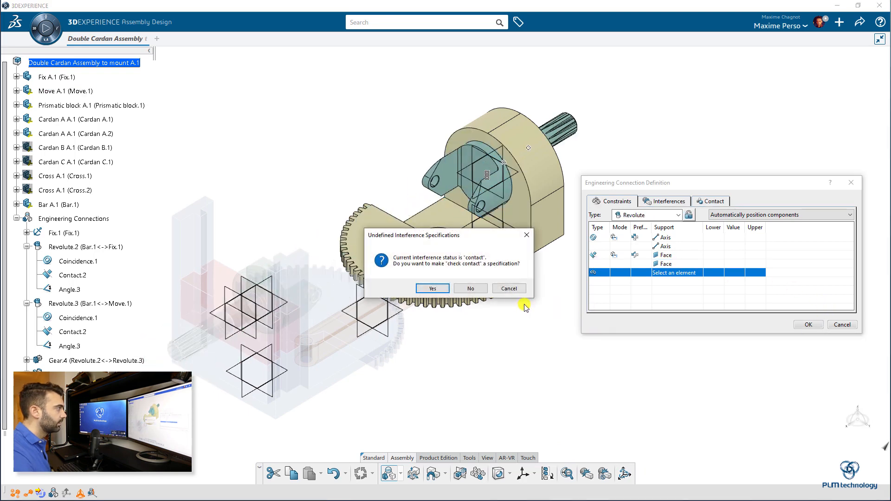
click(472, 288)
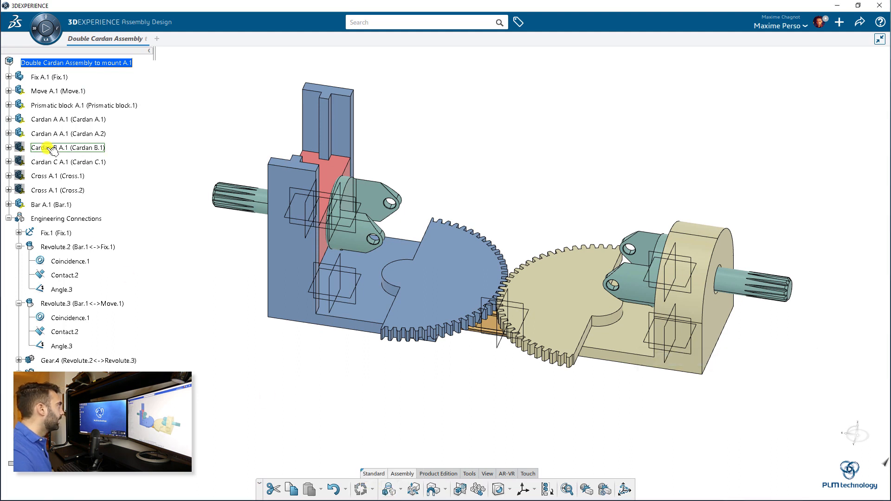
- Show the hidden first Cross component (Cross.1)
right_click(49, 177)
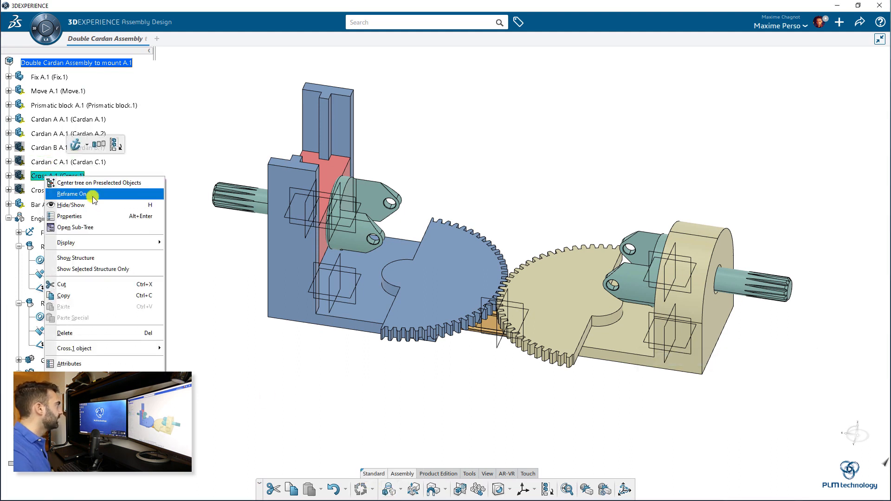
click(81, 204)
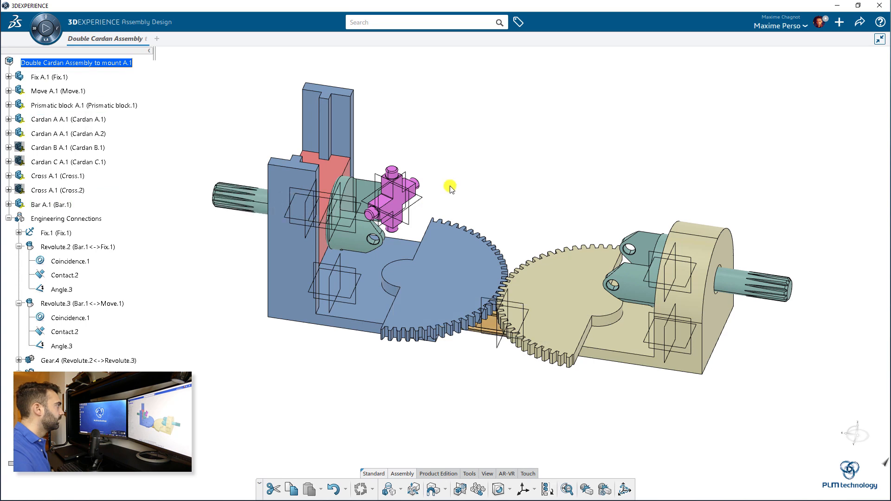
middle_drag(451, 187, 552, 258)
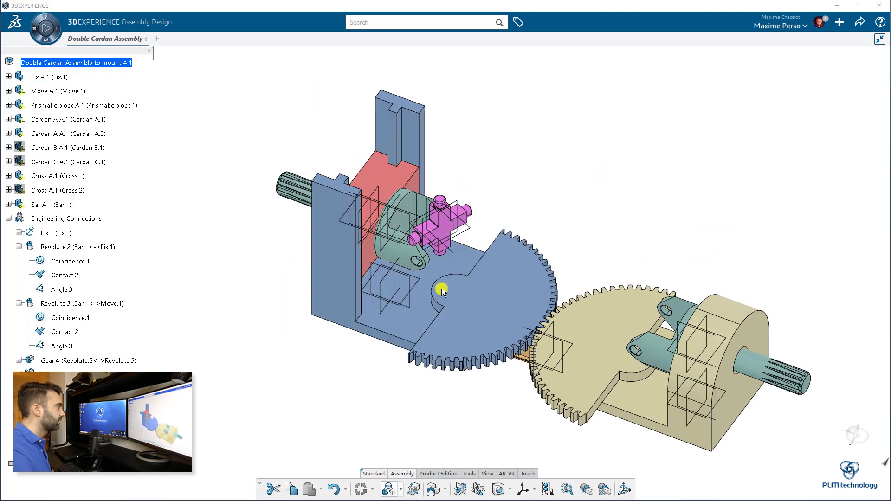
- Start an engineering connection making the Cross.1 pin axis coincident with the axis of the Cardan A.1 yoke's hole
middle_drag(442, 289, 297, 227)
click(334, 209)
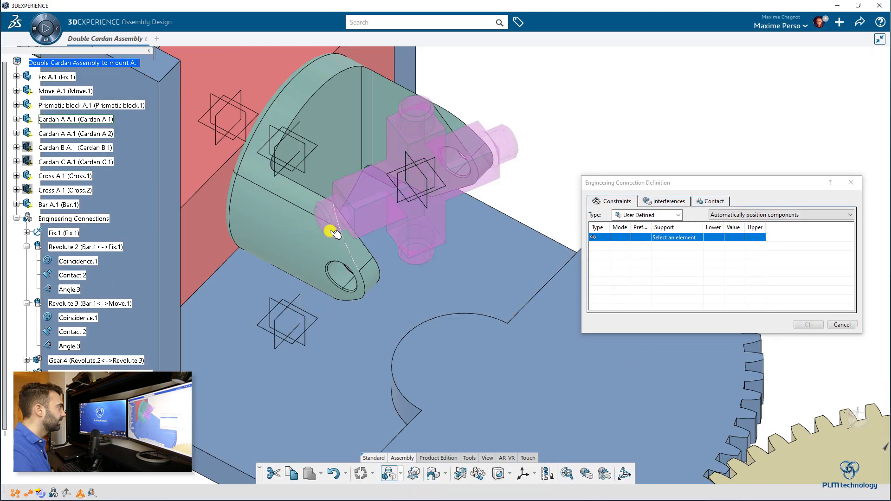
click(348, 277)
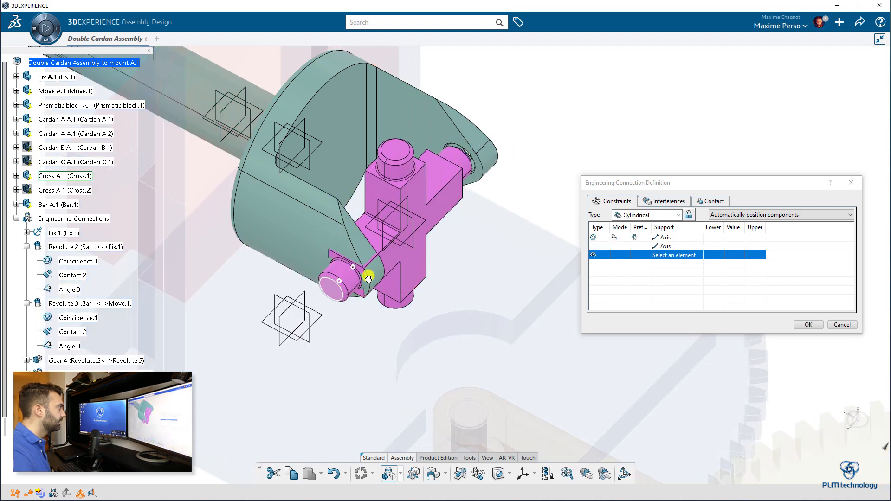
- Add a contact between Cross.1's shoulder face and the Cardan A.1 yoke arm's inner face, and confirm the revolute without a check contact specification
scroll(278, 310, up, 5)
middle_drag(277, 310, 412, 199)
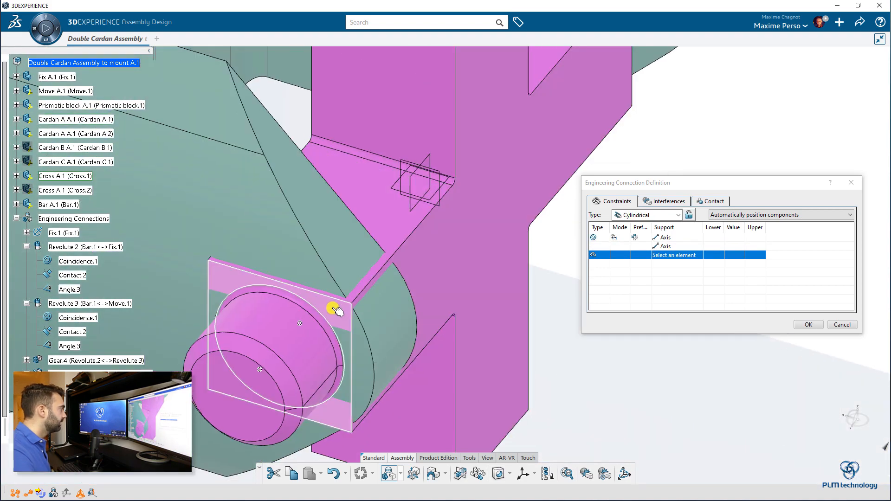
click(333, 308)
scroll(458, 320, down, 5)
middle_drag(458, 317, 145, 222)
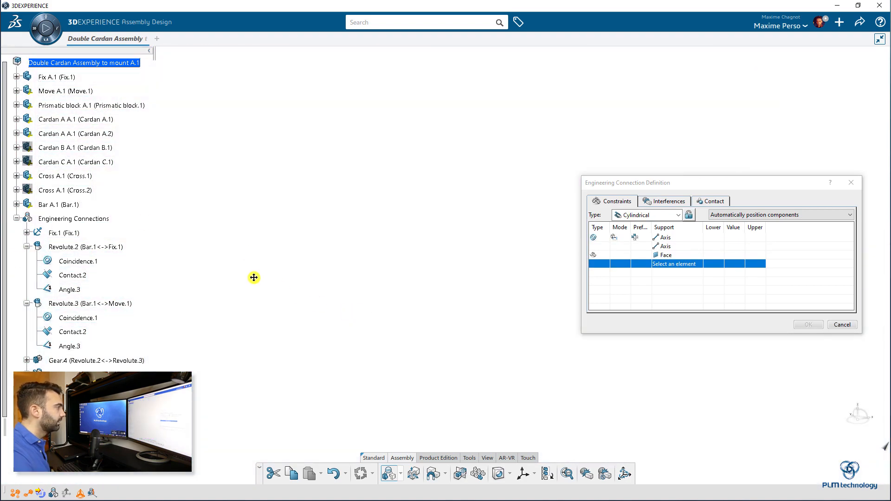
middle_drag(254, 278, 512, 329)
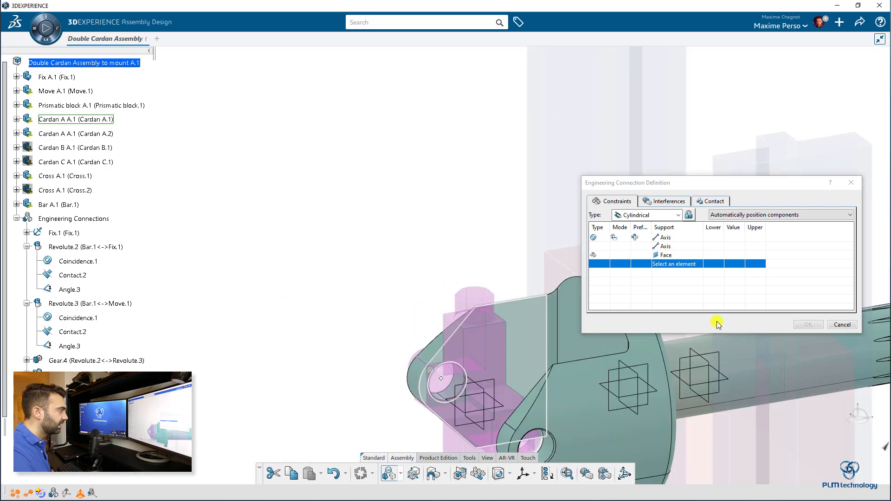
click(809, 324)
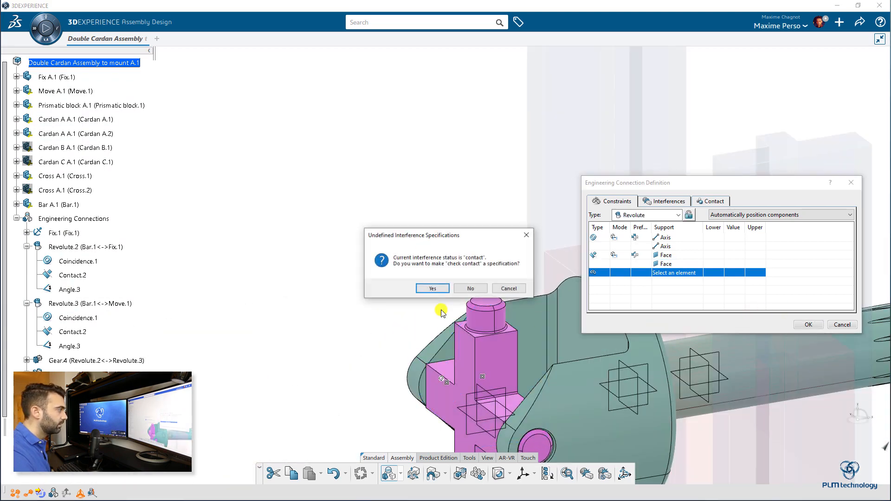
click(481, 291)
- Show the hidden second Cross component (Cross.2)
middle_drag(328, 294, 208, 249)
right_click(51, 190)
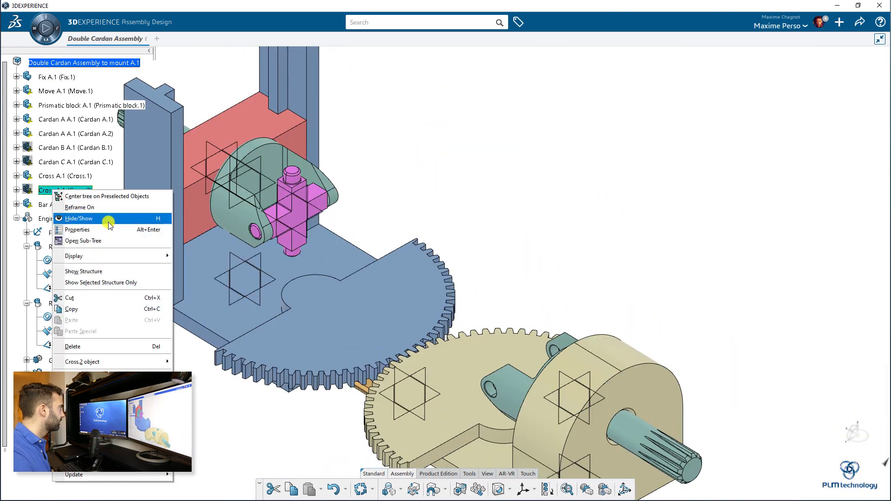
click(113, 221)
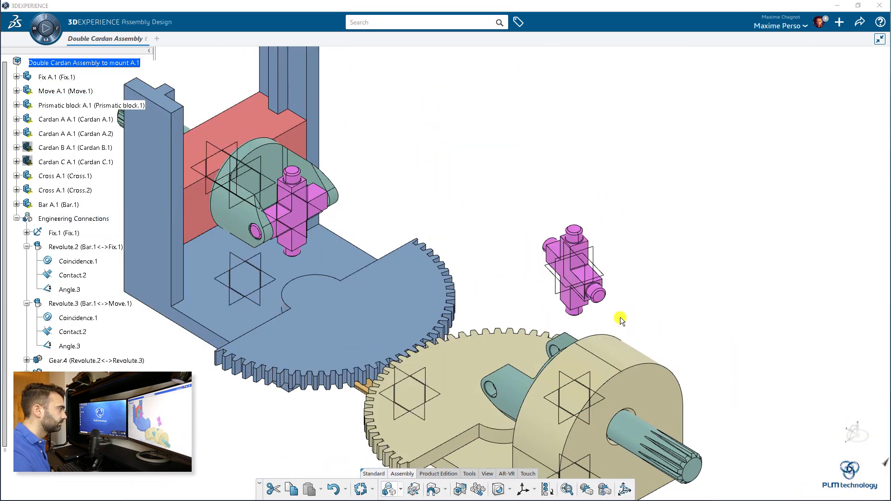
- Start an engineering connection making the Cross.2 pin axis coincident with the axis of the Cardan A.2 yoke's hole
middle_drag(521, 319, 304, 189)
click(300, 189)
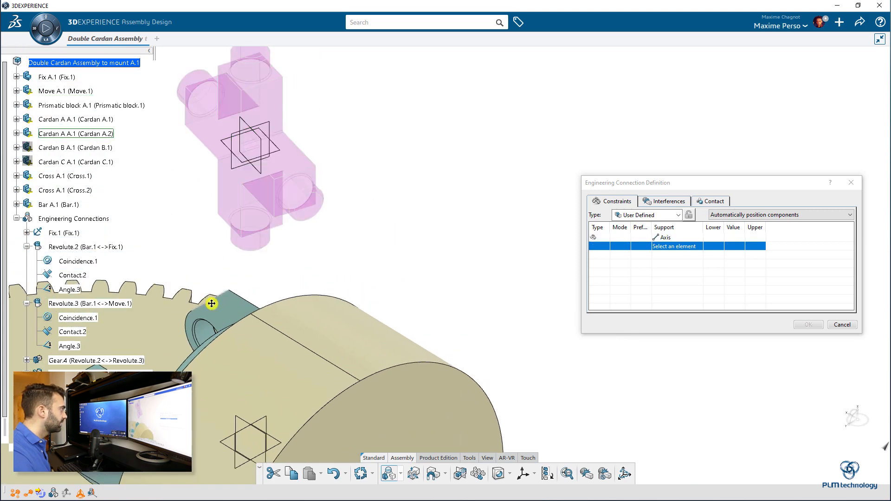
middle_drag(211, 304, 494, 241)
click(427, 350)
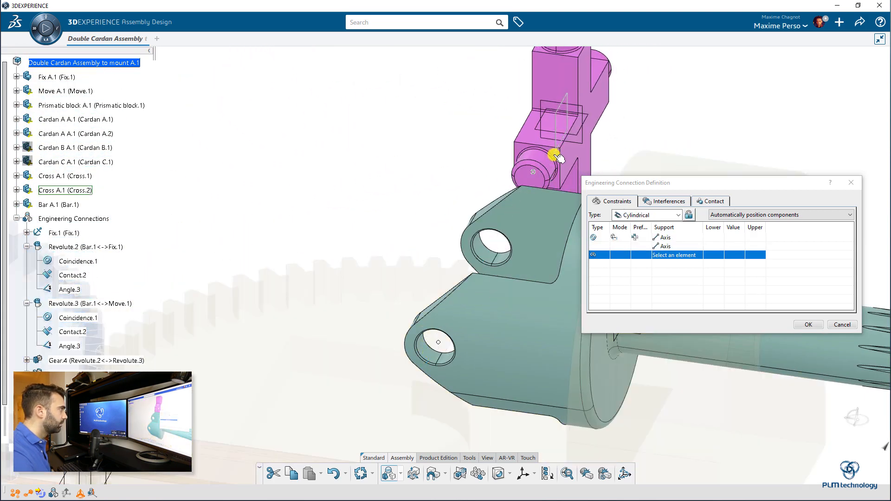
- Add a contact between Cross.2's shoulder face and the inner face of the Cardan A.2 yoke arm
click(561, 158)
middle_drag(441, 334, 461, 202)
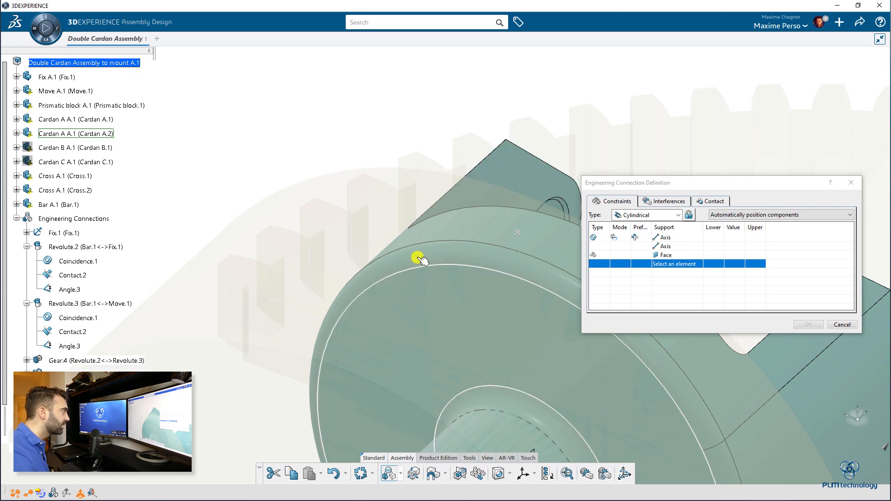
- Complete the revolute connection between the second Cardan A and its cross by adding the remaining contact face
click(558, 239)
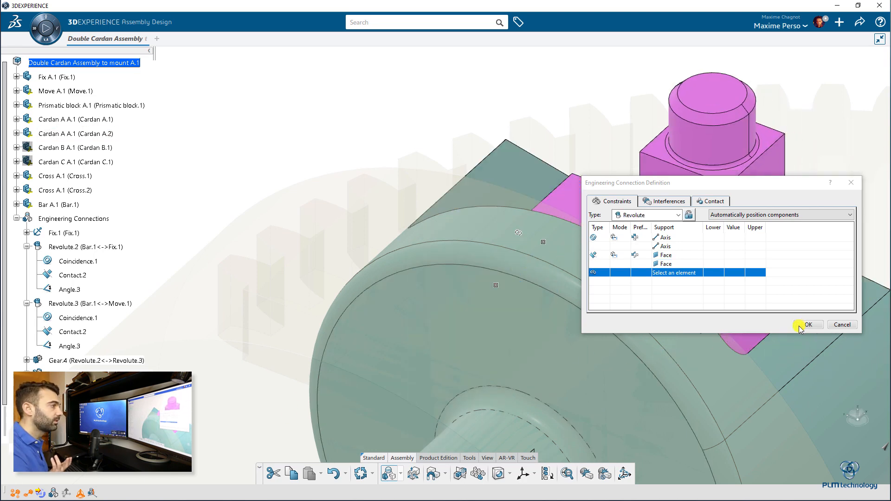
click(477, 291)
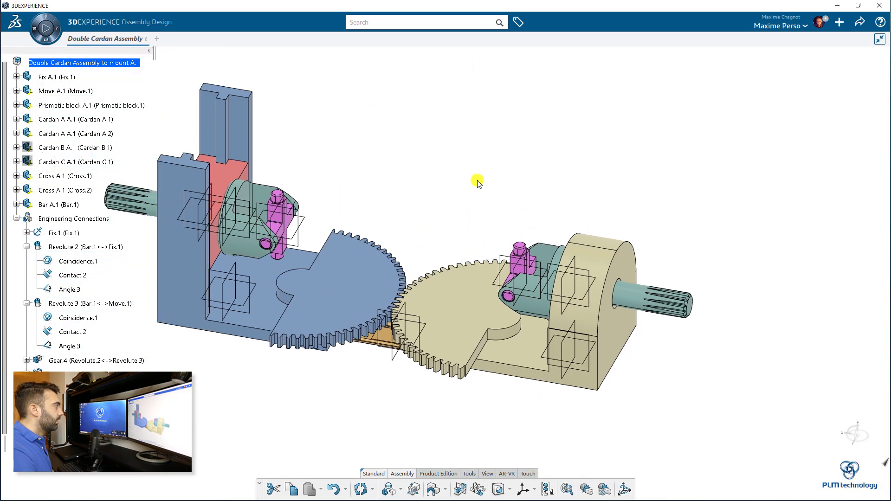
- Show the hidden Cardan B part in the assembly
right_click(66, 148)
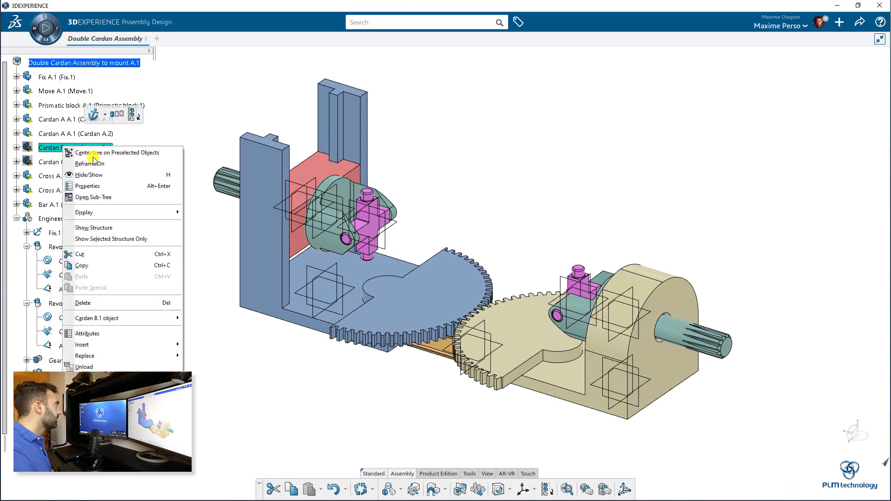
click(108, 180)
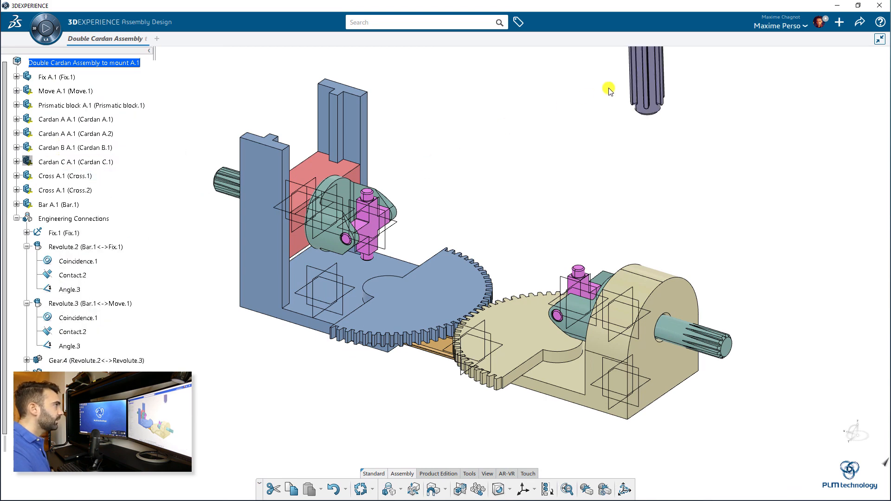
middle_drag(568, 121, 475, 287)
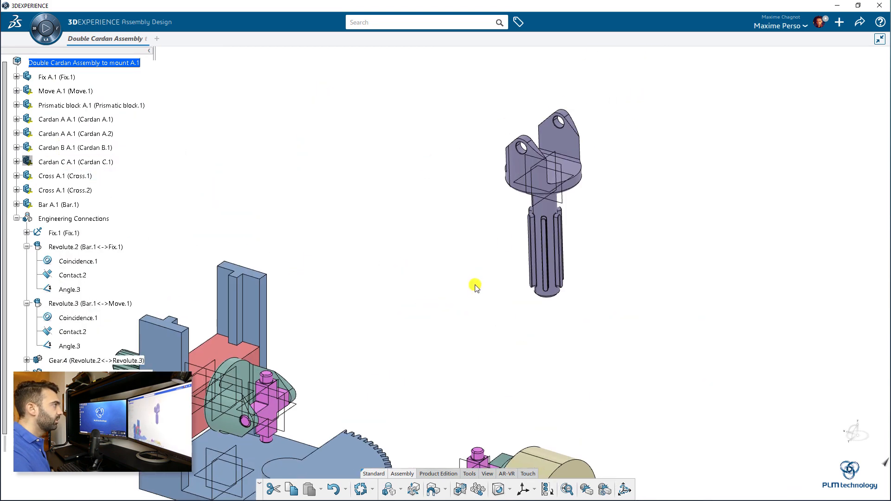
- Start an engineering connection that aligns the axis of Cardan B's fork hole with the vertical pin axis of Cross.1
click(388, 489)
click(523, 175)
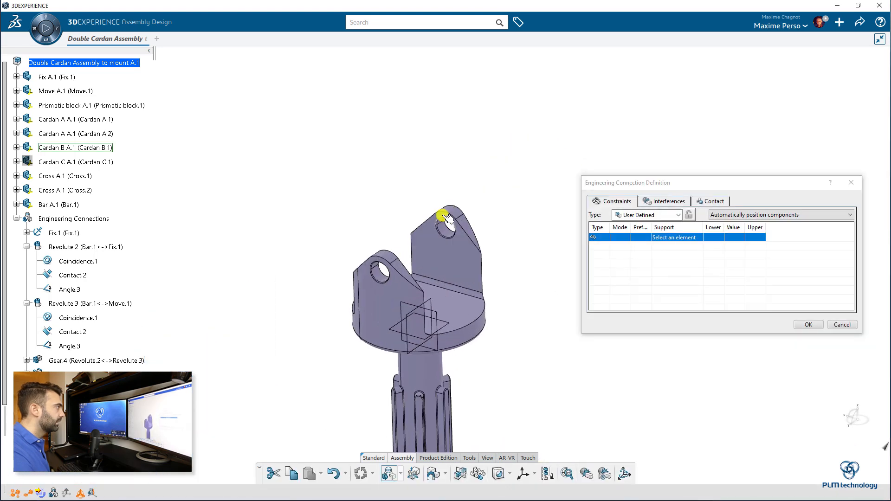
click(448, 232)
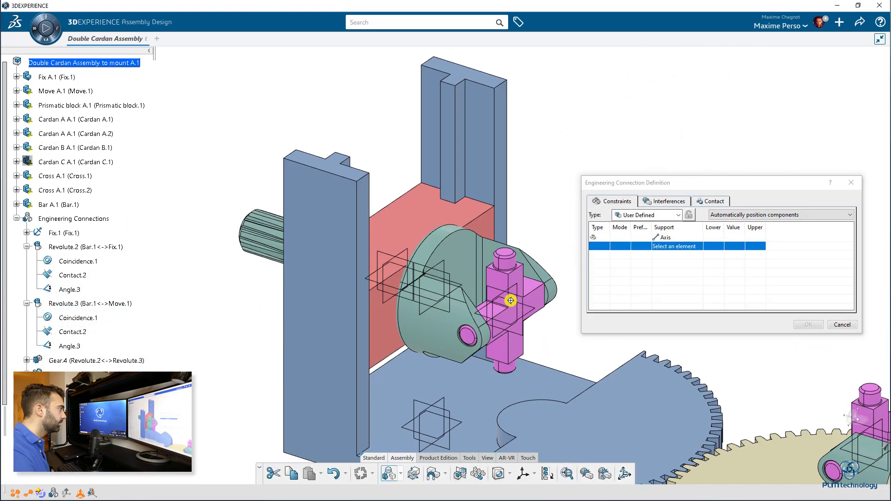
scroll(399, 297, up, 5)
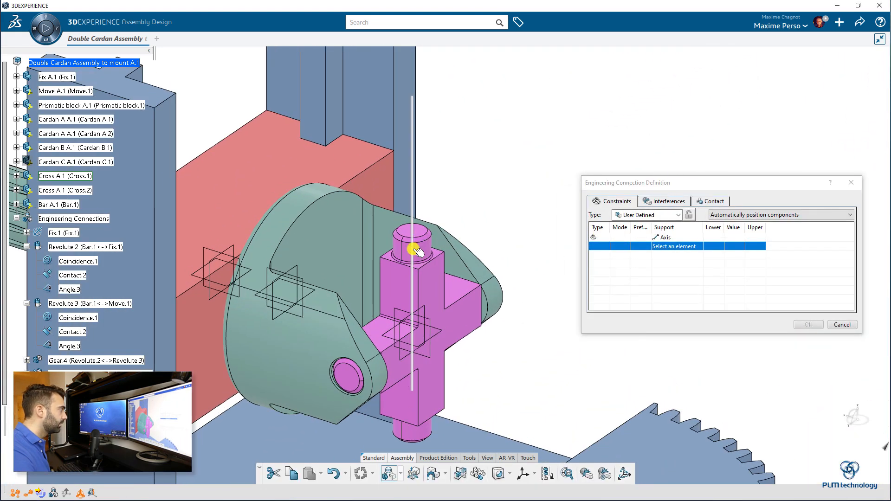
click(464, 265)
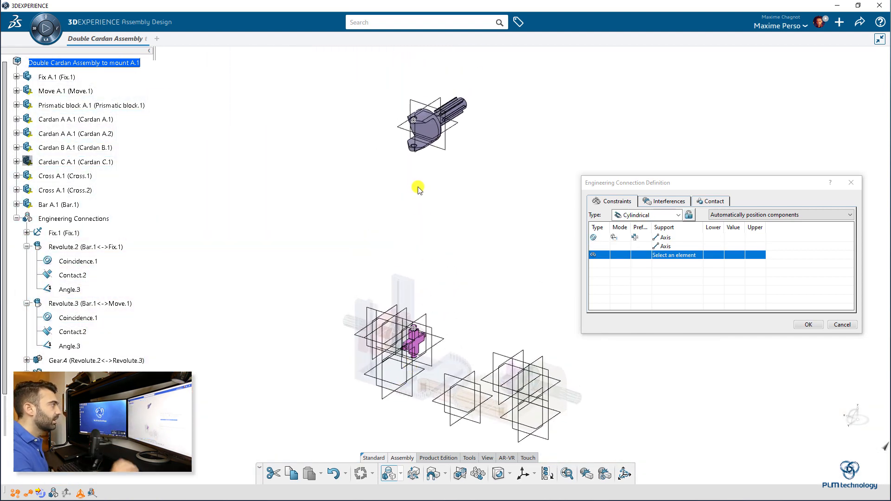
- Add a face contact between Cardan B and Cross.1 to form a revolute connection, and accept it despite the clash
middle_drag(424, 185, 373, 139)
click(373, 139)
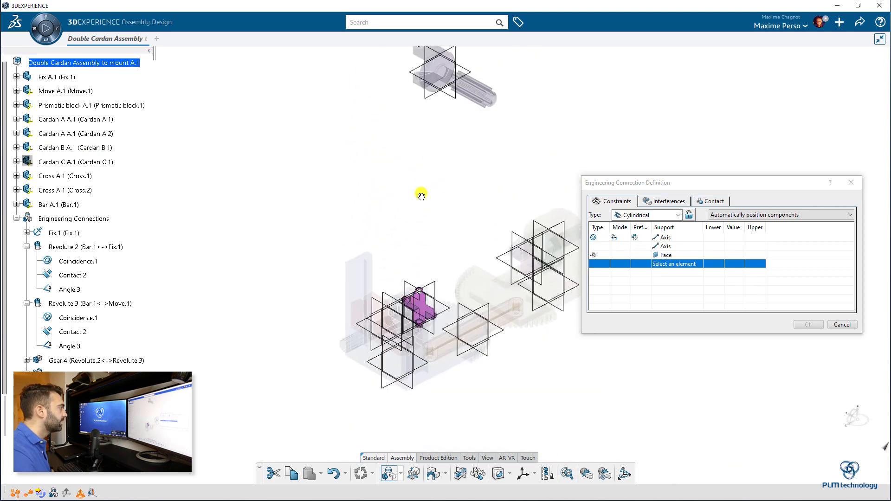
middle_drag(400, 341, 422, 96)
middle_drag(459, 404, 442, 190)
click(430, 177)
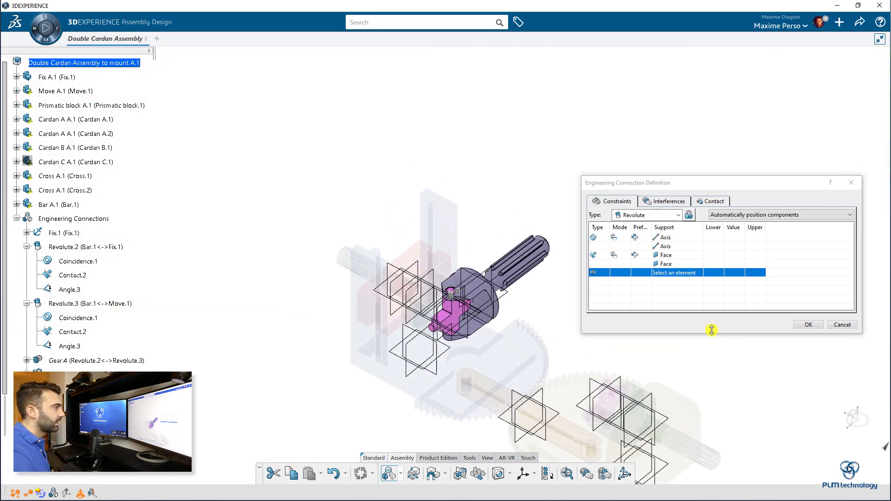
click(808, 324)
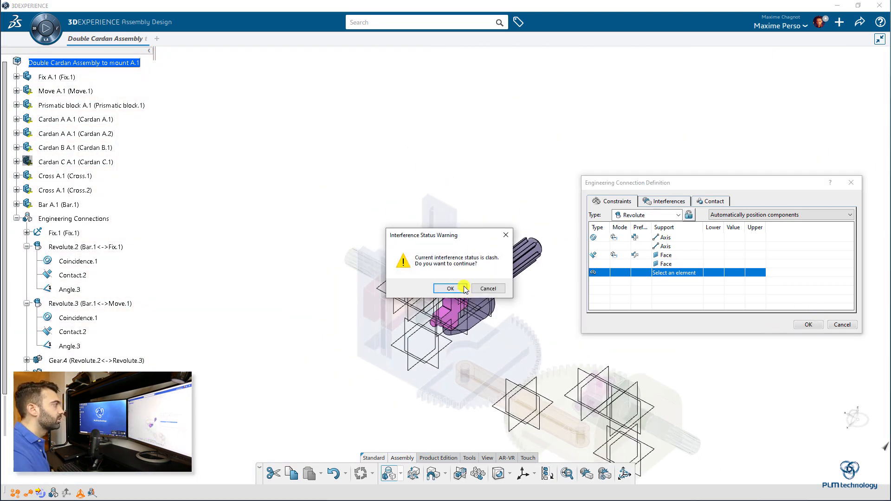
click(464, 288)
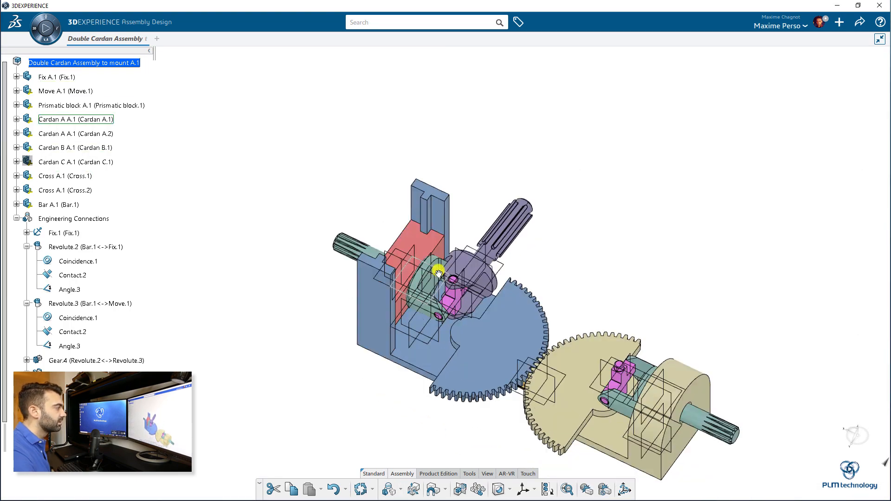
- Rotate Cardan B about the Cross.1 pin so its splined shaft points towards the Cardan on the beige bracket
scroll(439, 274, up, 5)
scroll(623, 290, down, 5)
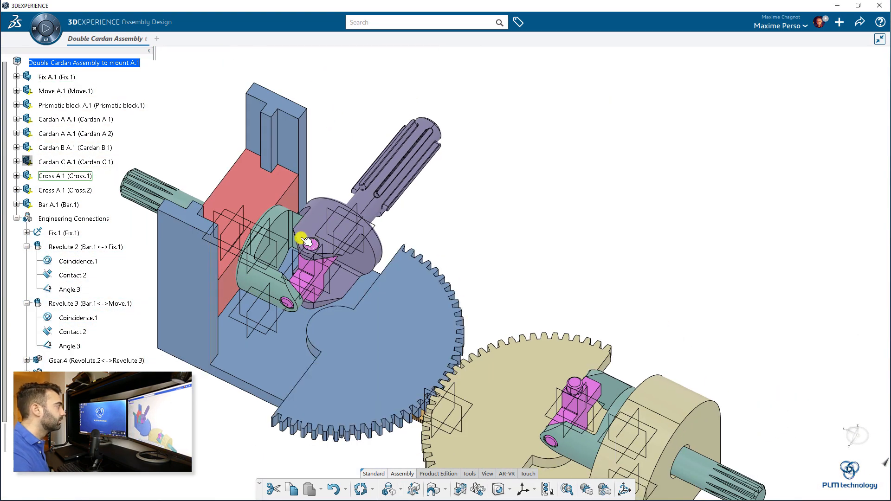
middle_drag(601, 360, 752, 394)
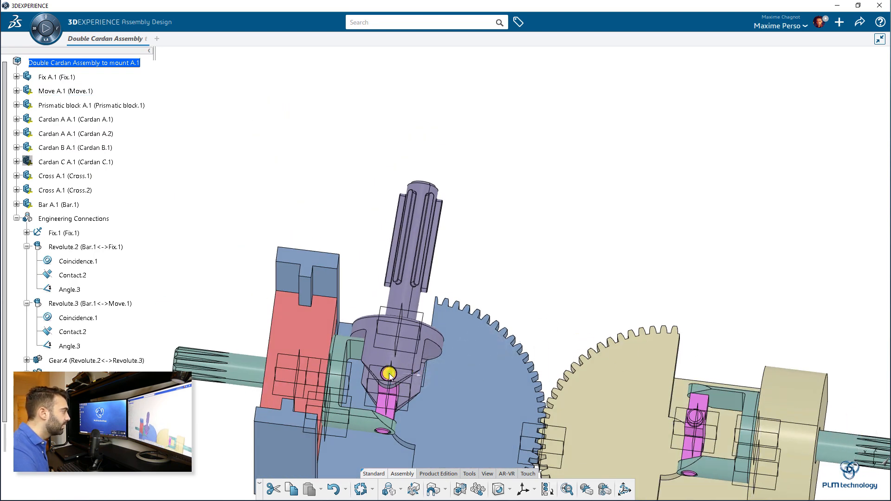
middle_drag(454, 325, 452, 268)
scroll(464, 253, up, 5)
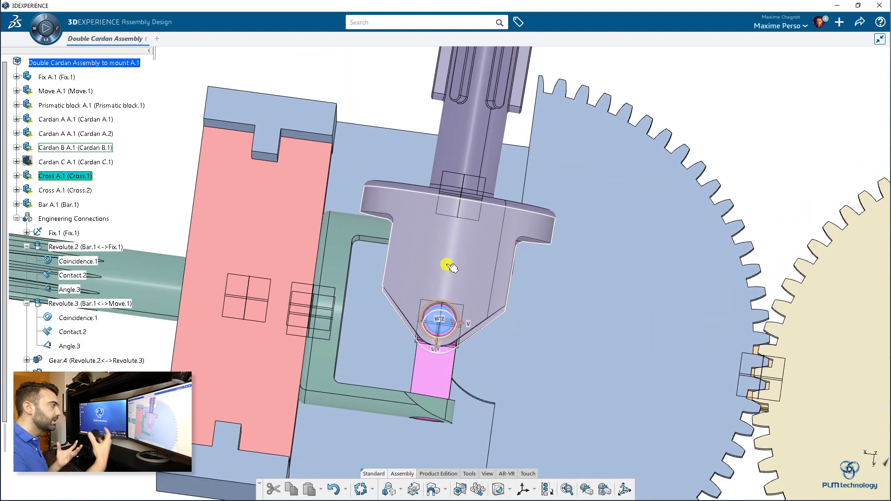
click(459, 265)
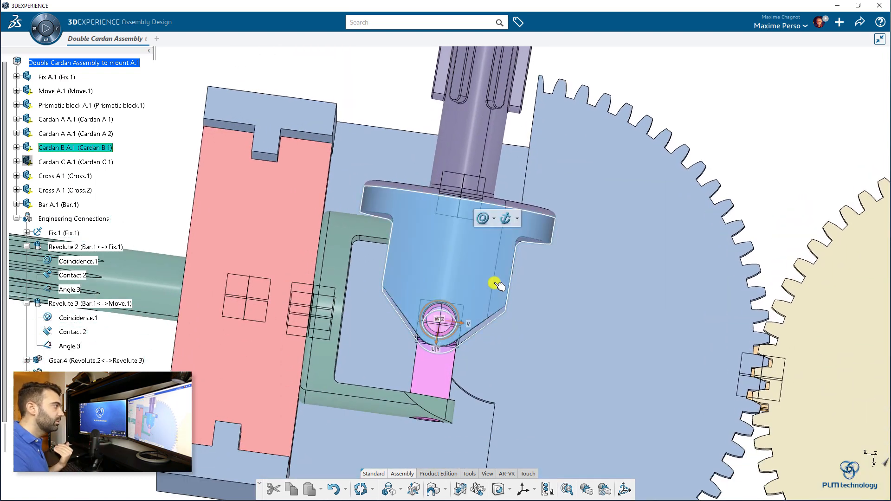
drag(450, 305, 445, 322)
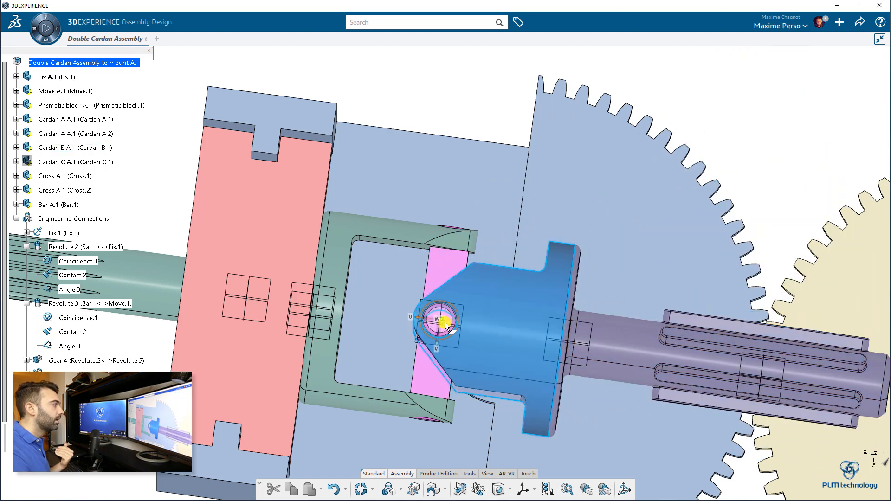
click(735, 103)
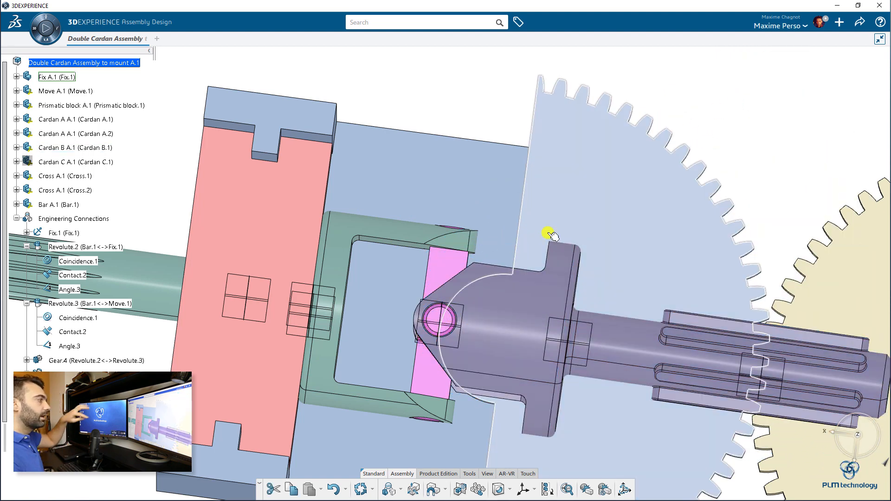
- Show the hidden Cardan C part in the assembly
middle_drag(448, 294, 371, 366)
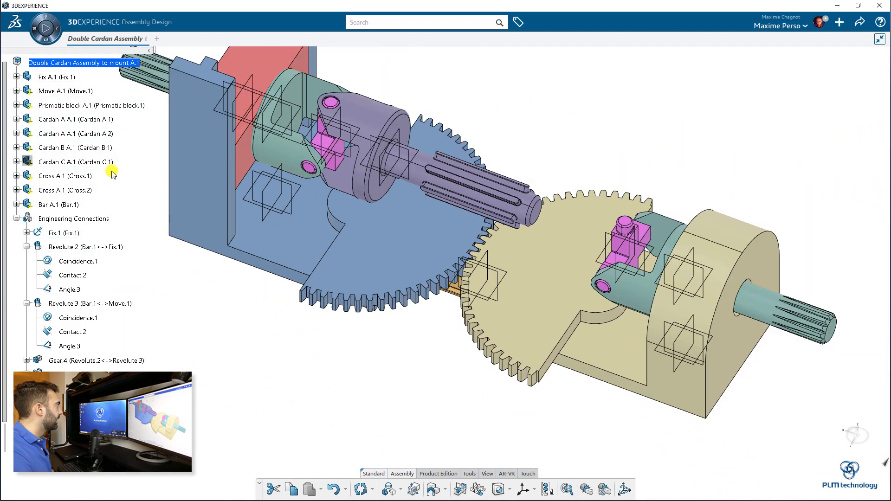
right_click(79, 163)
click(121, 195)
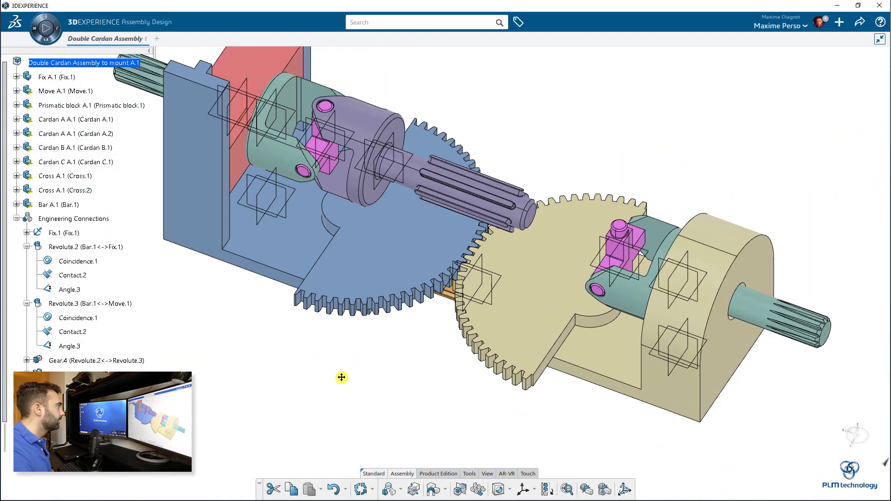
middle_drag(343, 376, 524, 189)
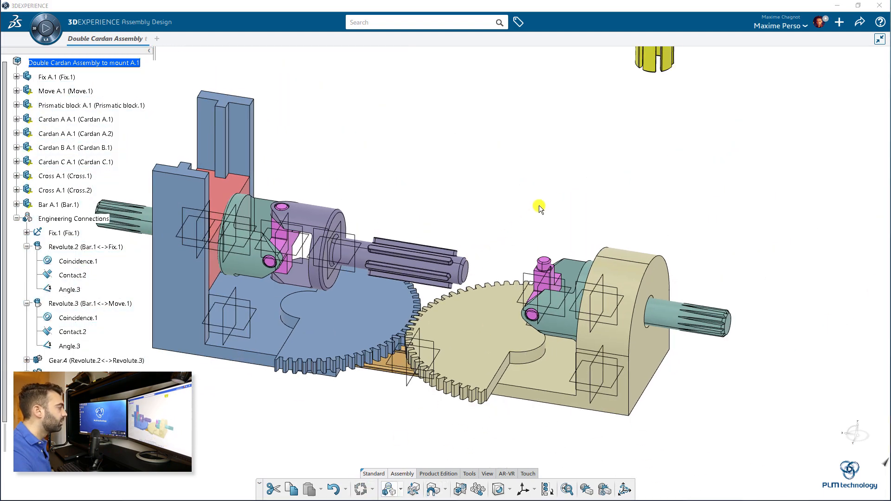
- Start an engineering connection that aligns Cardan C's fork hole axis with the vertical pin axis of Cross.2
middle_drag(666, 53, 362, 297)
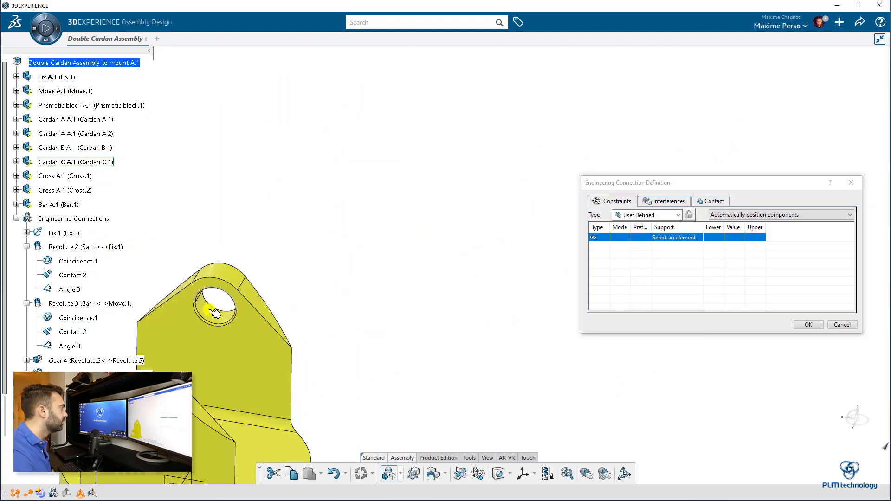
middle_drag(277, 367, 508, 255)
click(386, 314)
middle_drag(317, 368, 458, 249)
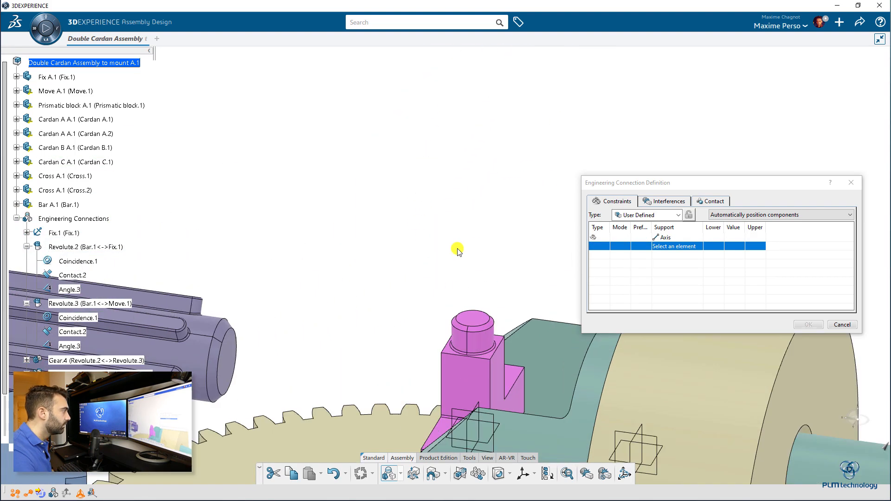
click(490, 340)
- Add a face contact between Cardan C and Cross.2 to create a revolute connection, without a check contact specification
middle_drag(489, 340, 393, 202)
click(386, 215)
click(393, 202)
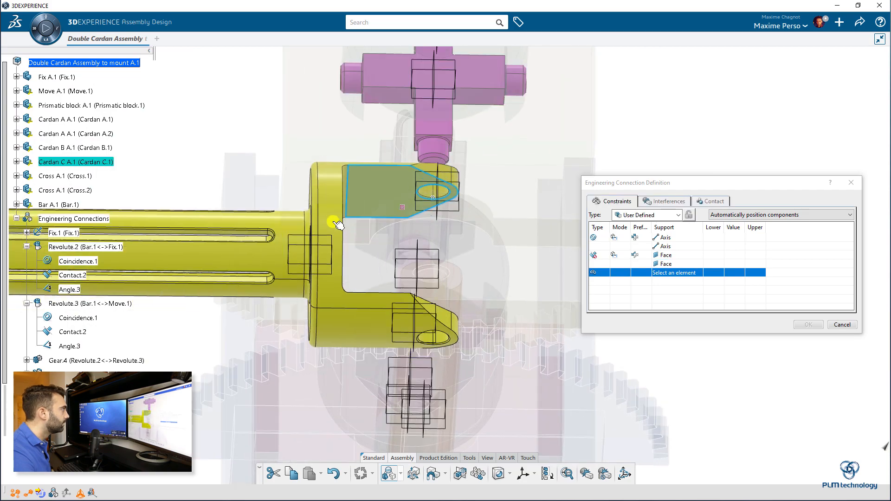
middle_drag(338, 225, 583, 456)
click(810, 326)
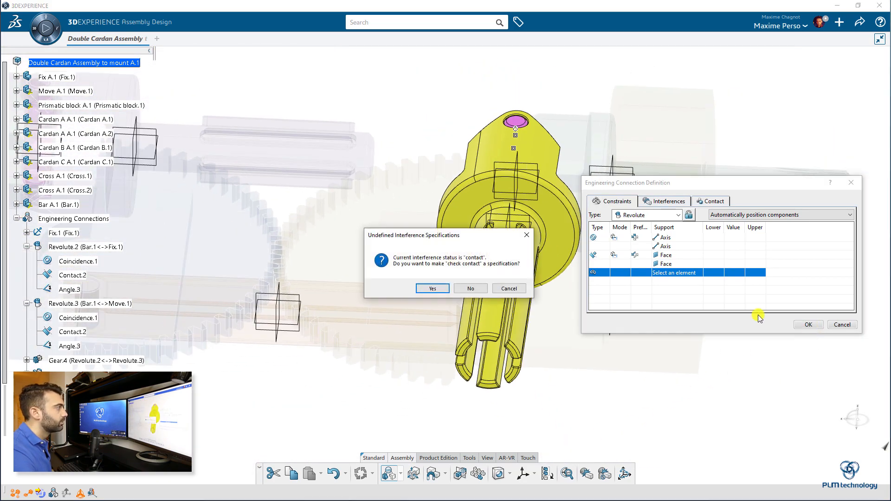
click(474, 285)
- Rotate Cardan C about the Cross.2 pin so its slotted shaft points towards Cardan B
middle_drag(642, 301, 668, 312)
mouse_move(618, 376)
middle_down()
mouse_move(601, 392)
mouse_move(617, 364)
middle_up()
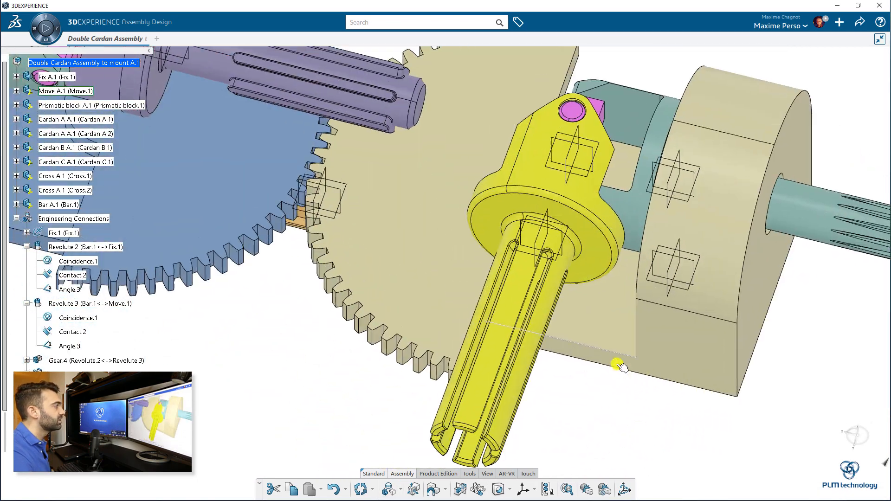
click(573, 111)
middle_drag(448, 236, 468, 400)
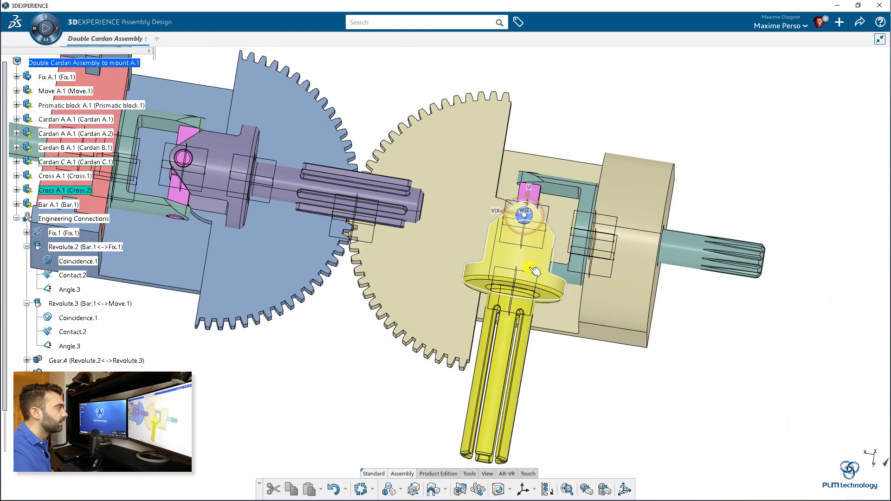
click(533, 270)
drag(540, 204, 552, 261)
click(566, 114)
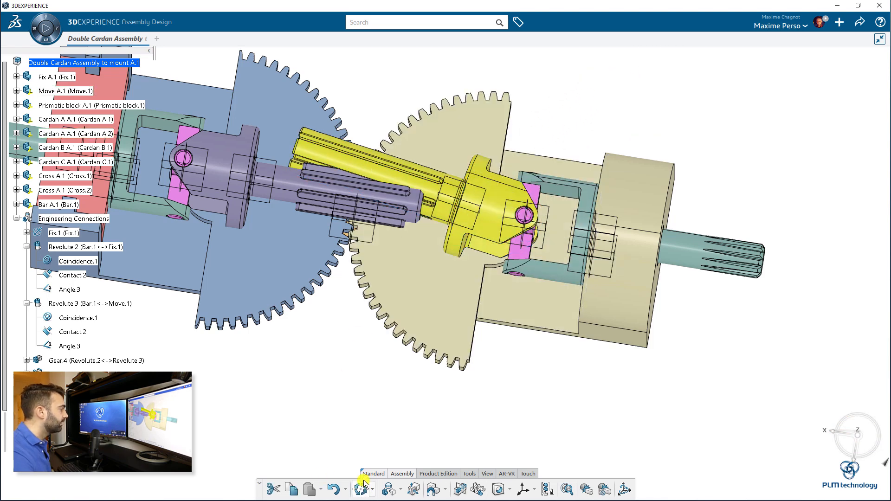
- Create a cylindrical connection between the Cardan B and Cardan C shaft axes without a check contact specification, and update the assembly
middle_drag(335, 349, 459, 330)
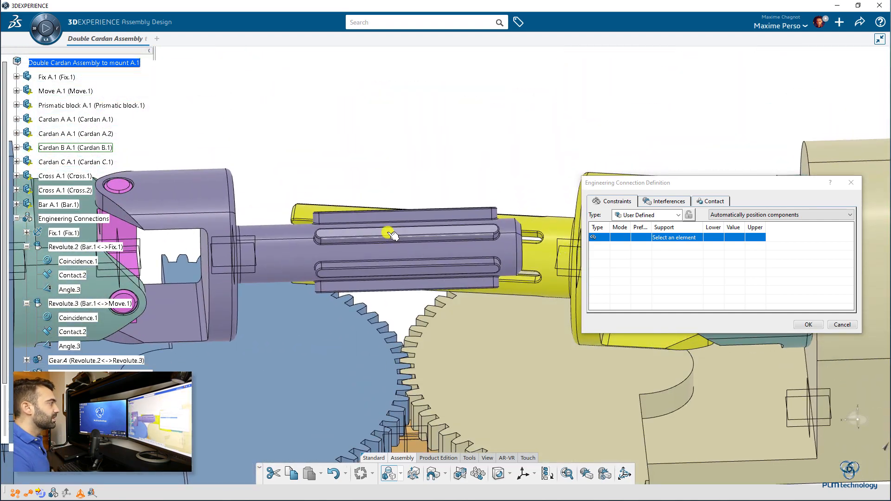
click(286, 241)
click(560, 229)
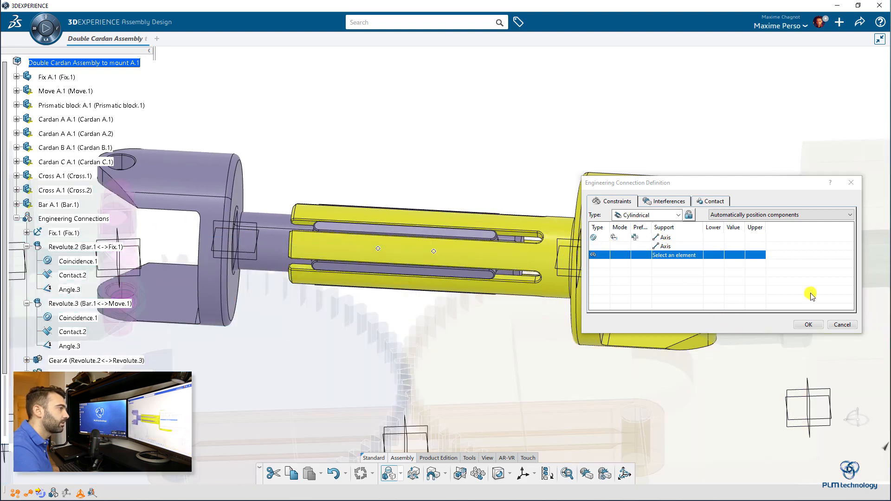
click(811, 326)
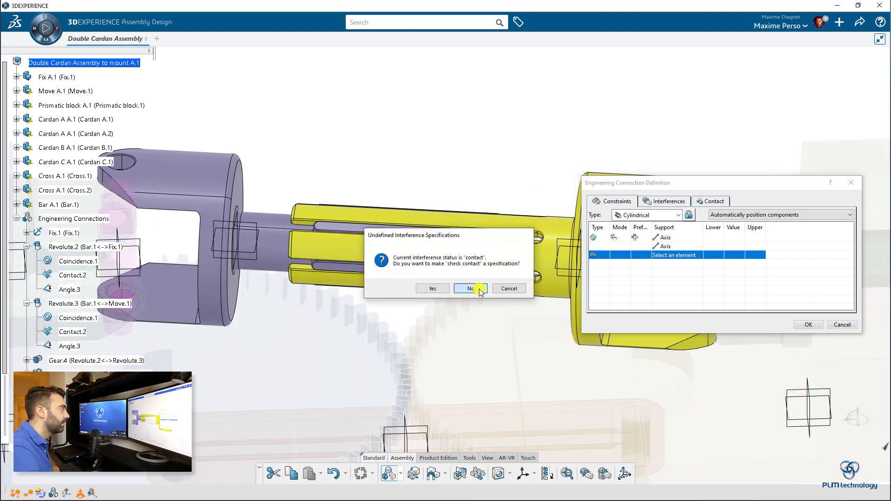
click(478, 289)
click(361, 489)
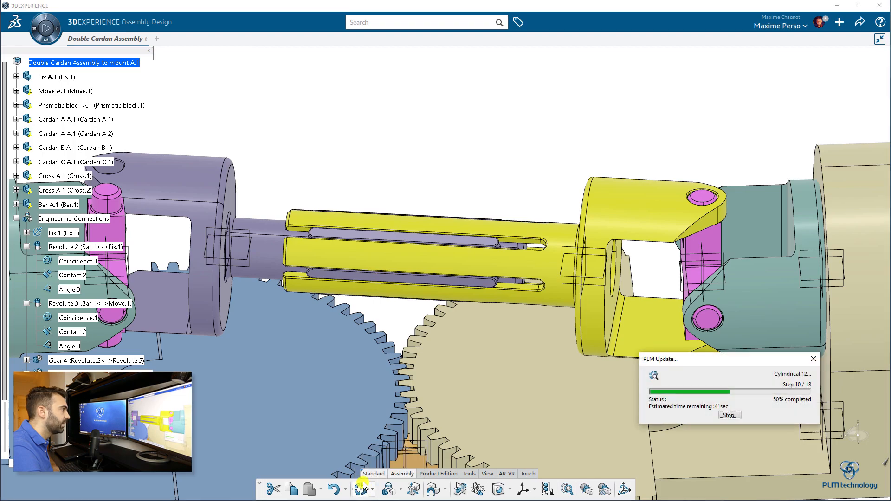
middle_drag(450, 310, 516, 262)
middle_drag(468, 296, 367, 227)
middle_drag(453, 278, 383, 276)
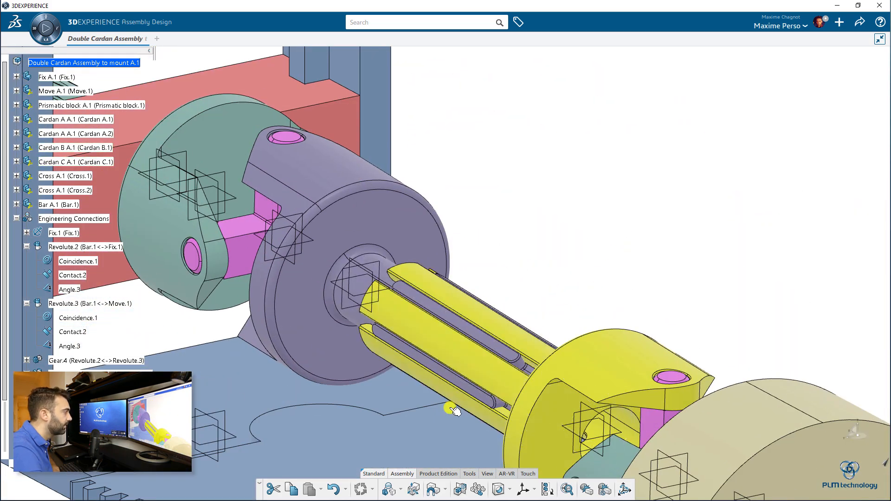
click(388, 490)
click(808, 324)
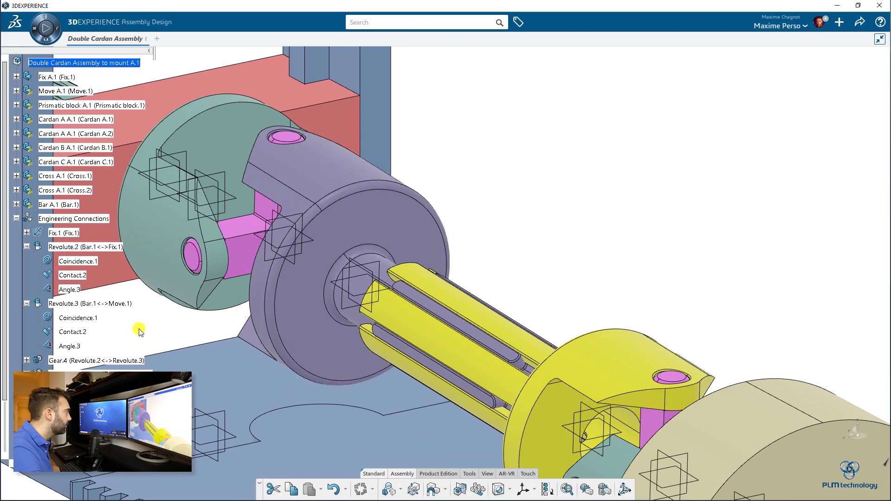
- Reopen the Cardan B–Cardan C cylindrical connection and add Cardan B's yz plane as a support for a new constraint
scroll(83, 263, down, 10)
double_click(67, 153)
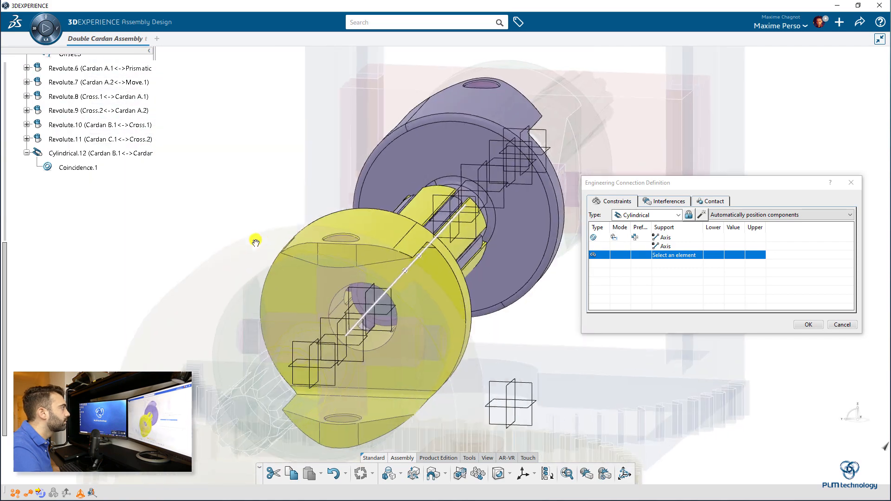
middle_drag(256, 242, 309, 207)
middle_drag(329, 291, 441, 375)
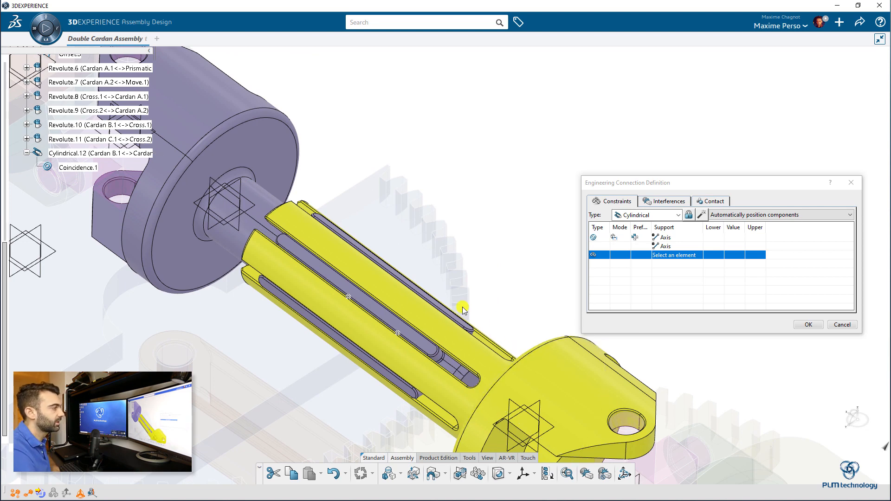
scroll(557, 437, up, 10)
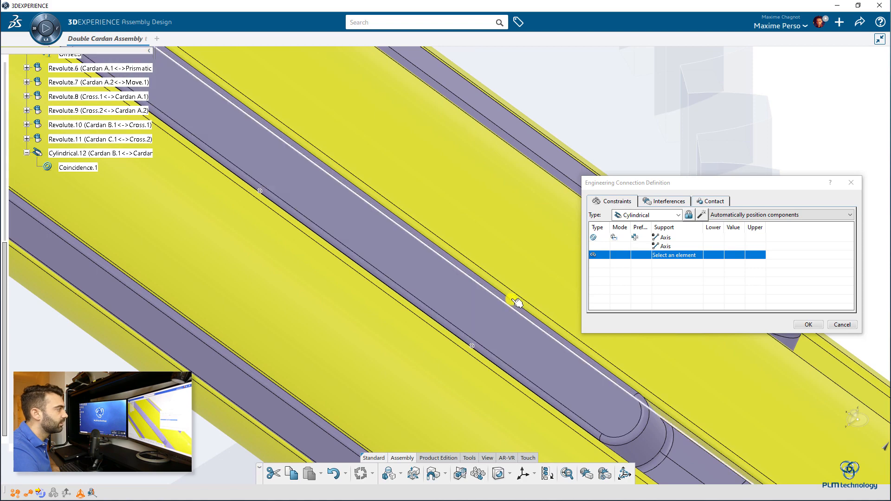
scroll(492, 324, down, 8)
scroll(331, 252, up, 4)
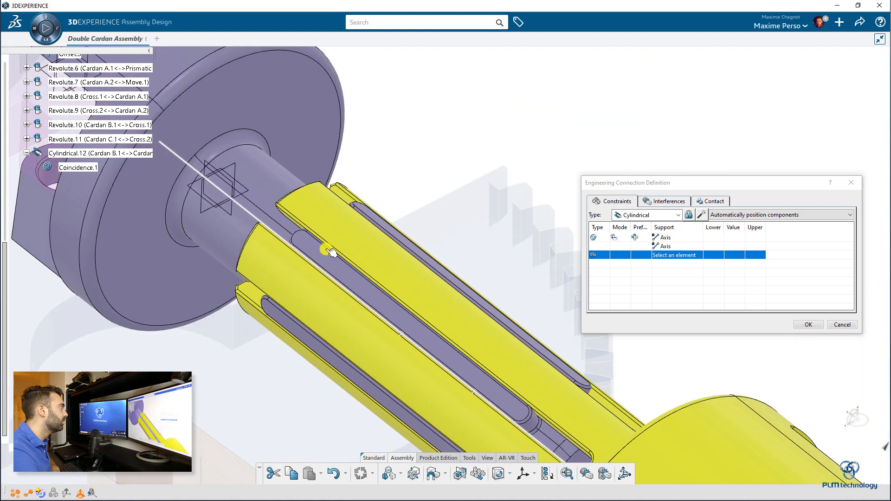
click(242, 219)
- Pair it with Cardan C's yz plane as a contact to make the connection prismatic, confirm it and update the assembly
scroll(395, 316, up, 5)
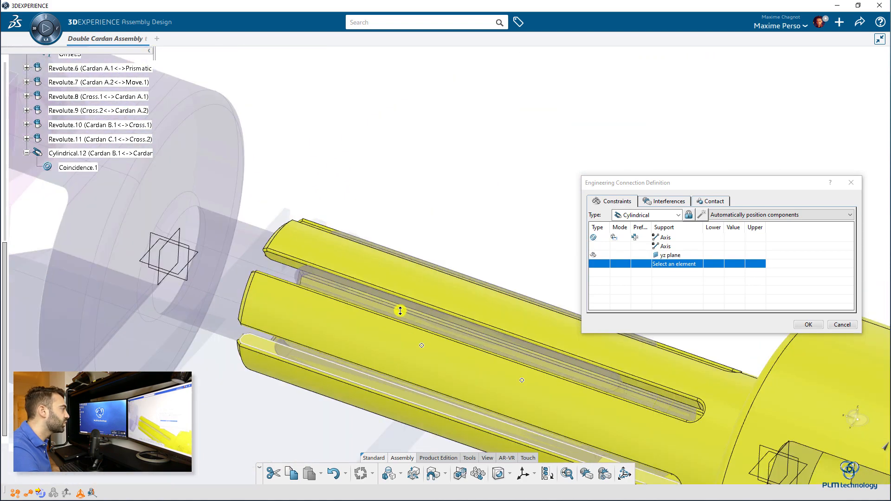
middle_drag(333, 265, 400, 238)
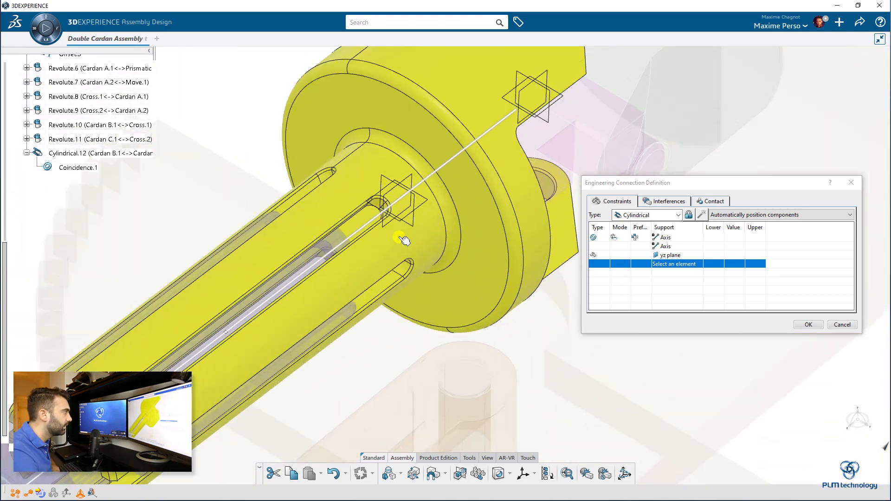
click(447, 330)
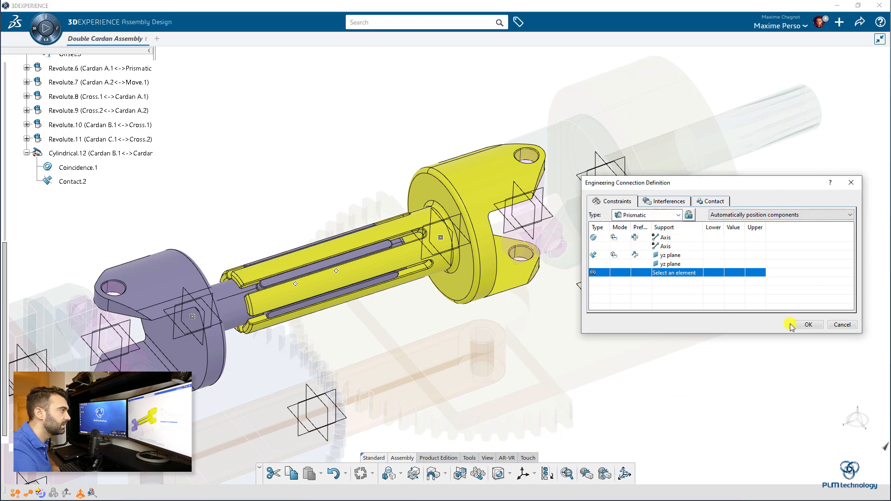
key(Return)
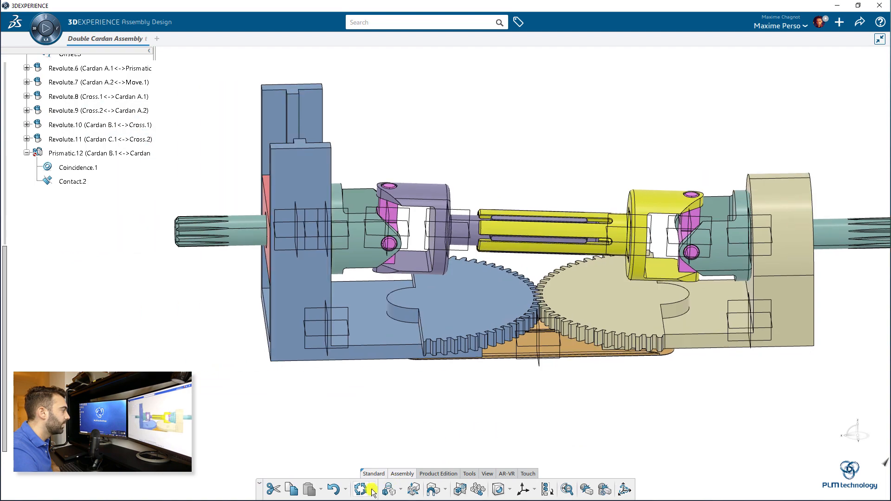
click(362, 489)
- Slide the prismatic block up to the top of the Fix frame and try turning Cardan A.1's splined shaft to test the motion
mouse_move(478, 413)
middle_down()
mouse_move(650, 459)
mouse_move(576, 439)
middle_up()
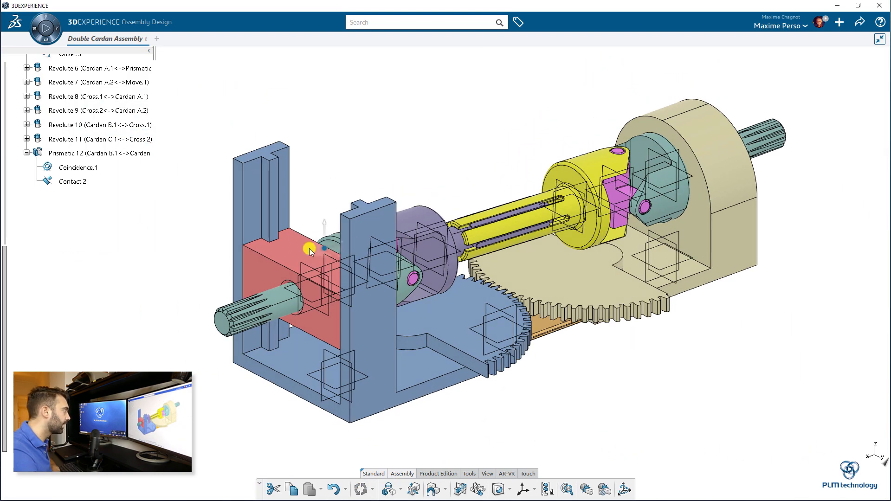
click(290, 243)
drag(288, 199, 296, 140)
middle_drag(641, 310, 511, 259)
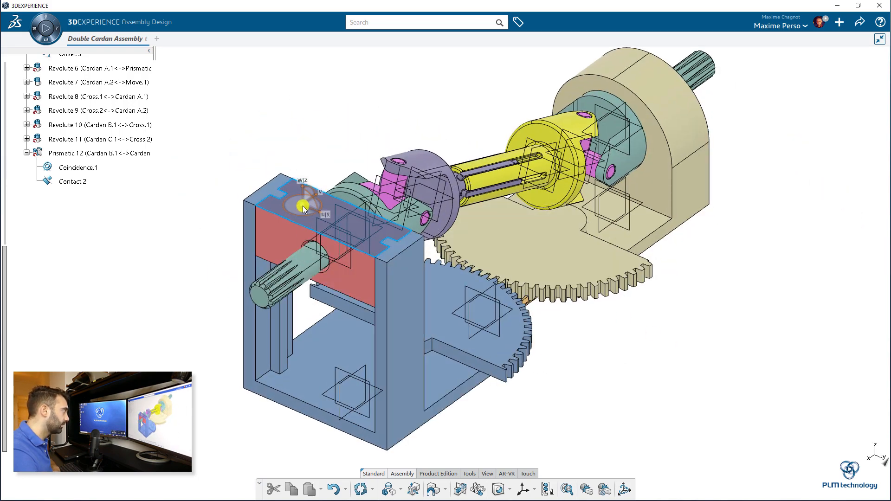
drag(302, 204, 261, 296)
click(301, 277)
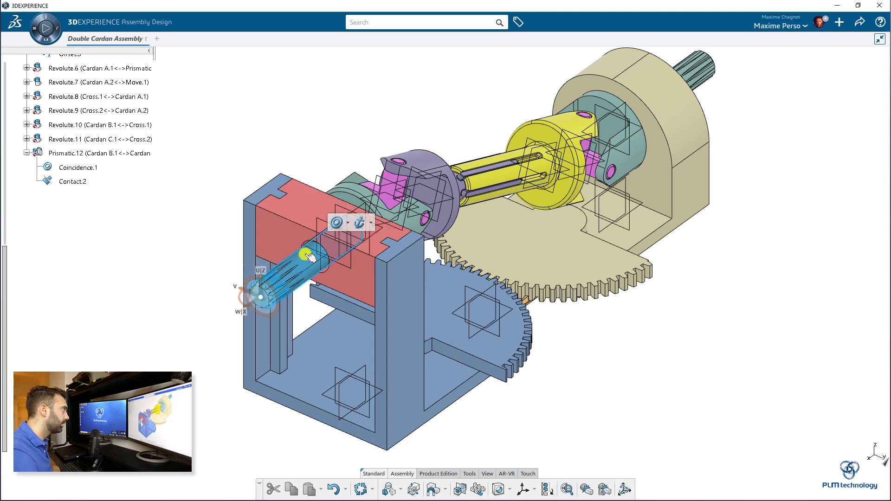
middle_drag(284, 275, 364, 266)
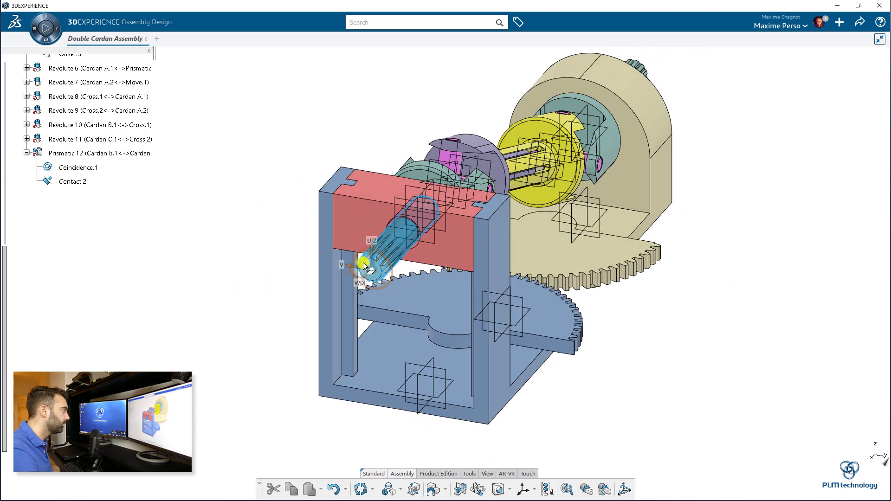
mouse_move(383, 256)
mouse_down()
mouse_move(374, 243)
mouse_move(387, 255)
mouse_up()
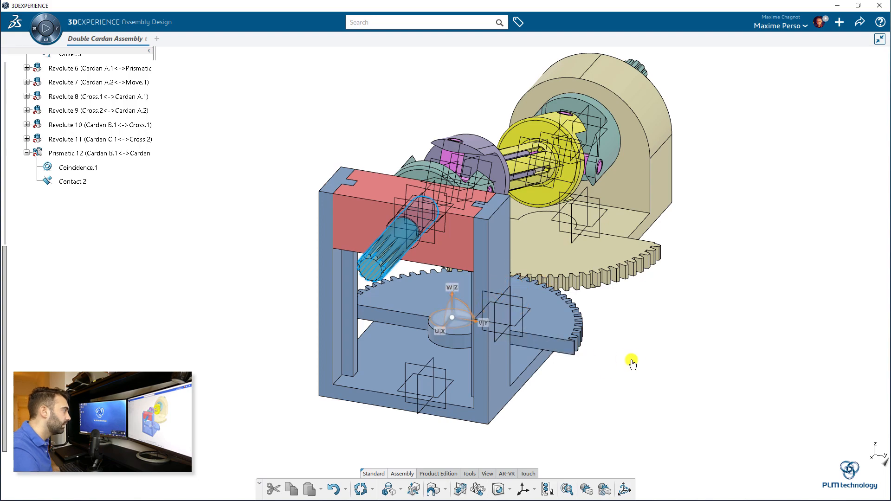
- Swing the Move part around the Fix gear and back to test the mechanism, and update the assembly to reset the positions
middle_drag(632, 365, 607, 275)
click(604, 259)
middle_drag(628, 312, 472, 322)
middle_drag(531, 305, 437, 263)
drag(431, 258, 357, 331)
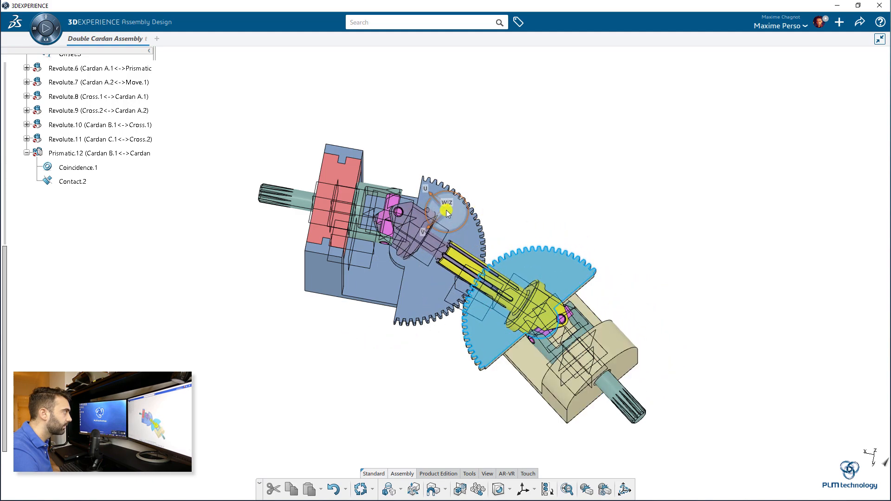
drag(446, 212, 545, 203)
click(562, 196)
middle_drag(370, 352, 569, 335)
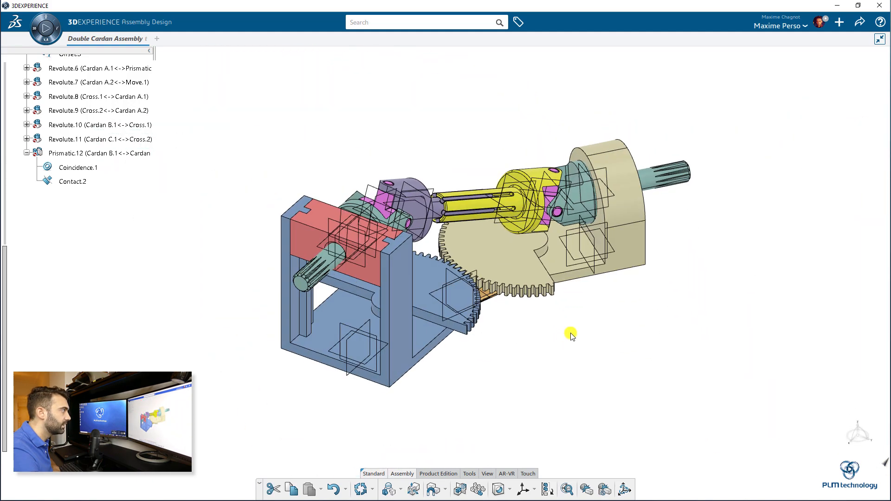
click(362, 491)
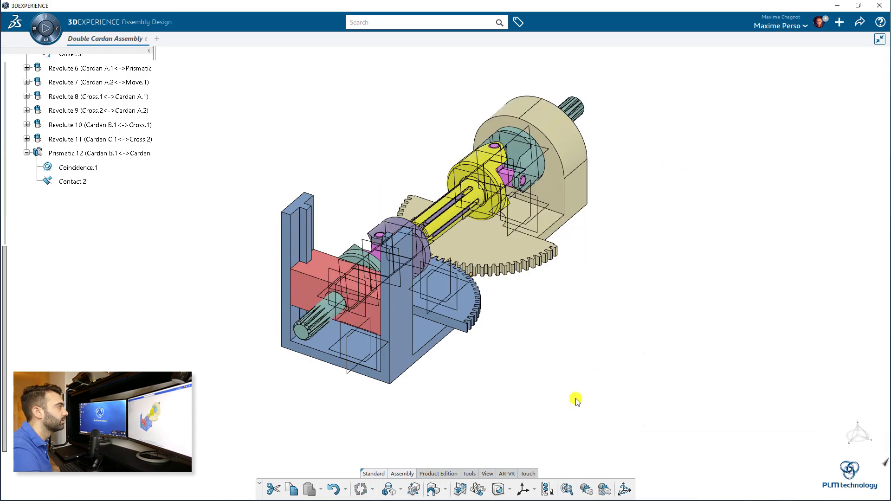
- Start an engineering connection between the zx planes of the prismatic block and Cardan A.1, enriching the existing Revolute.6 connection
middle_drag(575, 398, 364, 416)
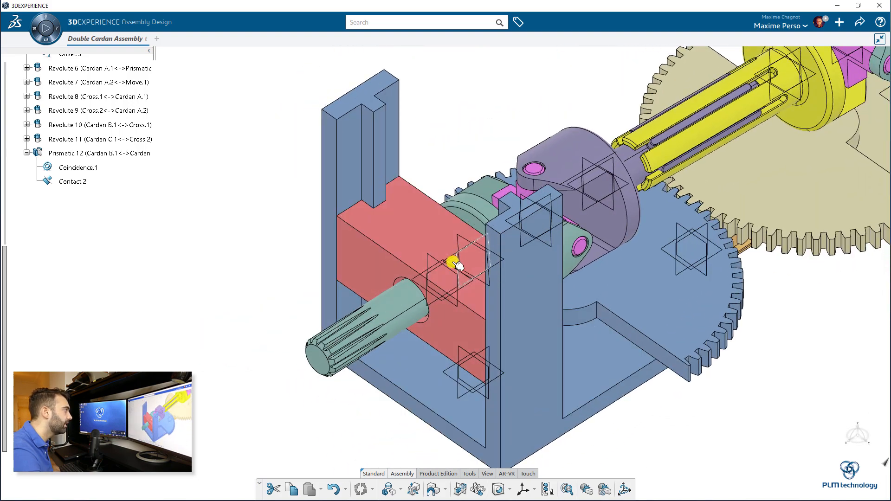
click(389, 486)
scroll(422, 378, up, 5)
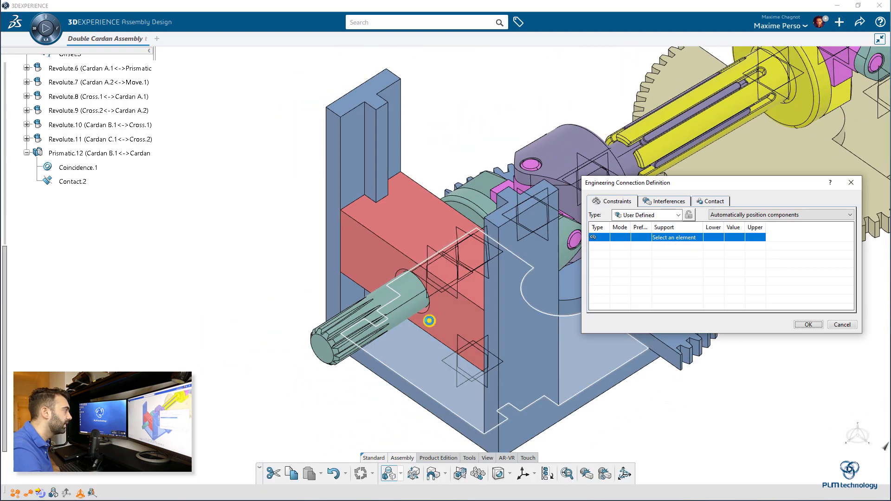
click(441, 284)
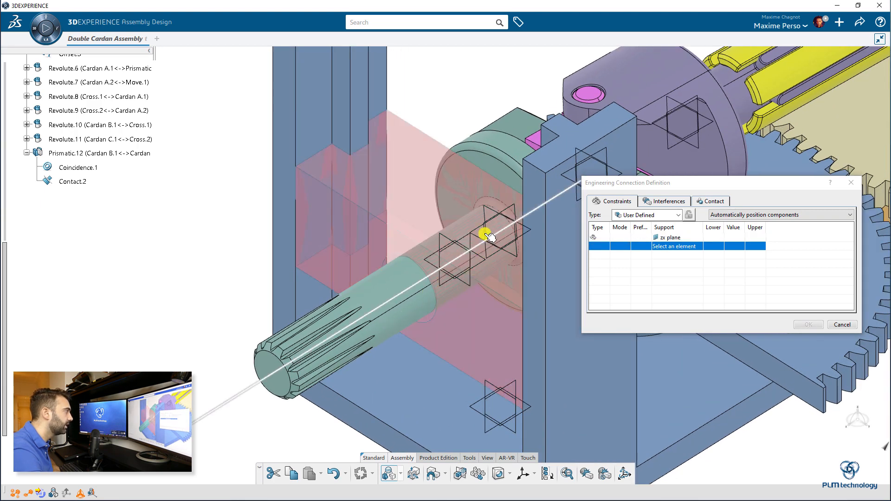
click(510, 210)
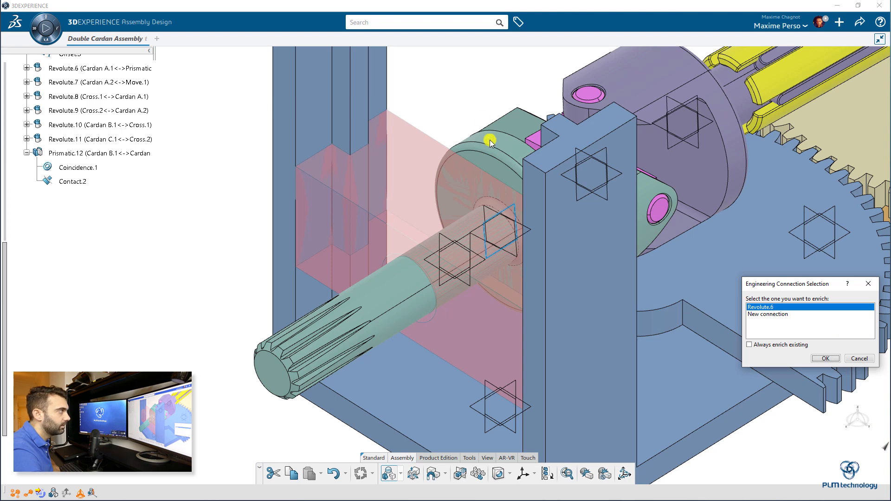
click(829, 360)
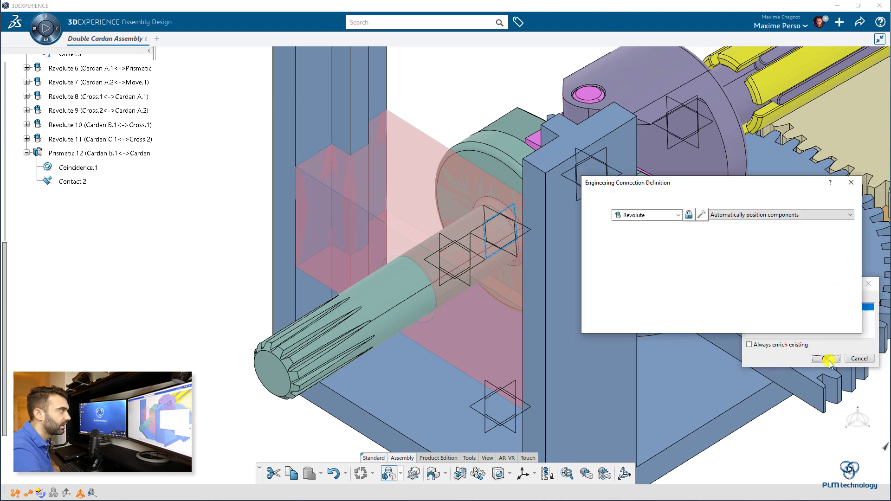
- Replace the new zx plane constraint of Revolute.6 with a 0deg angle constraint and unlock the connection type
click(618, 273)
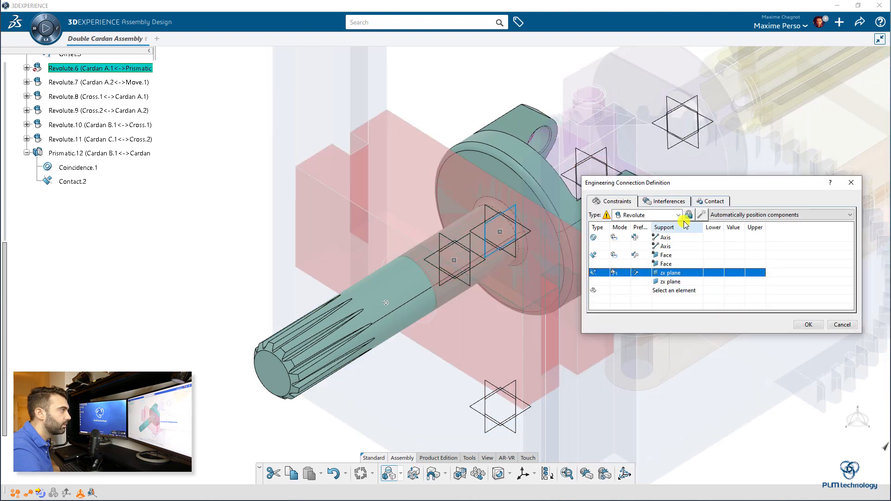
right_click(609, 275)
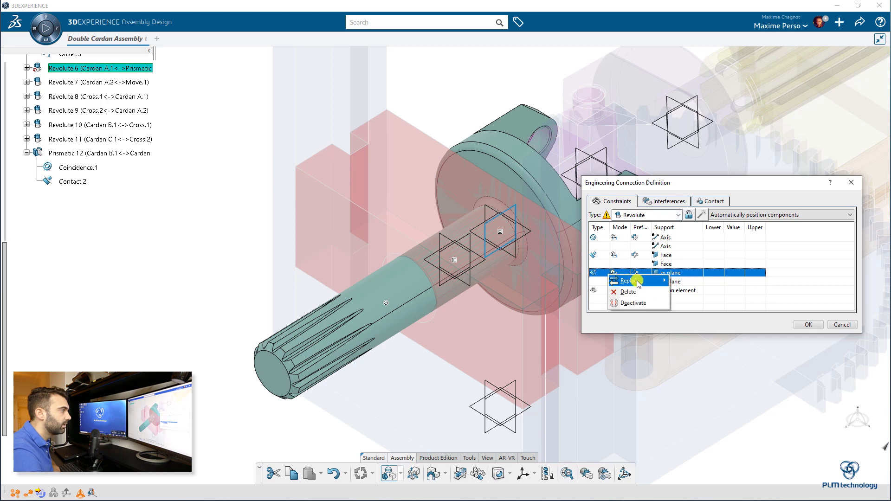
mouse_move(638, 282)
mouse_move(687, 312)
click(752, 312)
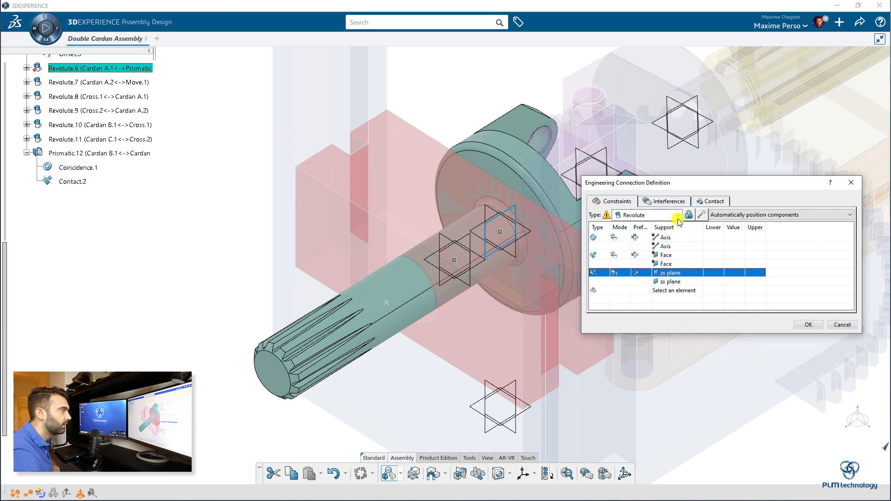
click(678, 218)
click(691, 217)
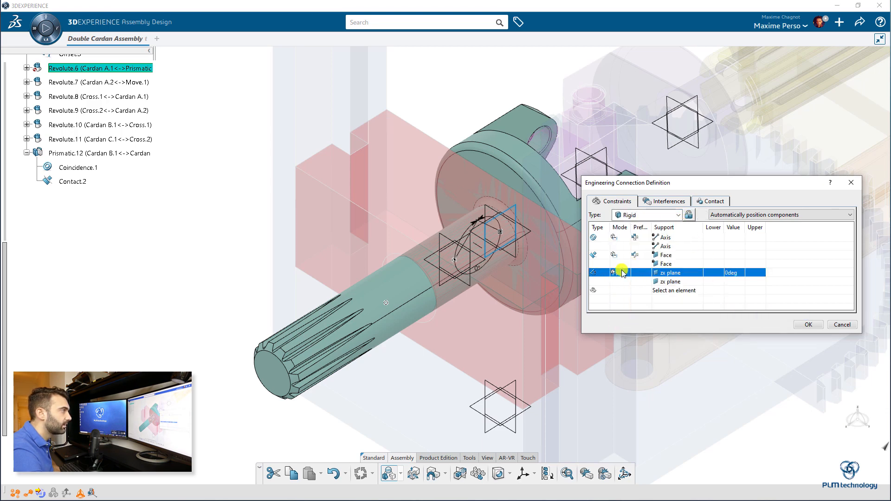
- Change the angle constraint's mode so the connection type is Revolute, confirm the definition and update the assembly
click(620, 275)
click(645, 300)
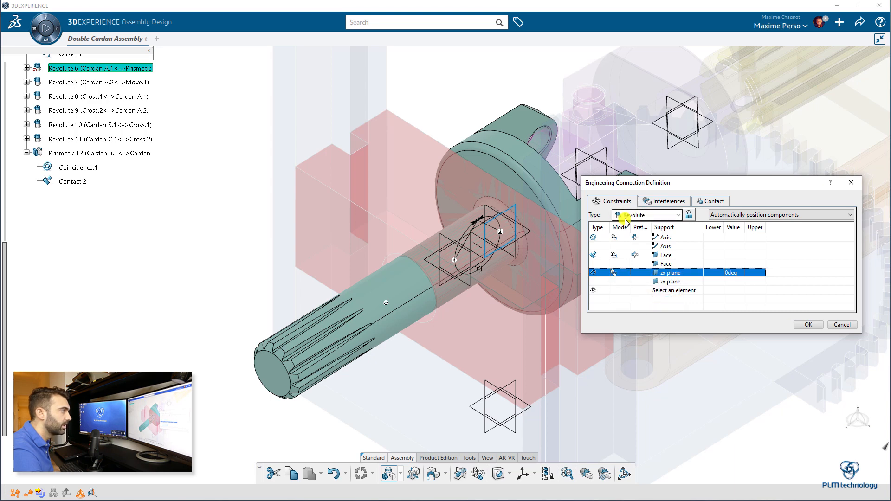
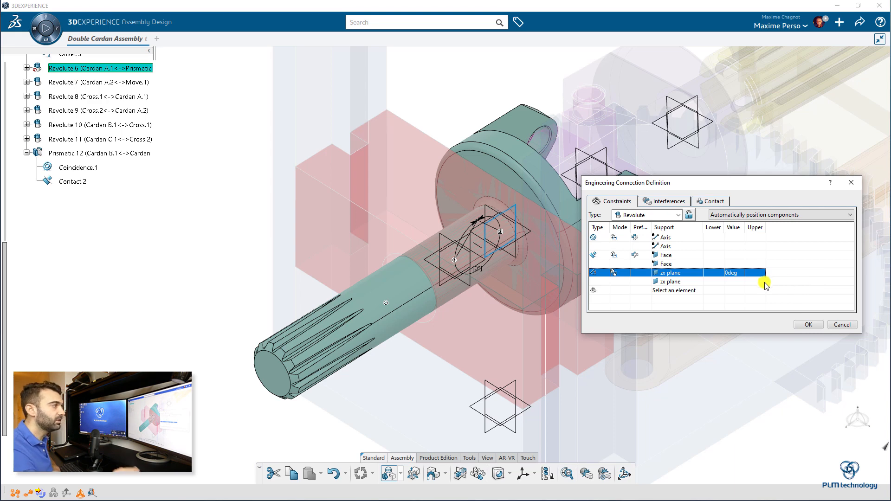
click(808, 325)
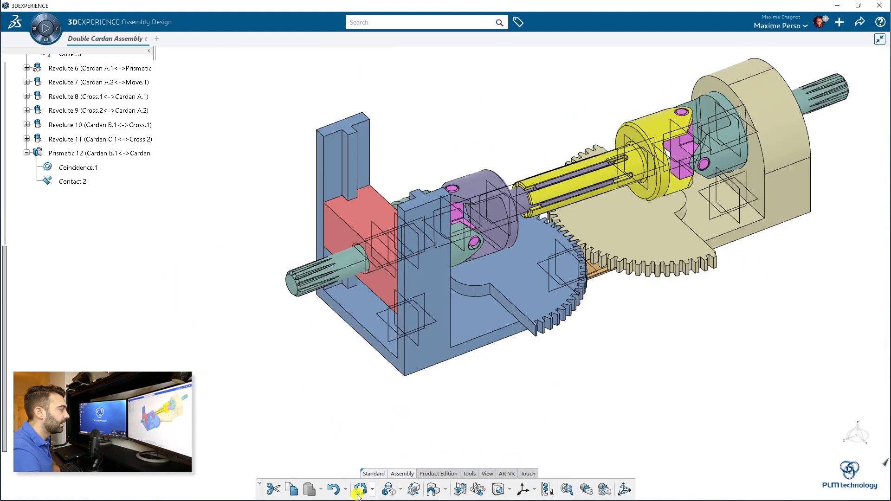
click(358, 494)
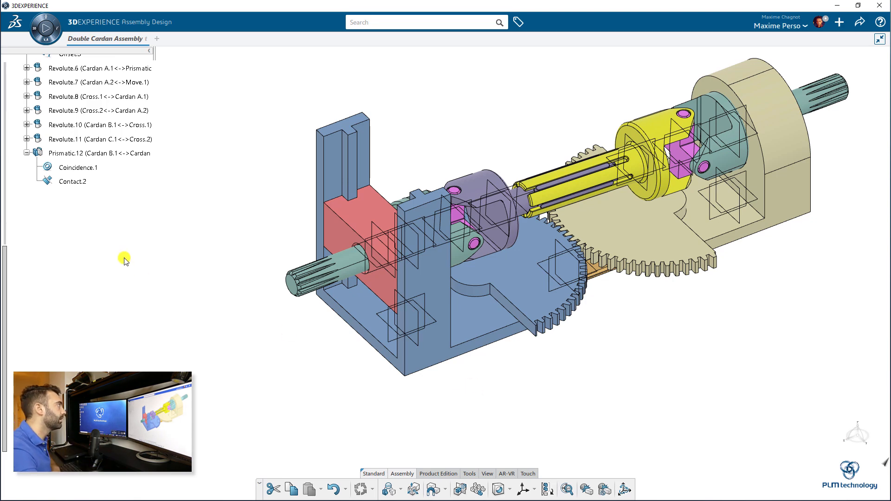
- Collapse Revolute.2, Revolute.3, Prismatic.5 and the whole Engineering Connections branch in the assembly tree
scroll(124, 260, up, 10)
click(27, 201)
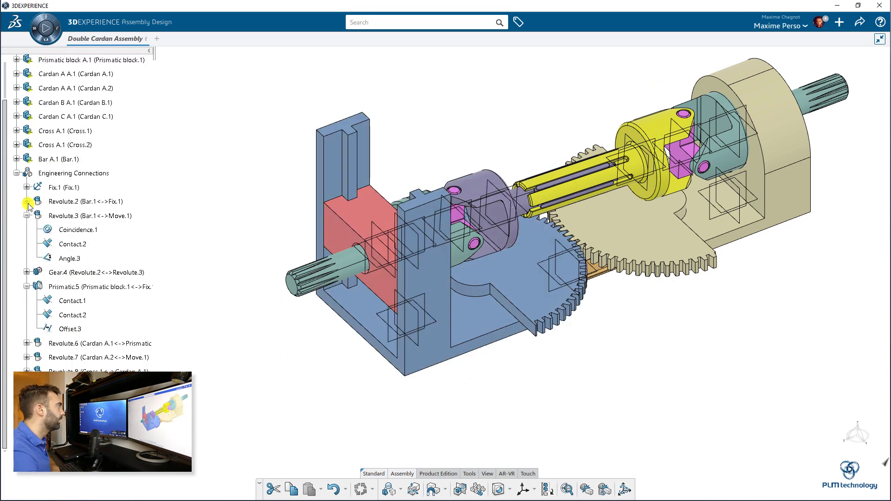
click(27, 215)
click(26, 245)
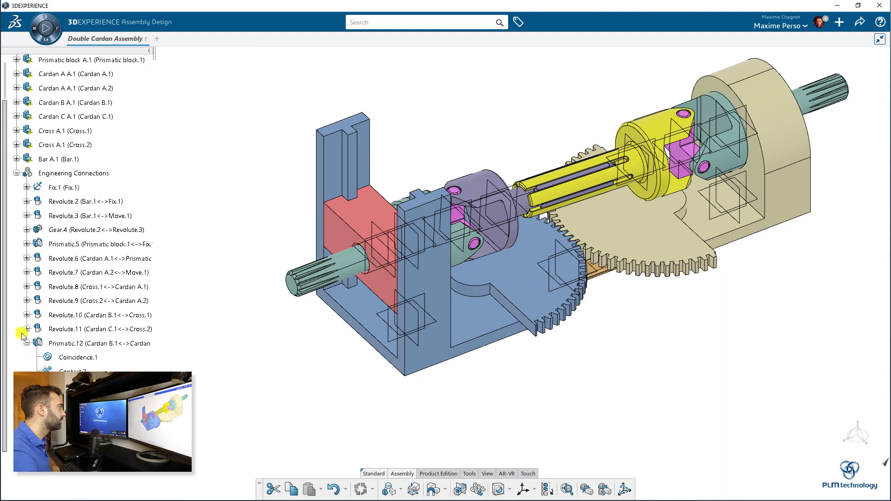
click(16, 173)
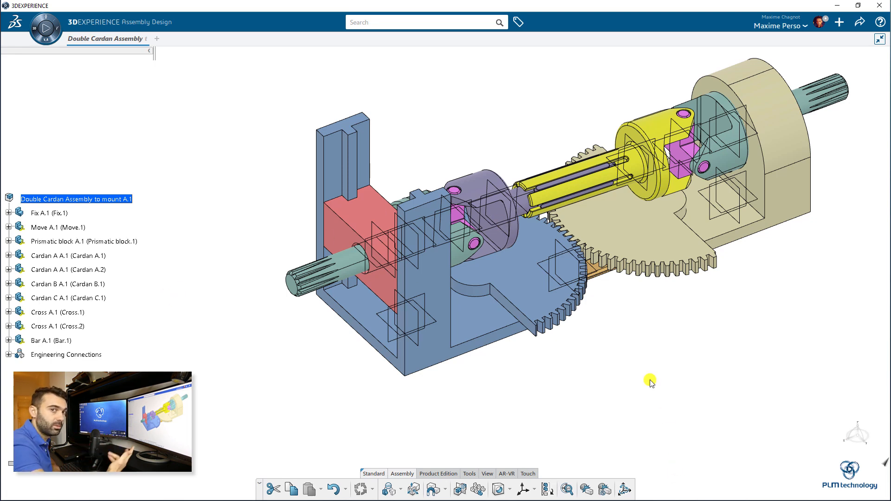
- Switch to the Mechanical Systems Design app and display its mechanical systems commands
middle_drag(569, 440, 449, 361)
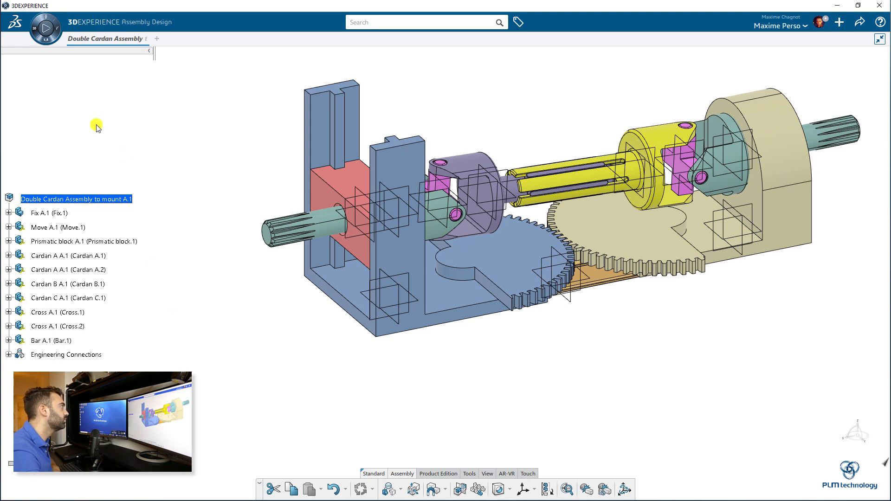
click(35, 33)
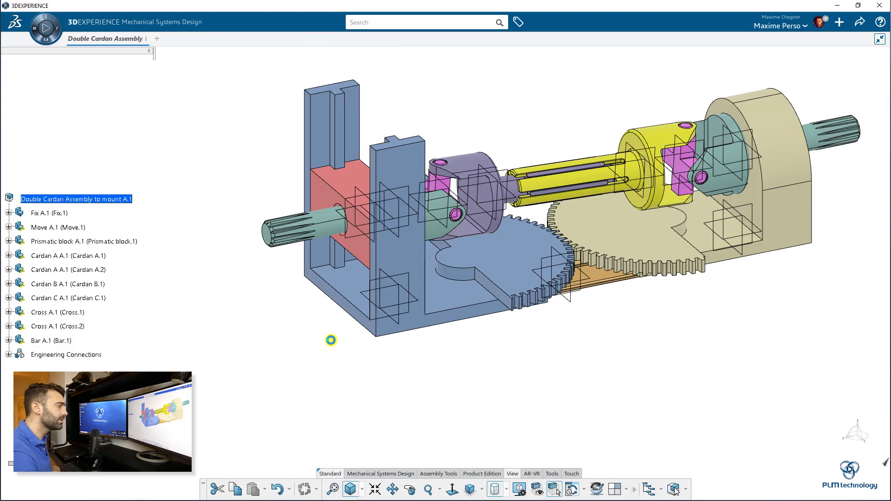
click(388, 475)
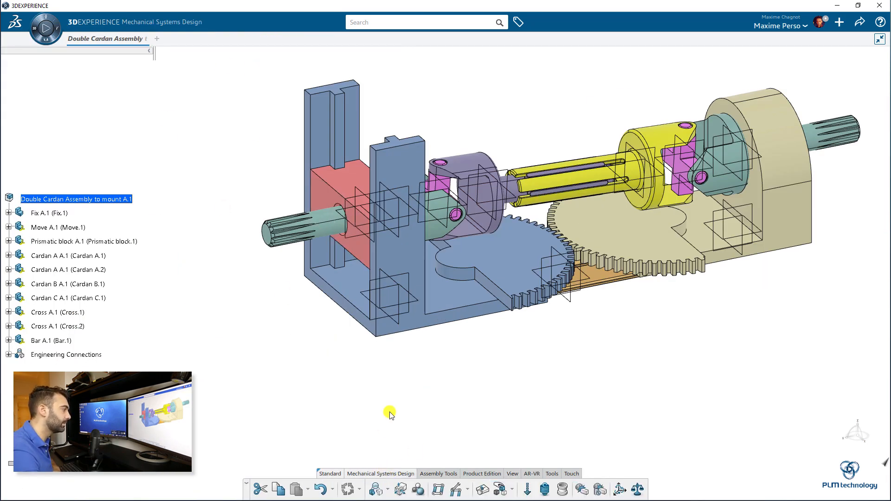
- Create a mechanism representation titled "Mechanism Double Cardan" in the double cardan assembly
click(436, 491)
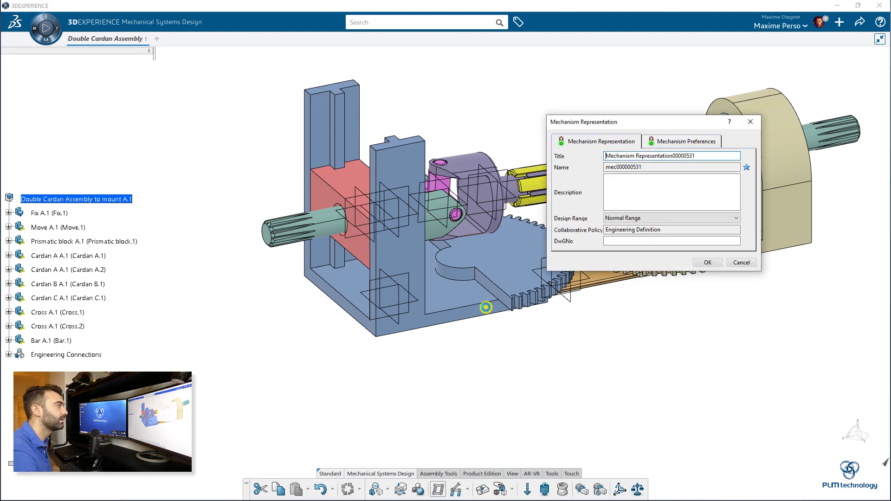
drag(611, 123, 628, 165)
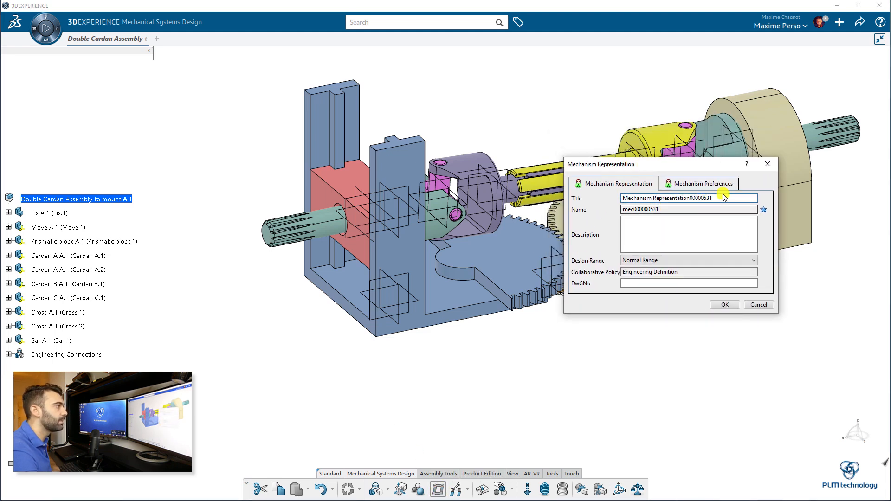
drag(722, 198, 653, 200)
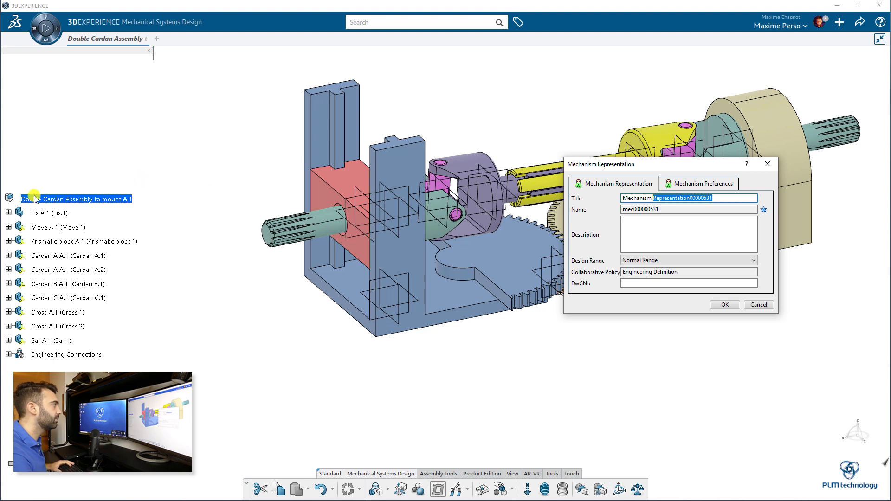
text(Double Cardan)
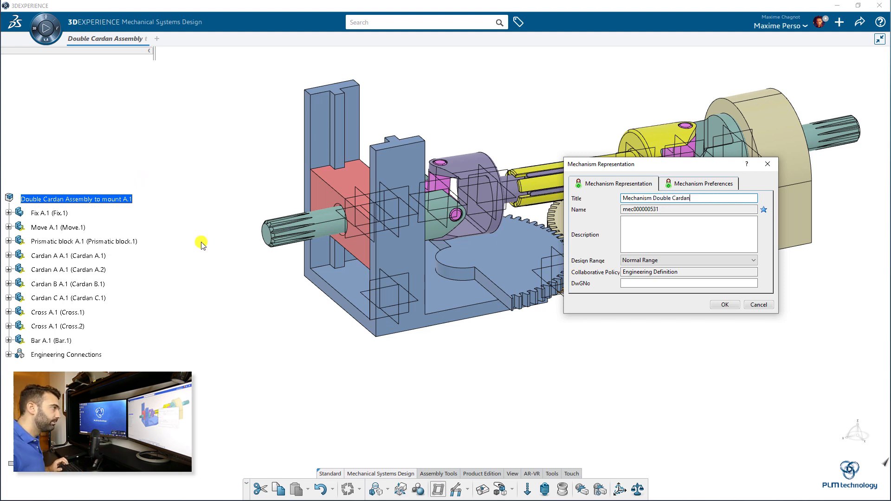
key(Return)
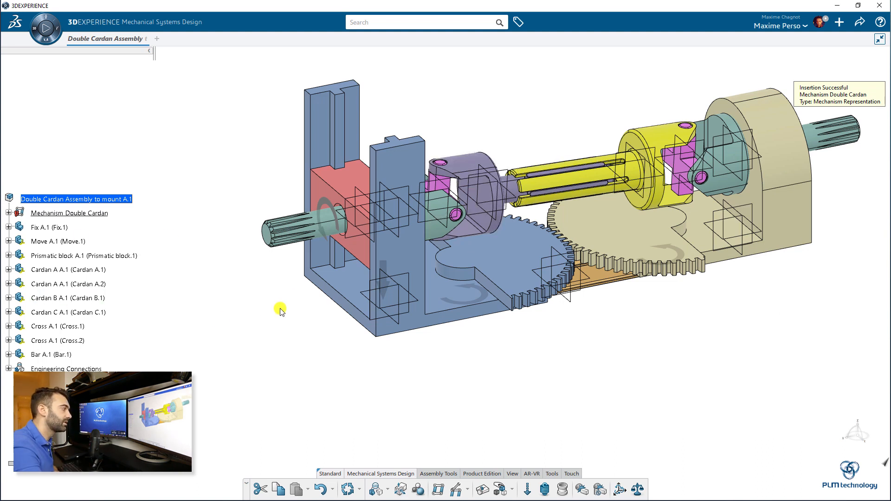
- Open the Mechanism Manager, check the mechanism's status and set its computation status to Automatic
click(455, 490)
drag(739, 111, 735, 110)
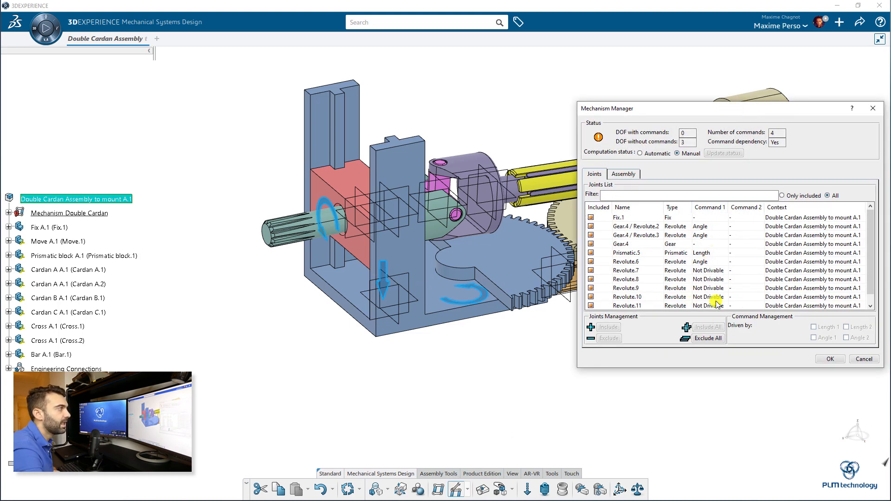
mouse_move(600, 138)
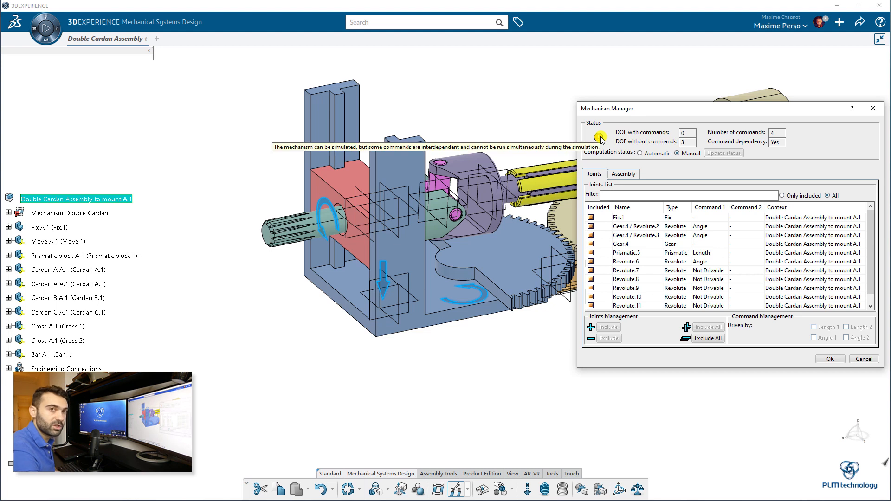
click(641, 154)
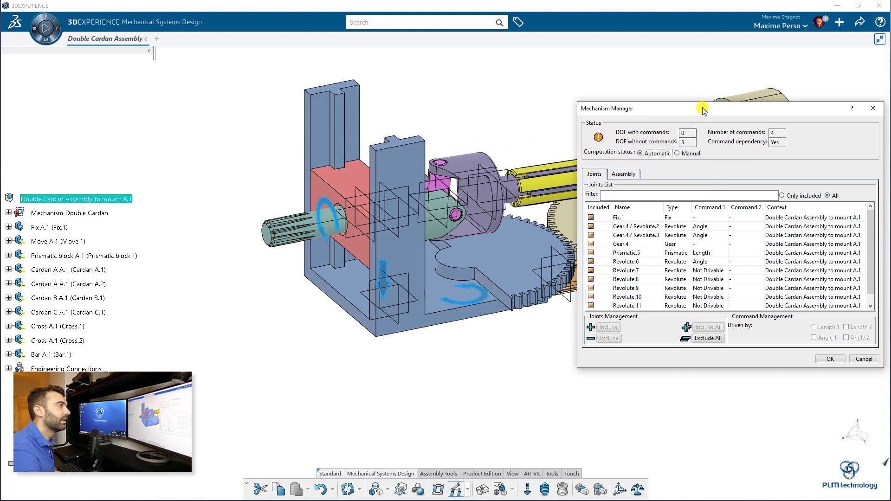
drag(703, 110, 683, 125)
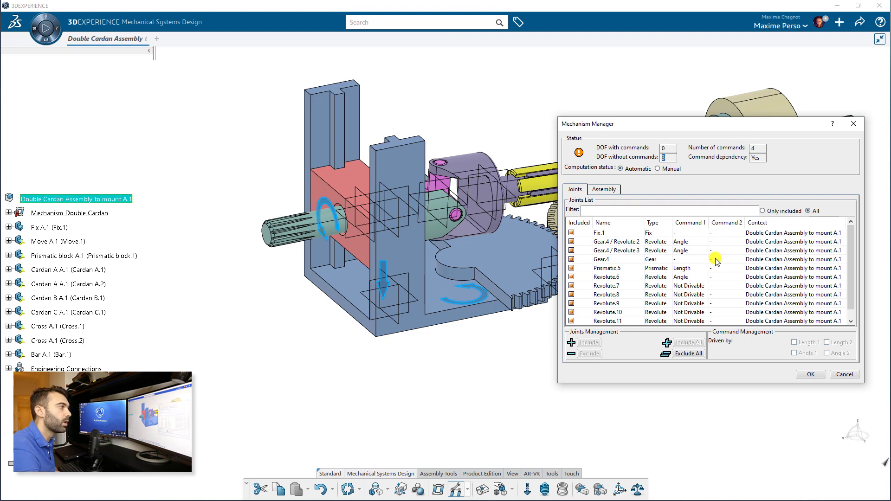
- Remove the Angle 1 command from the Gear.4 / Revolute.3 joint and confirm the mechanism settings
drag(754, 124, 751, 248)
middle_drag(669, 199, 555, 203)
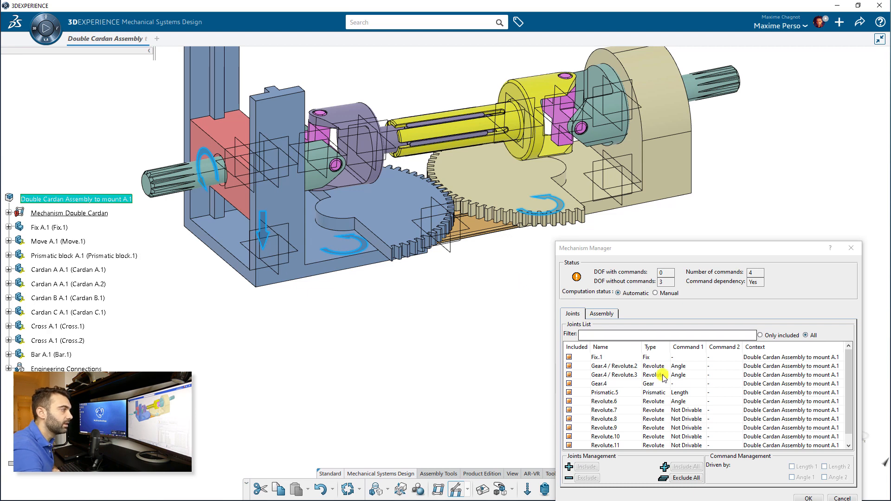
click(687, 375)
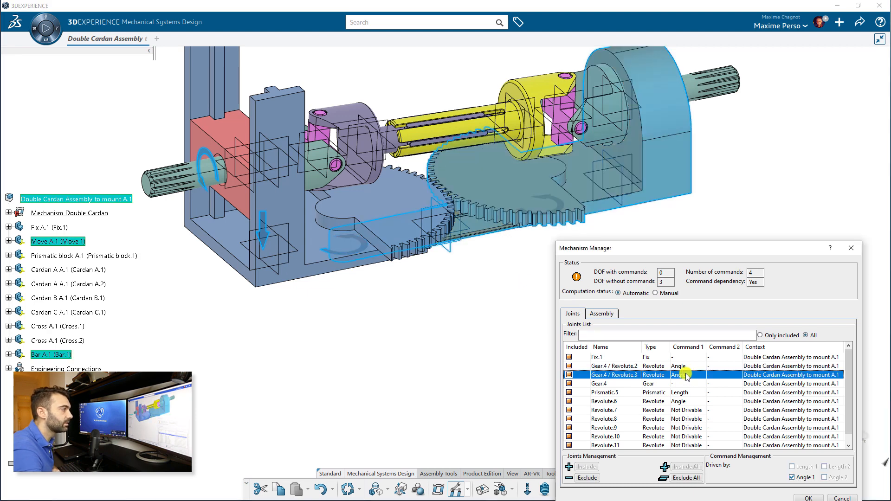
click(798, 479)
drag(764, 251, 778, 136)
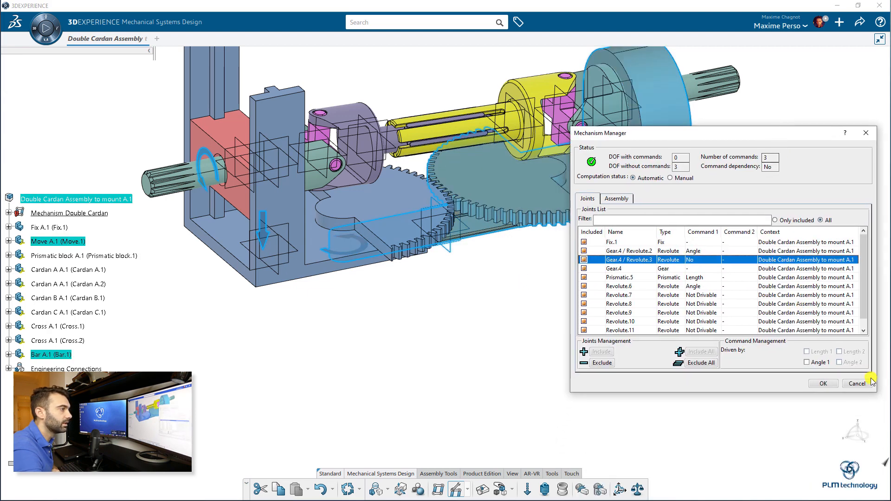
click(834, 386)
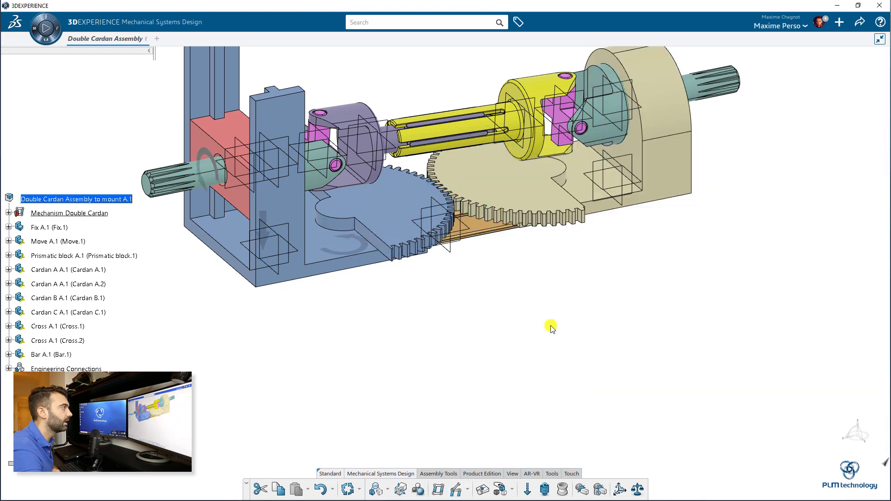
- Update the assembly and expand Mechanism Double Cardan and its Commands branch in the tree
click(348, 490)
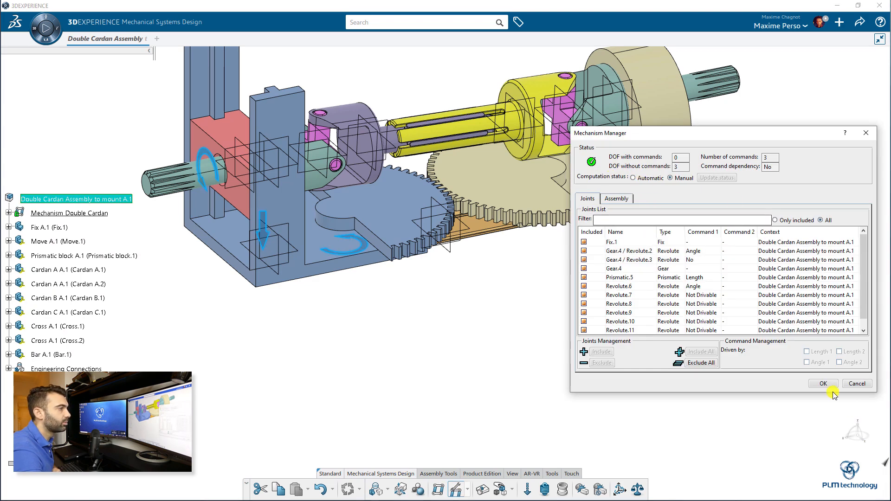
middle_drag(485, 391, 532, 398)
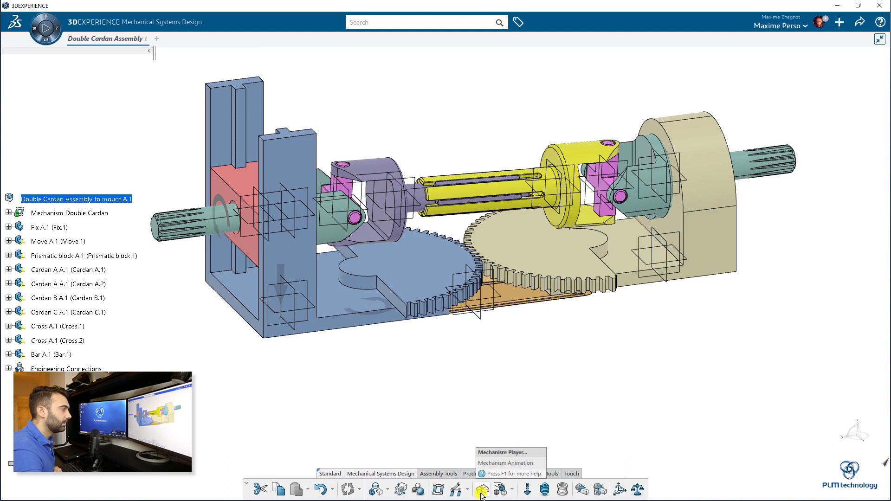
click(9, 213)
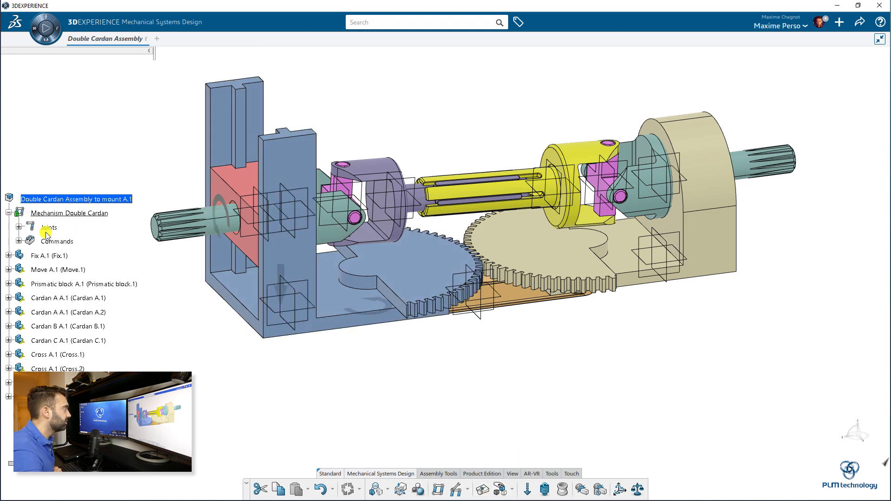
click(19, 241)
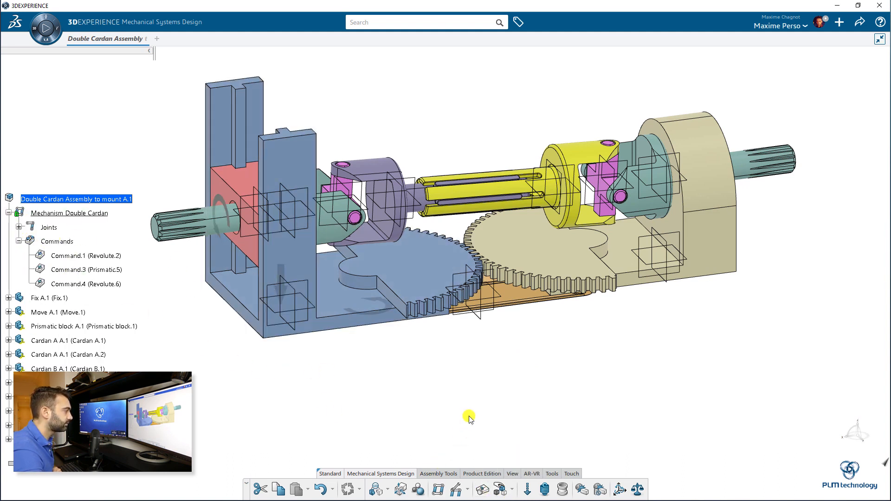
- Test the mechanism in the Mechanism Player, driving Command.1 to 163deg, Command.3 to 48mm and Command.4 to 23deg, and close the player
click(483, 491)
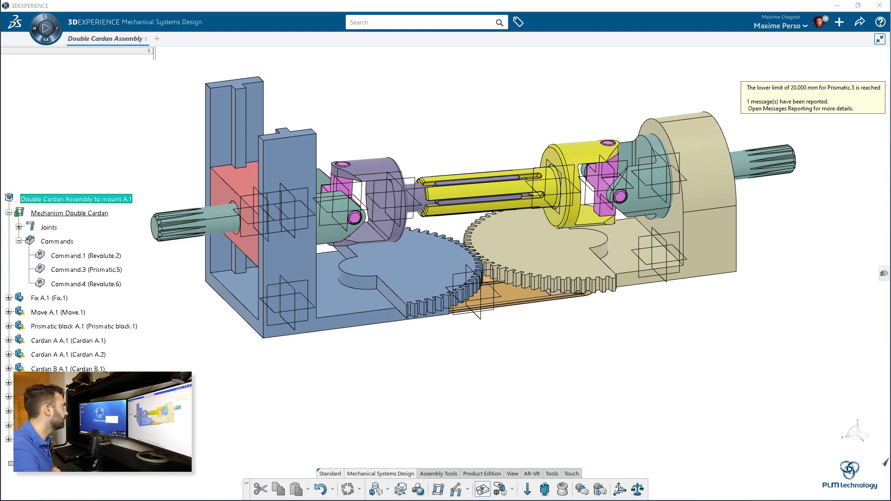
drag(414, 293, 673, 309)
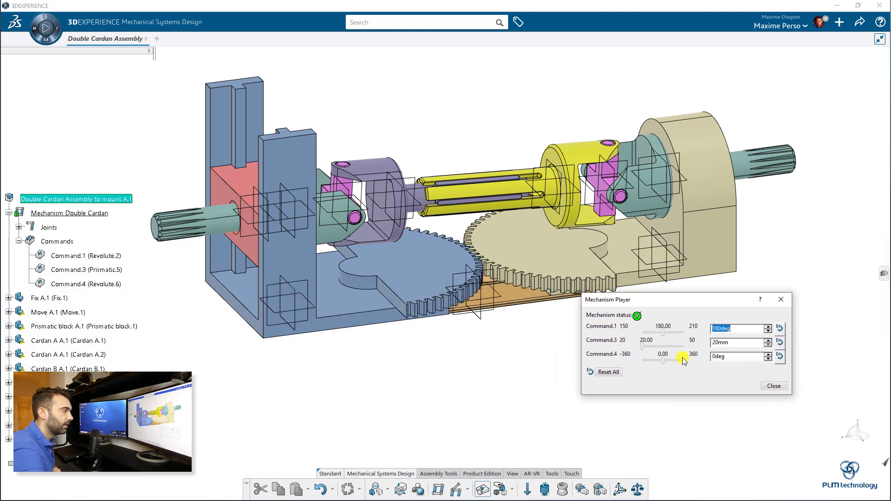
mouse_move(768, 344)
mouse_down()
mouse_move(768, 355)
mouse_move(769, 331)
mouse_up()
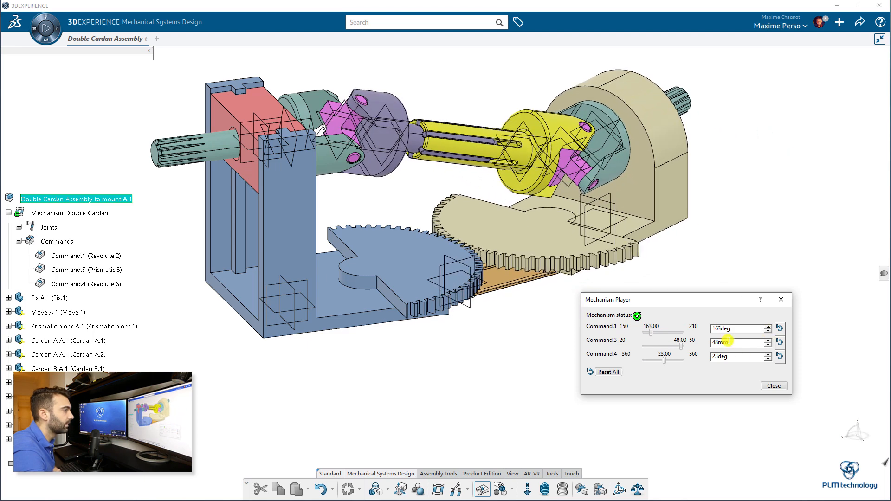
click(772, 387)
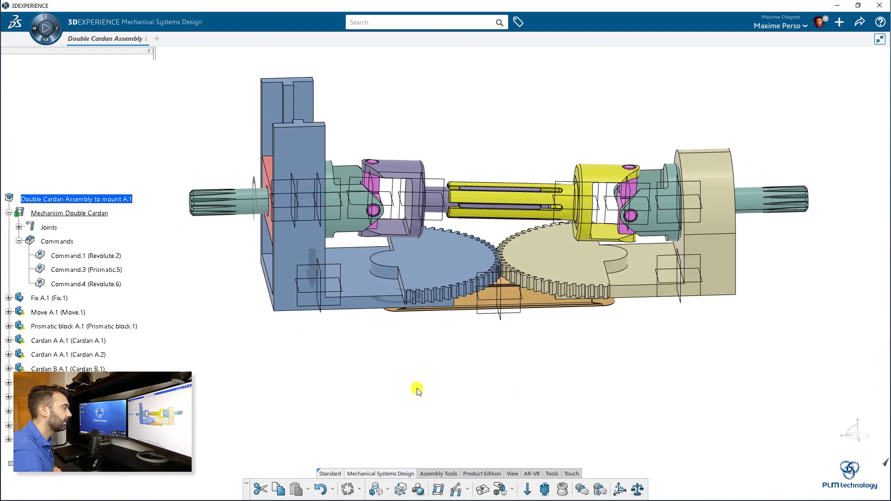
- Apply a customized view mode with shading, half visible smooth edges and no wires, axes or points
middle_drag(418, 389, 479, 405)
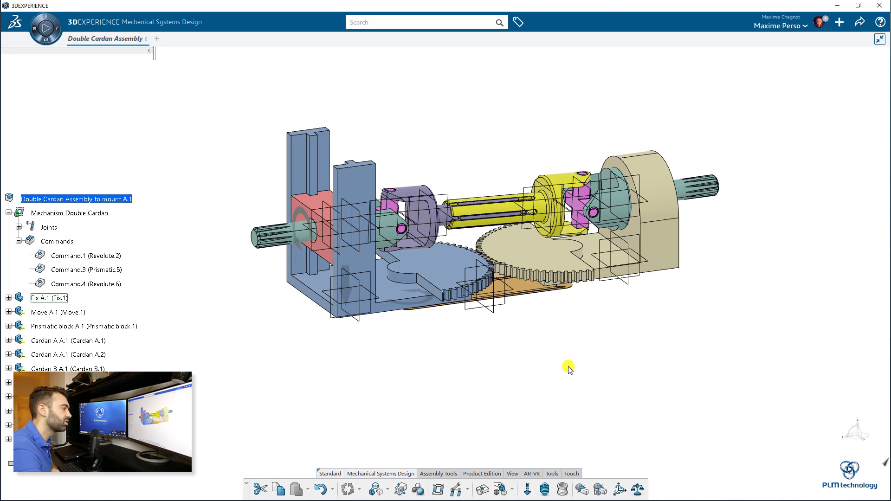
click(512, 474)
click(506, 489)
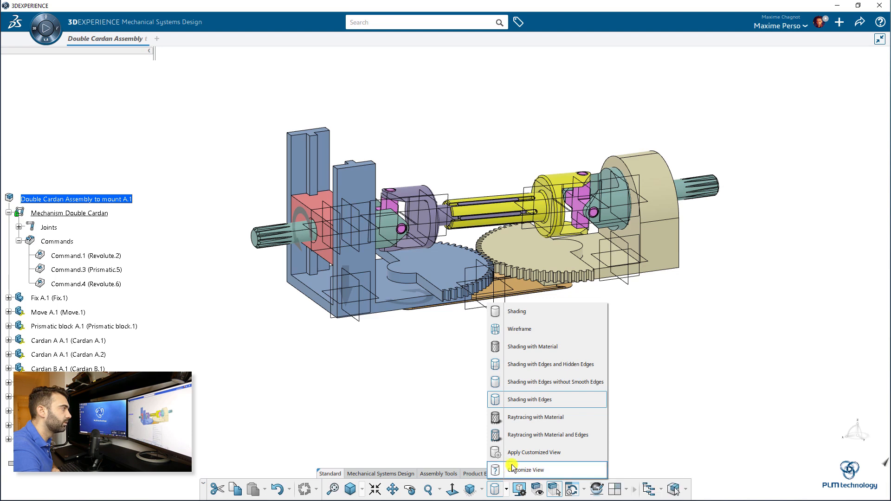
click(511, 474)
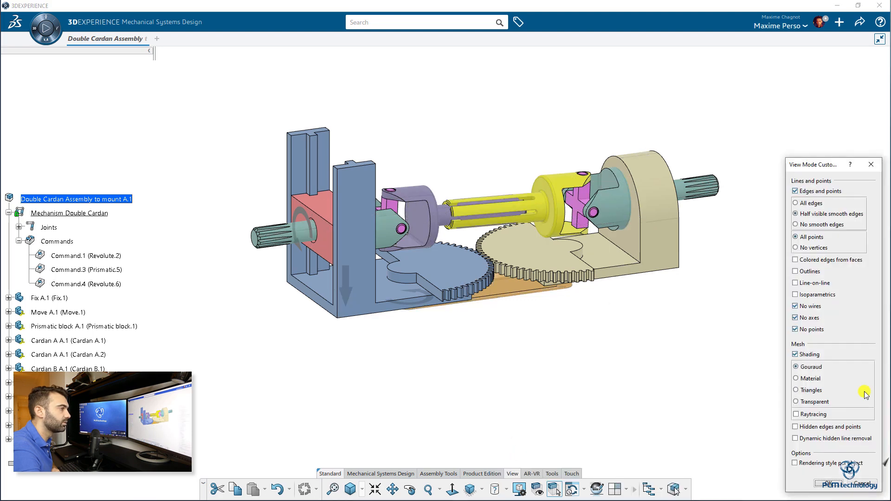
click(833, 485)
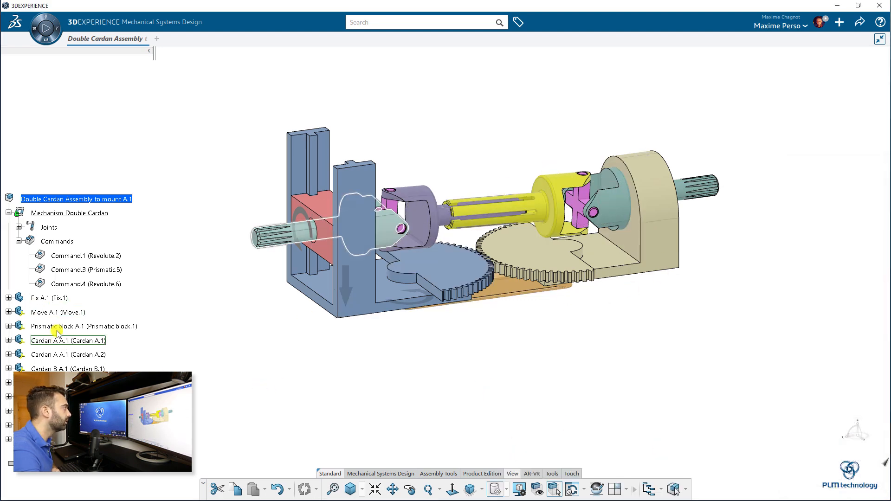
- Save the double cardan assembly together with its mechanism
scroll(61, 327, down, 5)
scroll(172, 333, up, 2)
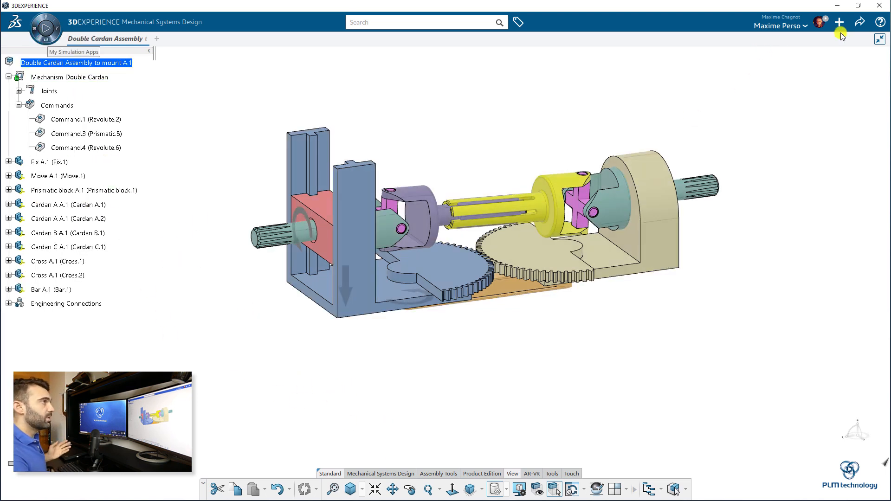
click(859, 22)
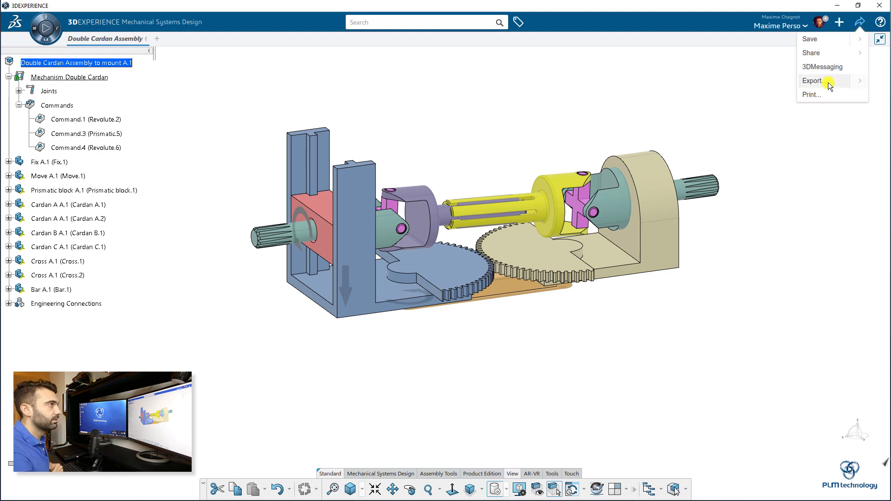
click(838, 40)
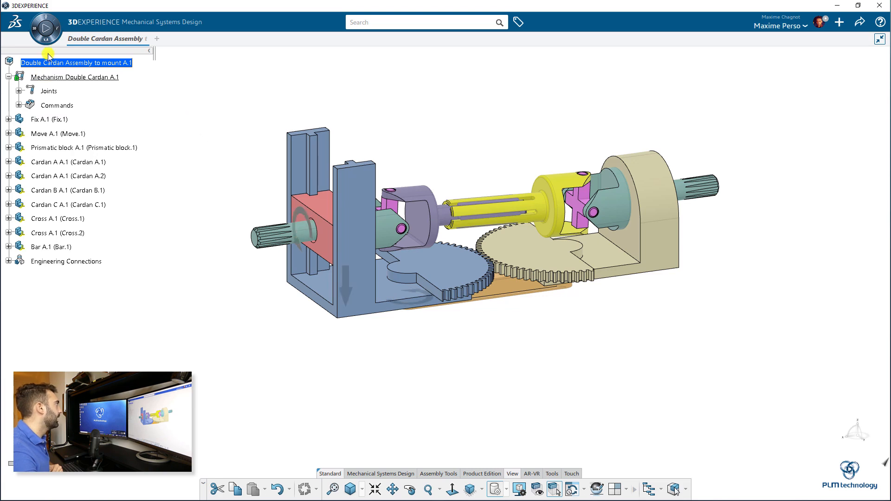
- Search the apps for "mec" and switch to the Mechanical Systems Experience app
click(45, 30)
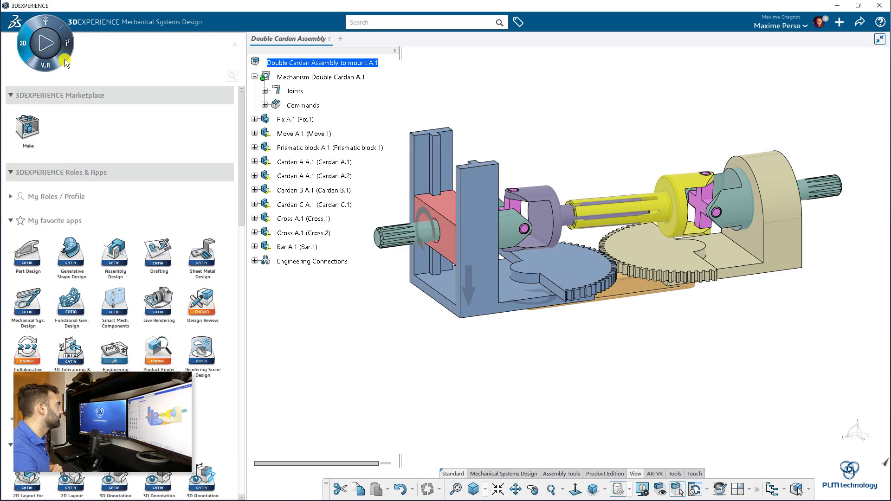
click(238, 76)
text(mec)
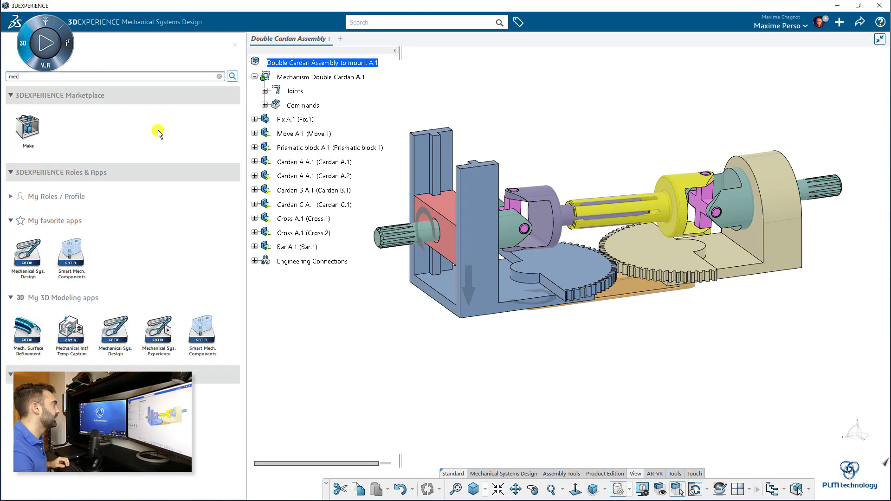
mouse_move(26, 251)
mouse_down()
mouse_move(153, 262)
mouse_move(24, 250)
mouse_up()
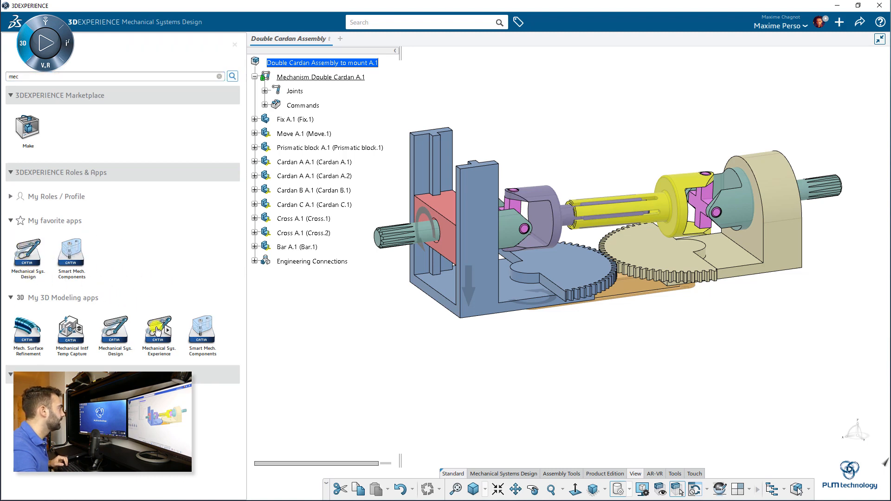
click(158, 331)
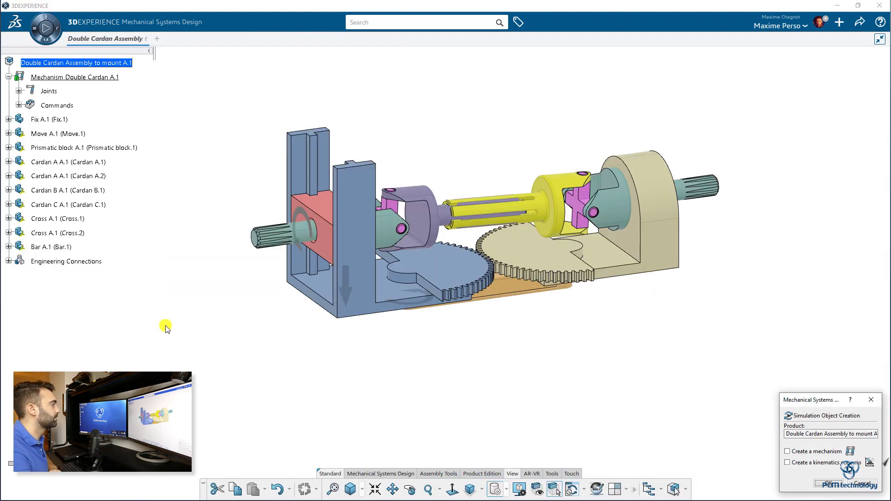
- Create a kinematics simulation of the double cardan assembly with the title "Sim Double Cardan"
click(828, 485)
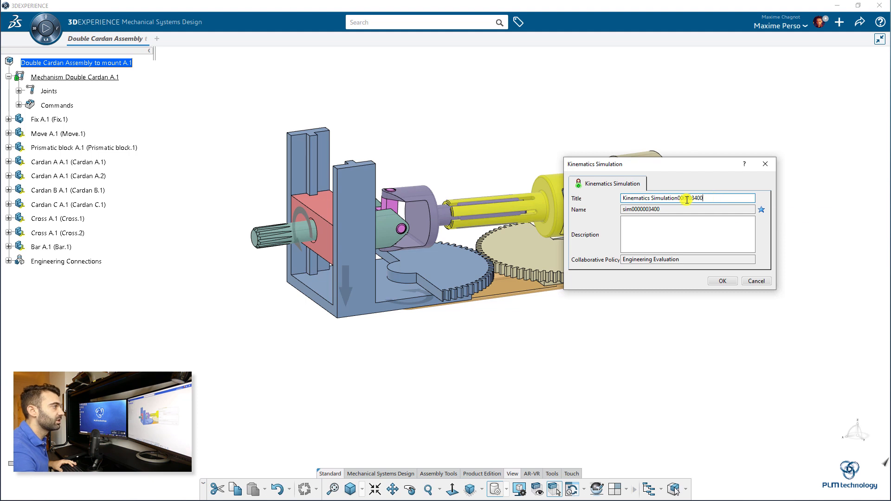
key(ctrl+a)
text(Sim)
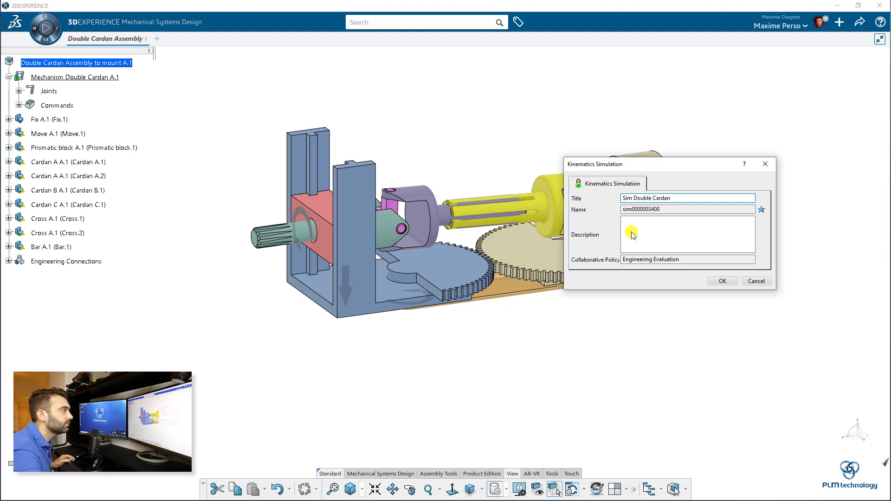
click(723, 281)
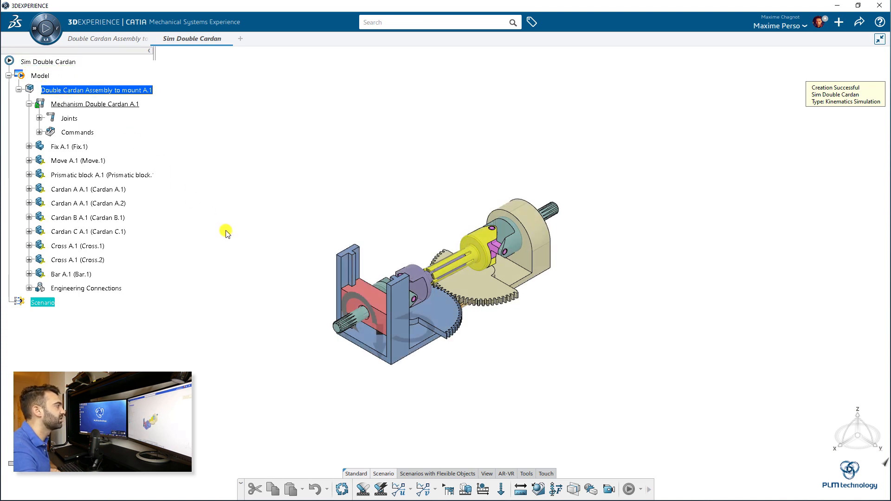
- Start a Velocity Motor Excitation in the scenario and name it "Motor"
scroll(267, 295, up, 5)
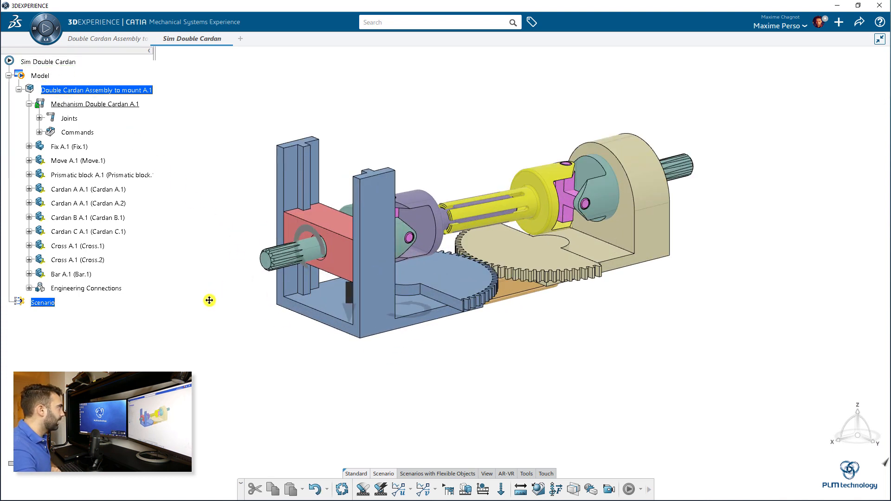
middle_drag(309, 347, 304, 351)
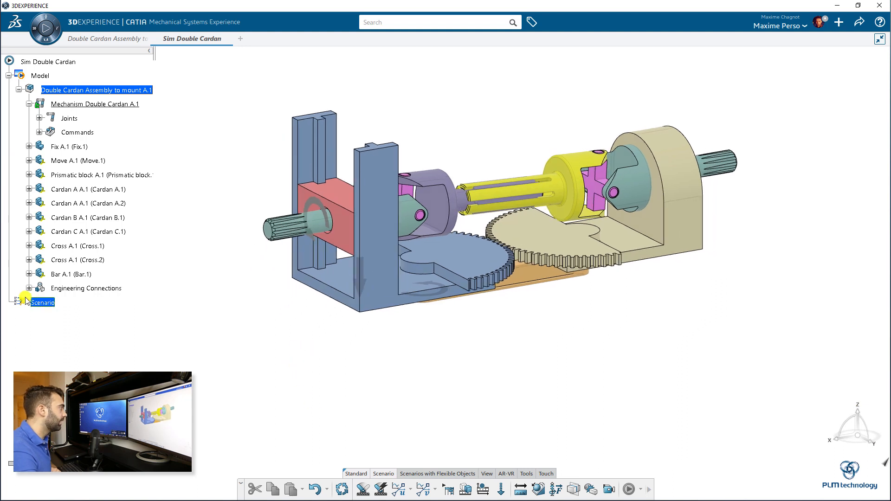
click(411, 491)
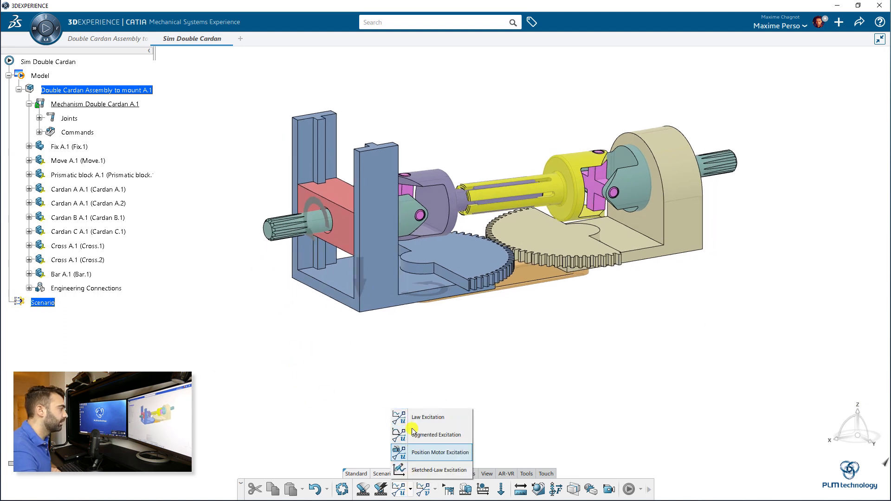
click(436, 490)
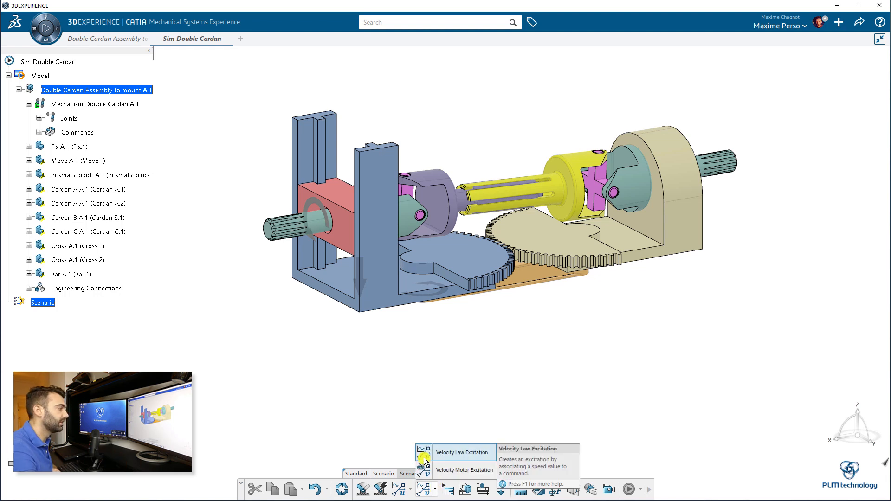
click(435, 490)
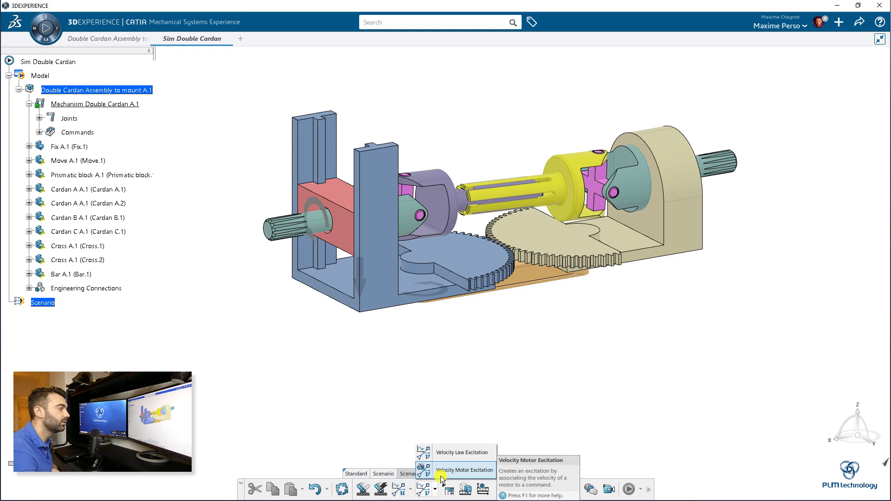
click(442, 470)
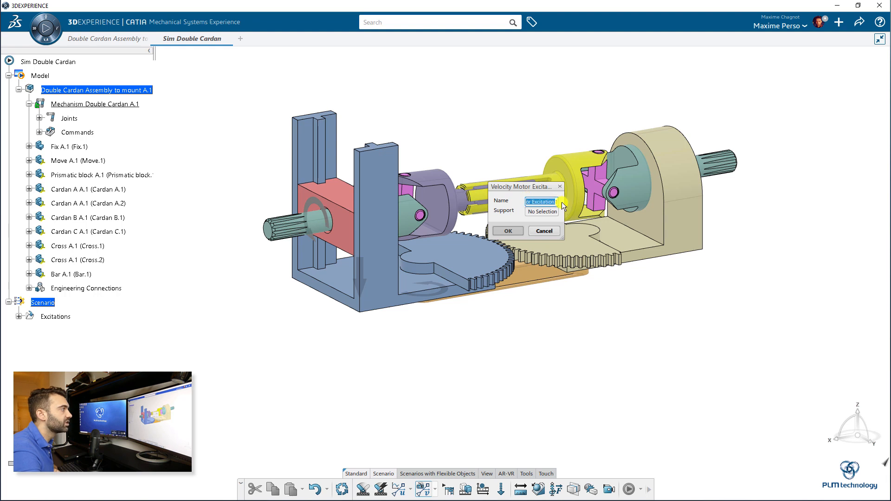
drag(564, 237, 650, 236)
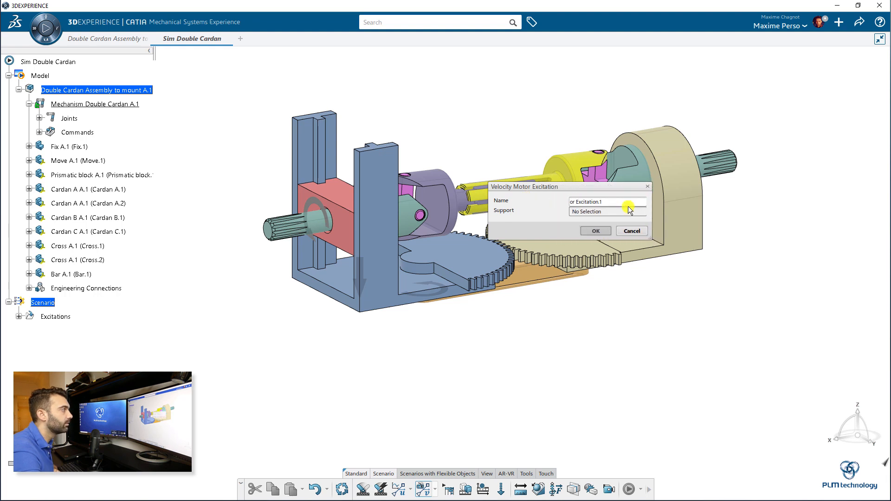
key(BackSpace)
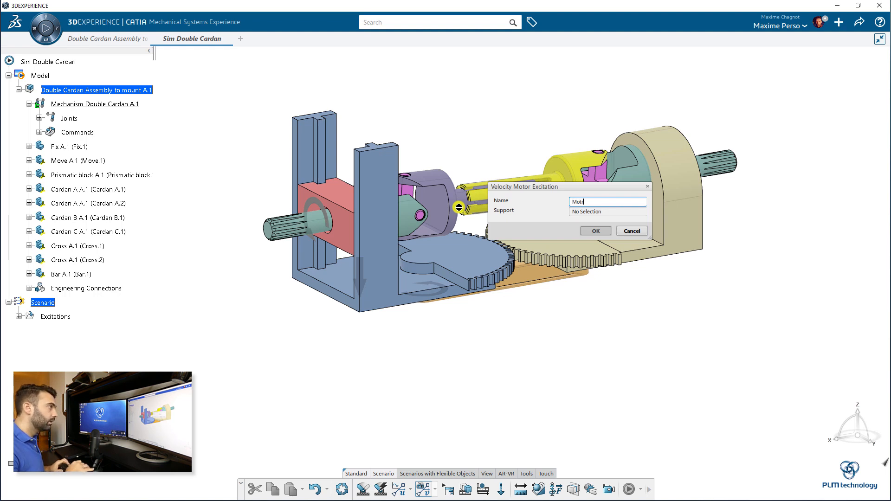
text(Motor)
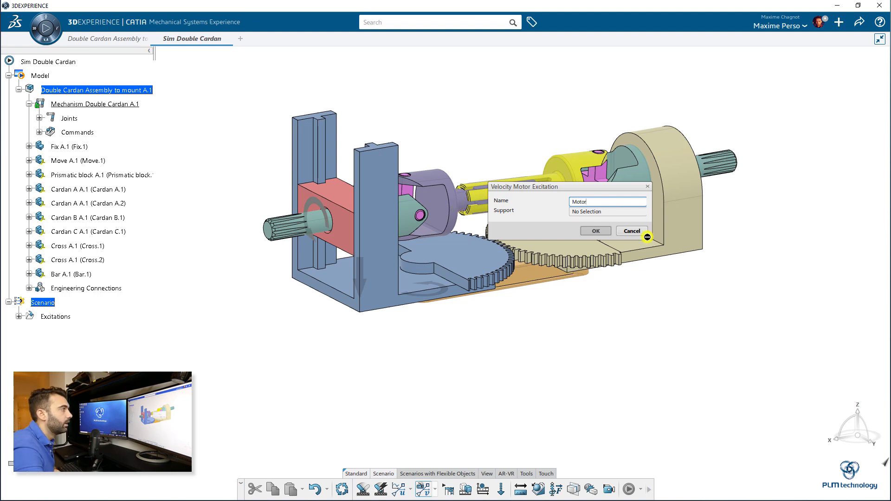
- Assign Command.4 (Revolute.6) as the support of the Motor excitation and set its constant velocity to 100
click(594, 211)
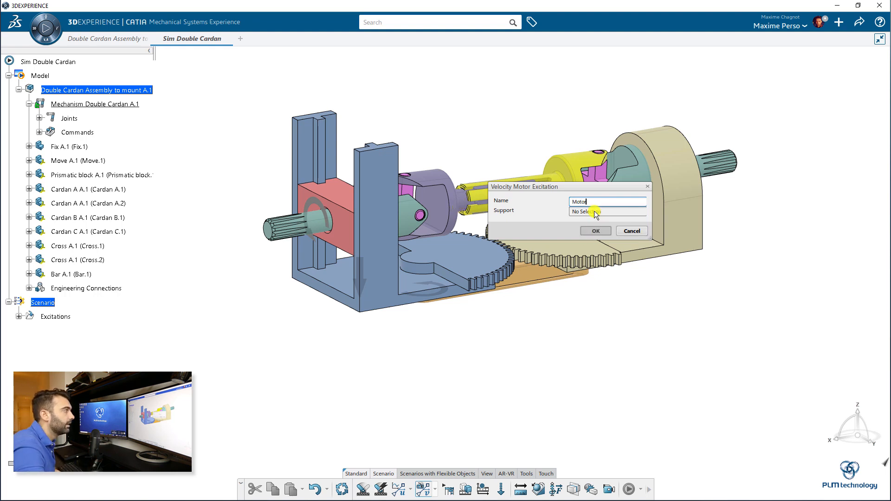
click(40, 132)
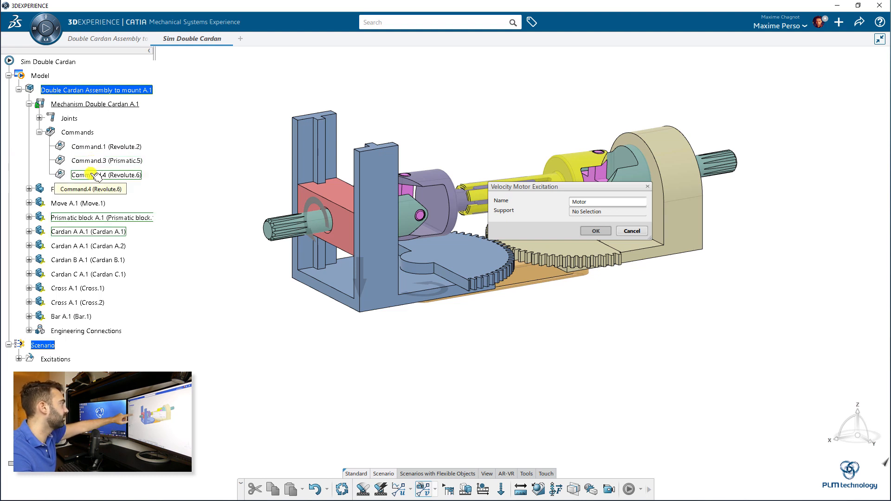
click(94, 176)
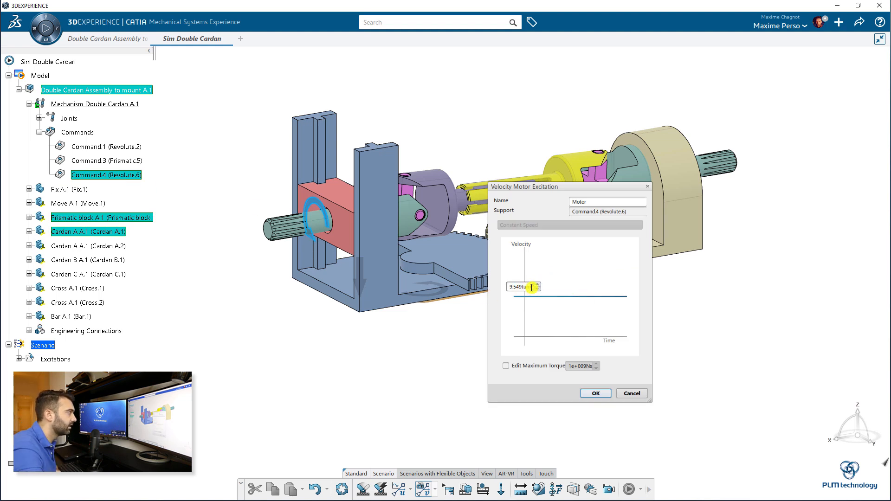
drag(532, 288, 507, 287)
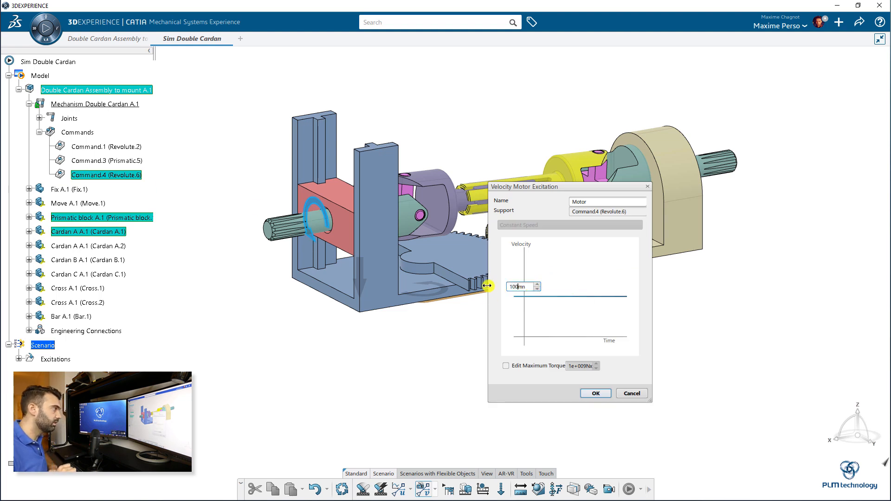
key(Delete)
key(Delete)
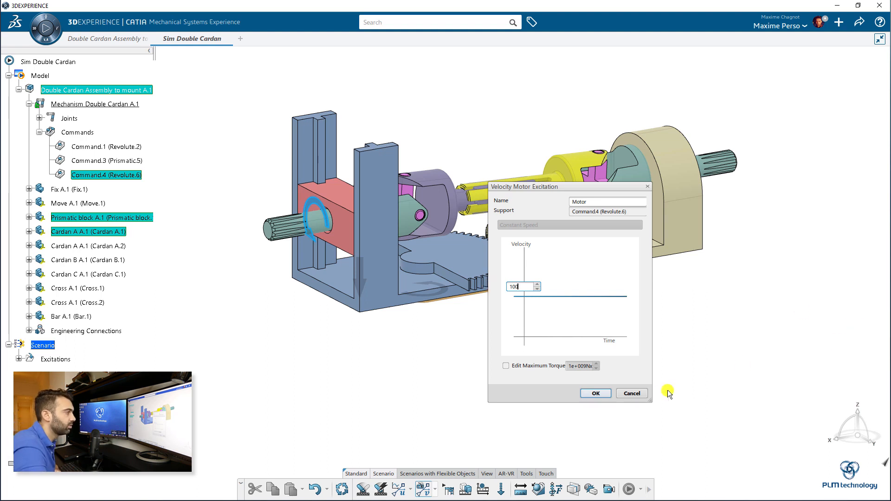
click(596, 393)
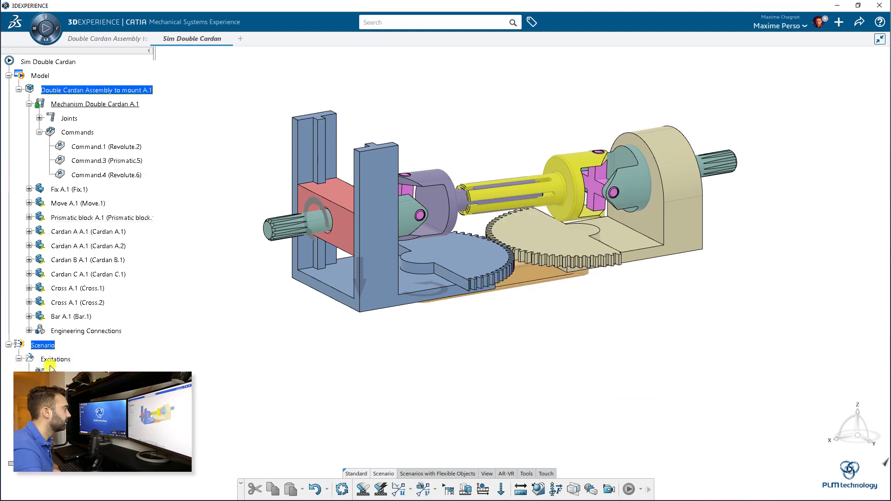
- Start a Position Motor Excitation named "Prismatic" with Command.3 (Prismatic.5) as its support
scroll(51, 367, down, 2)
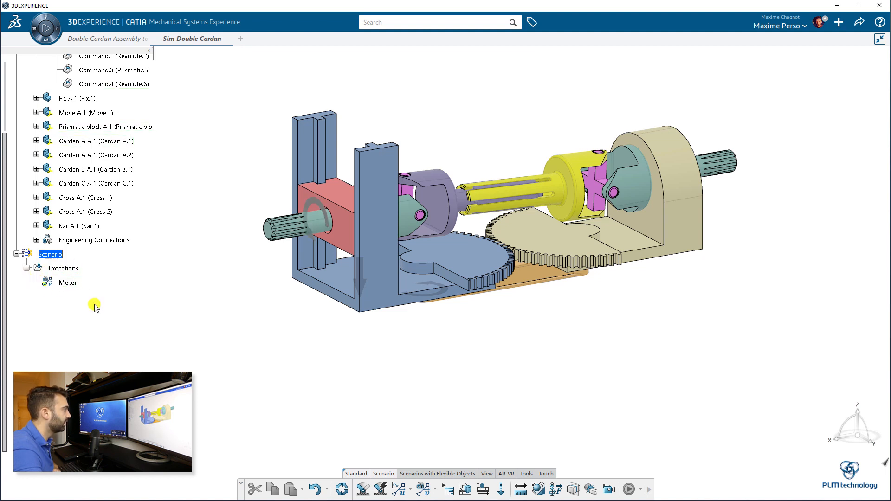
click(411, 489)
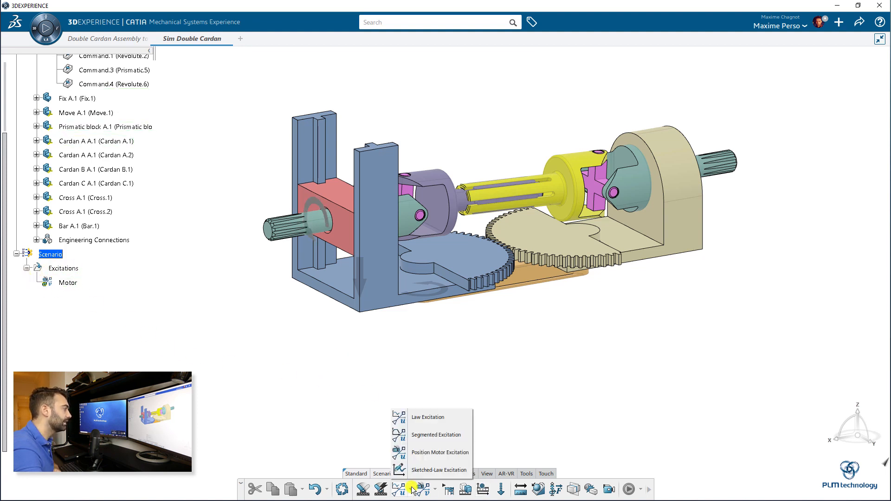
click(421, 454)
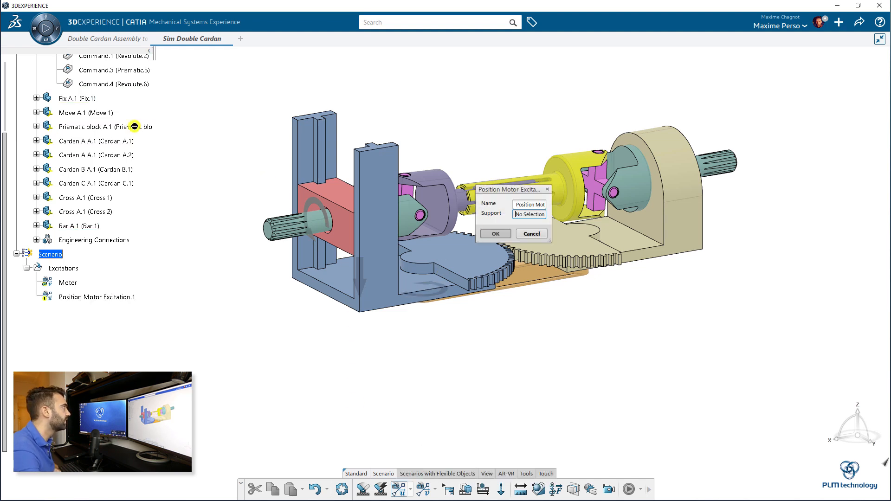
scroll(135, 126, up, 1)
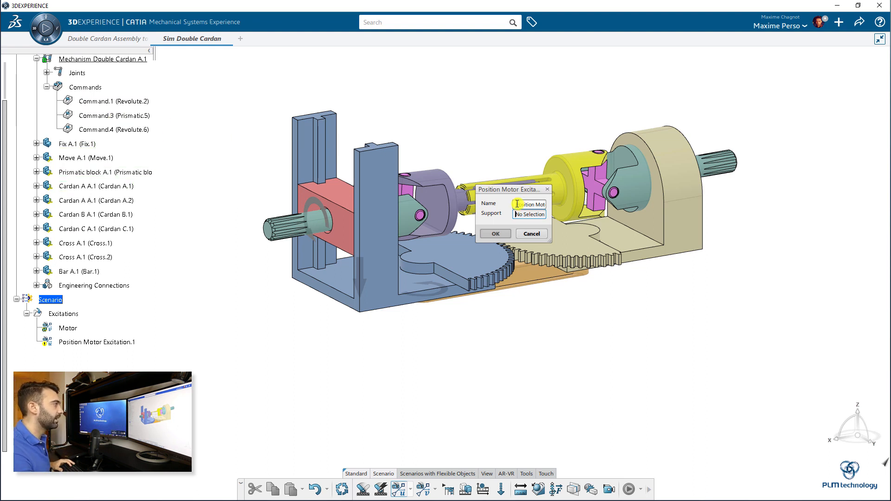
drag(517, 204, 564, 203)
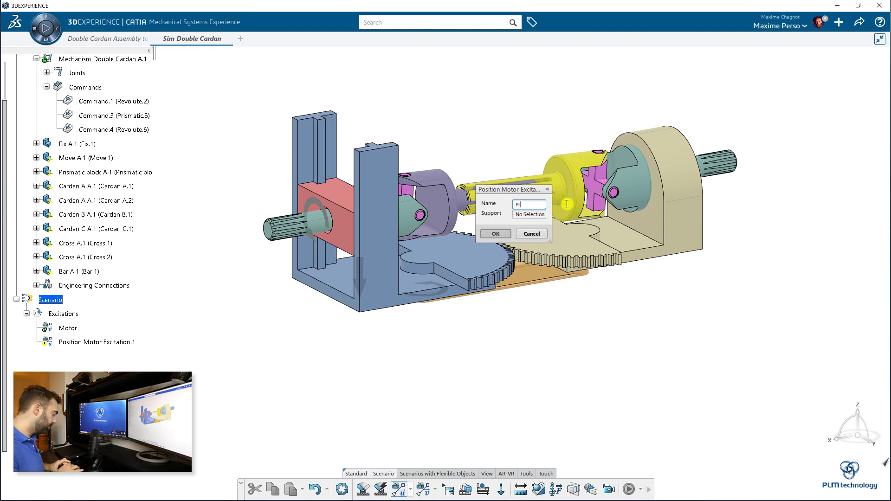
text(Prisma)
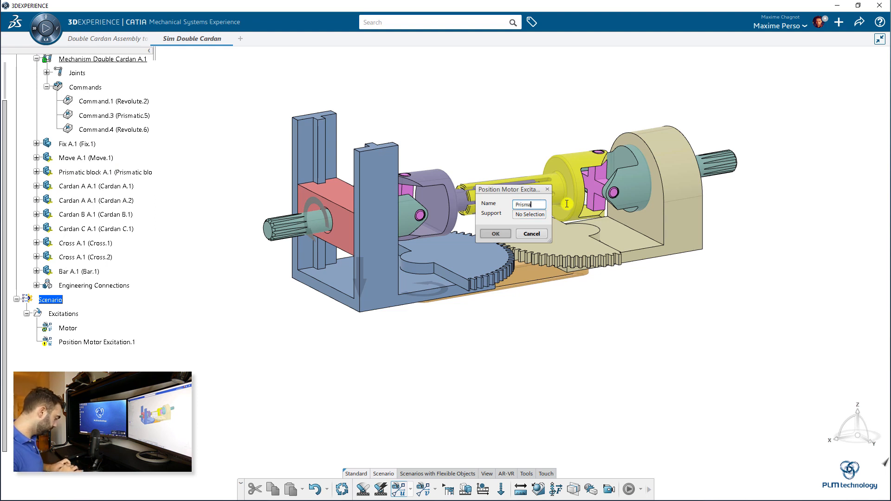
text(tic)
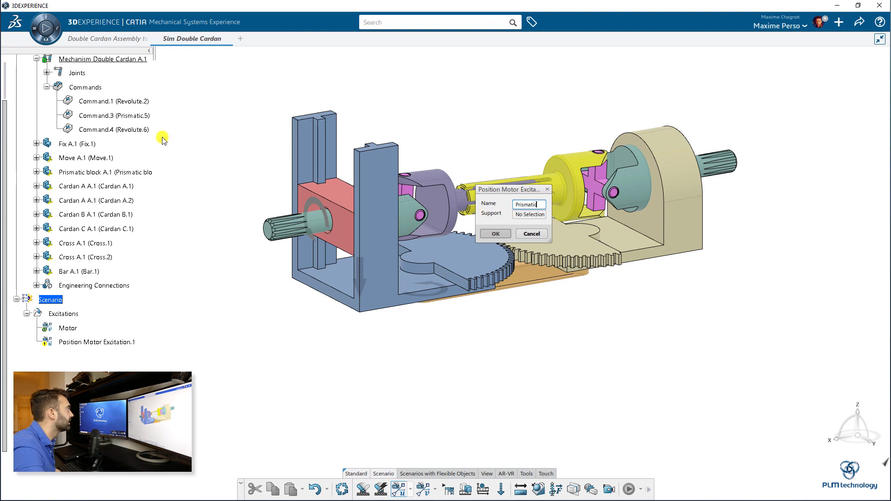
click(119, 117)
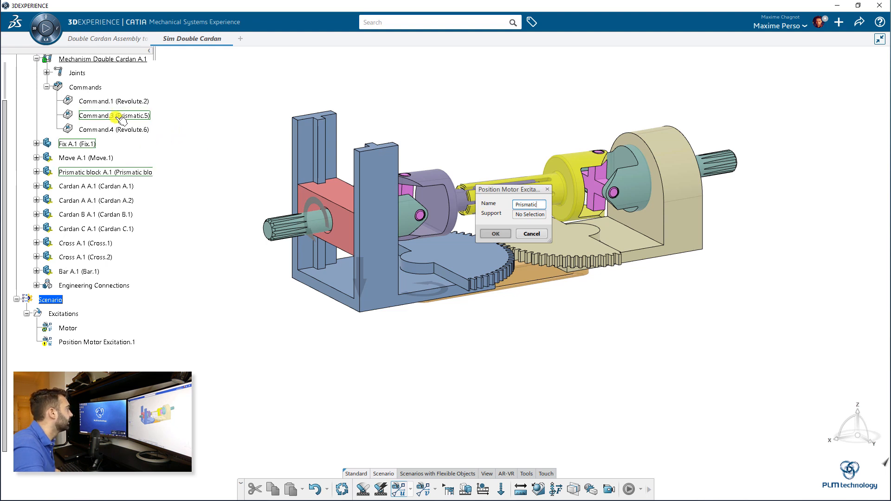
- Make the Prismatic excitation oscillating, with a linear amplitude of 30 mm and a frequency of 1 Hz
click(544, 229)
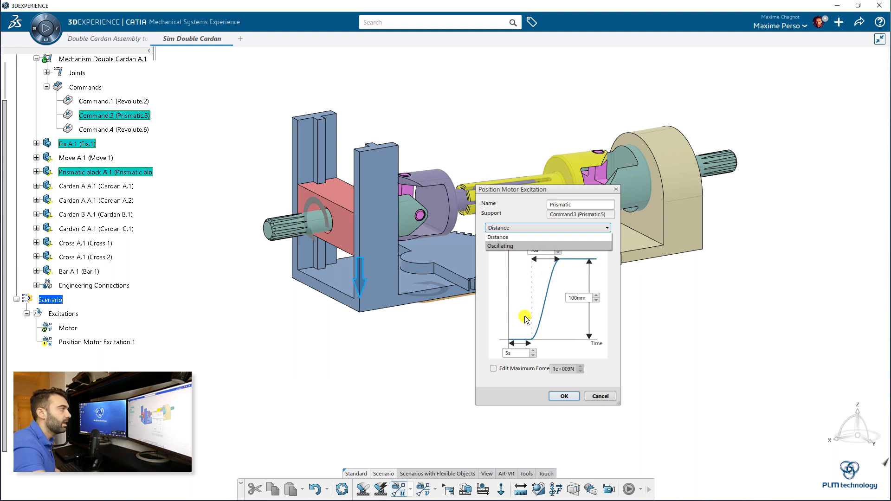
click(499, 246)
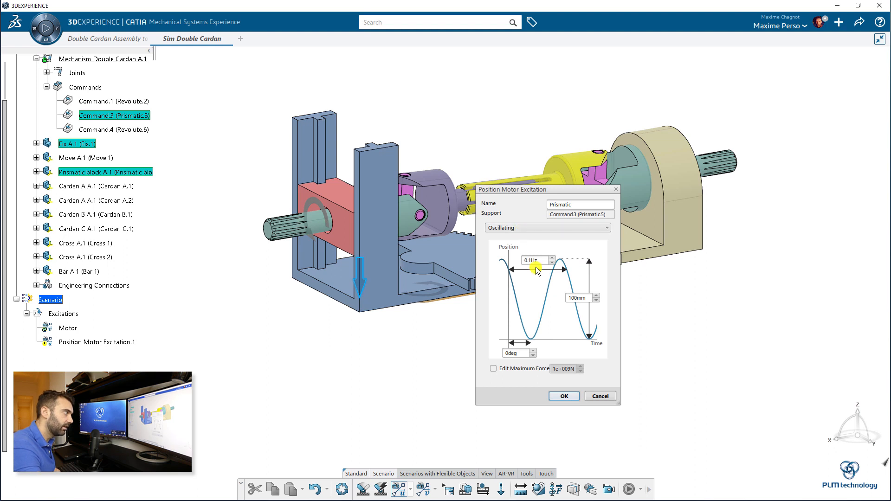
click(592, 297)
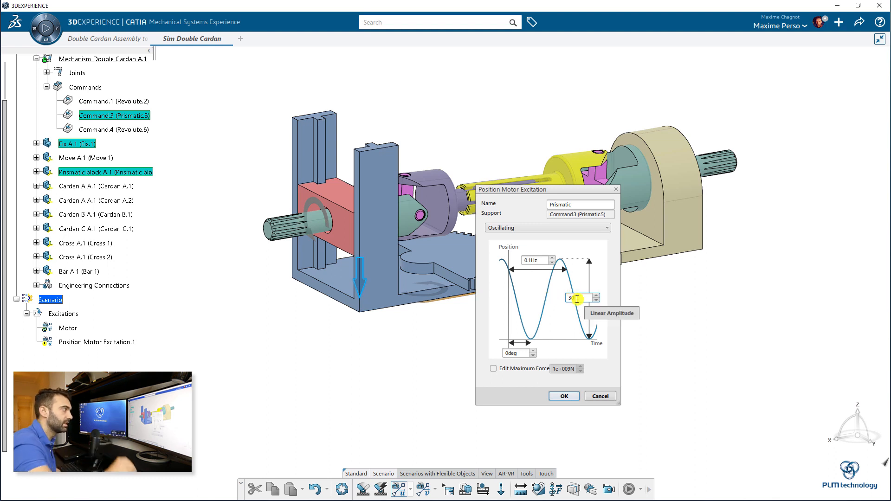
click(538, 260)
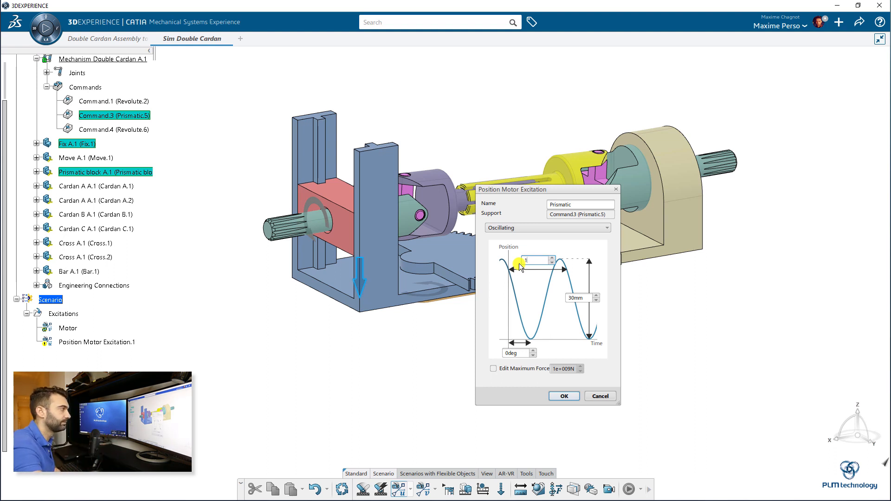
click(567, 397)
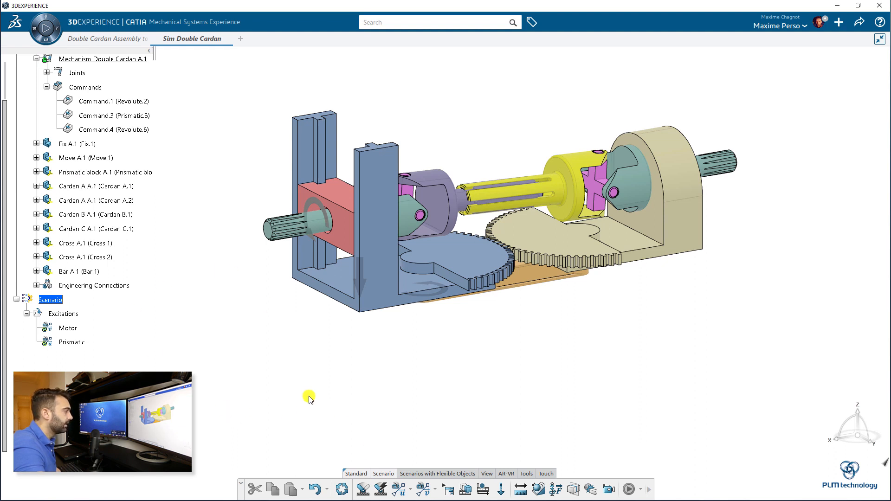
- Start another Position Motor Excitation named "Gear" with Command.1 (Revolute.2) as its support
click(398, 489)
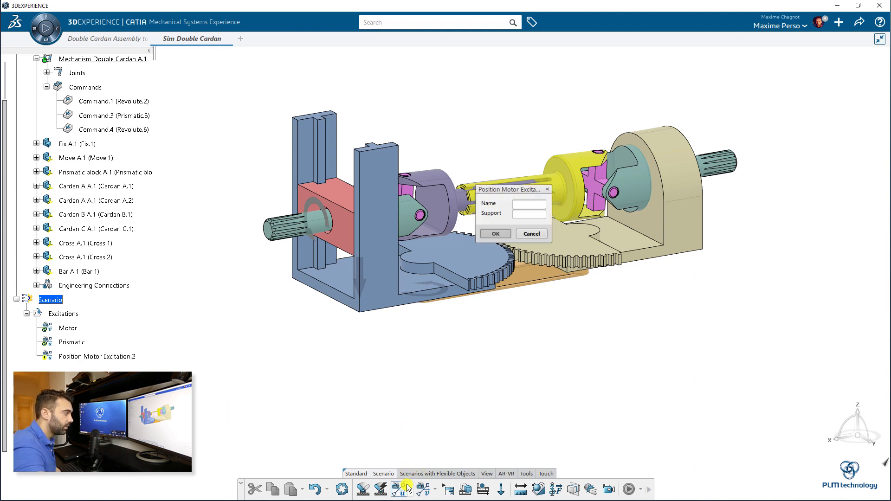
click(531, 233)
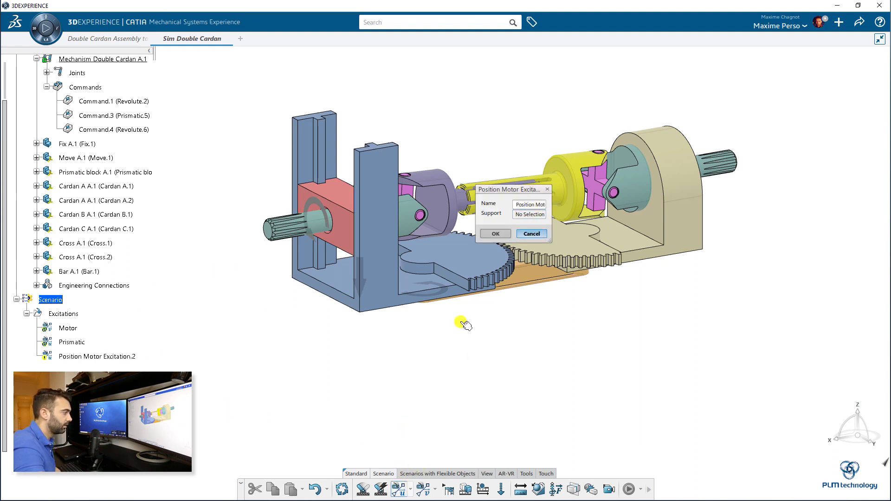
click(411, 489)
click(406, 451)
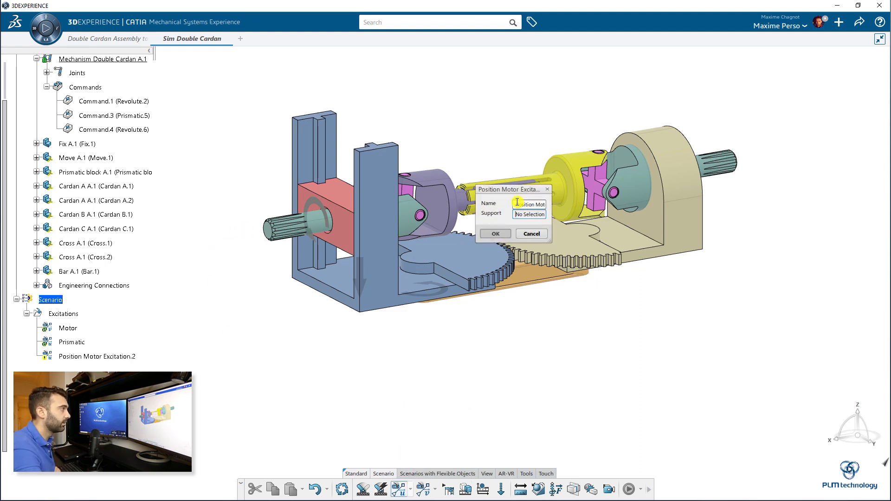
drag(517, 202, 552, 205)
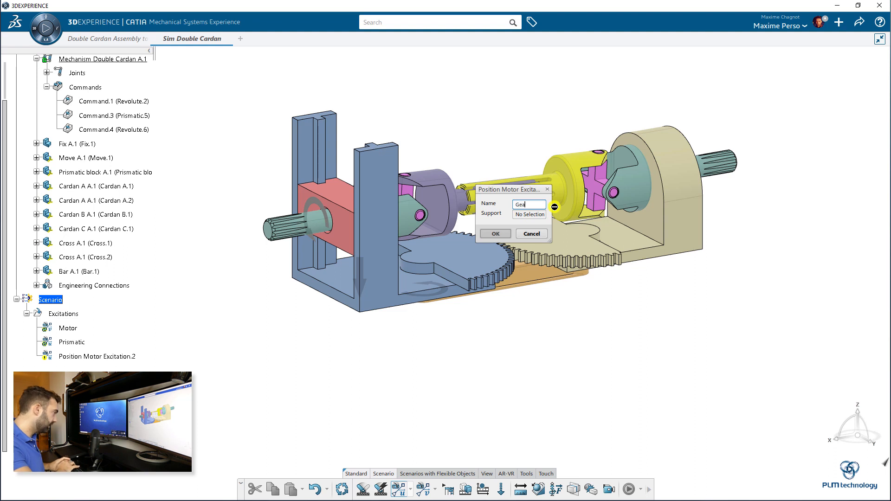
click(127, 102)
- Make the Gear excitation oscillating and set its frequency to 1 Hz
click(557, 229)
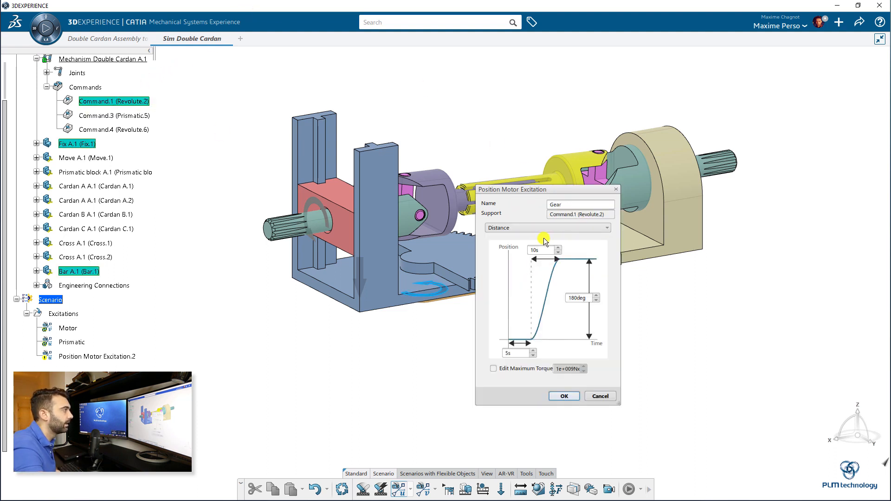
click(521, 242)
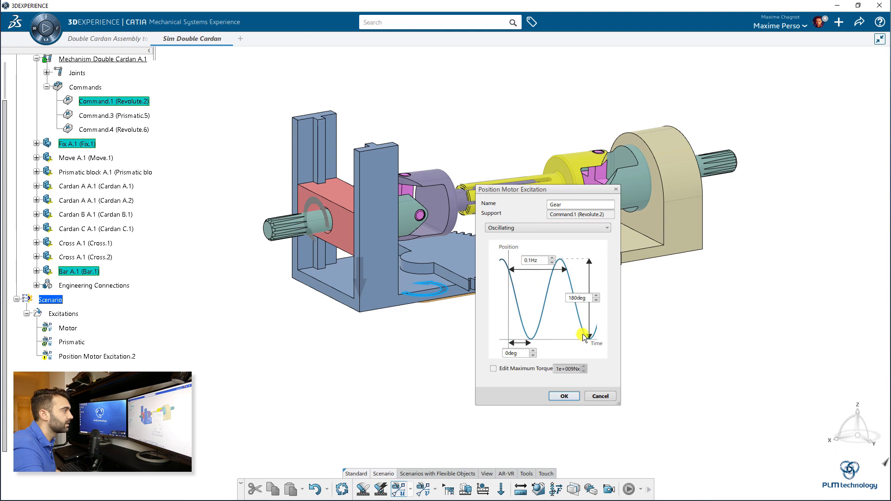
double_click(544, 260)
text(1)
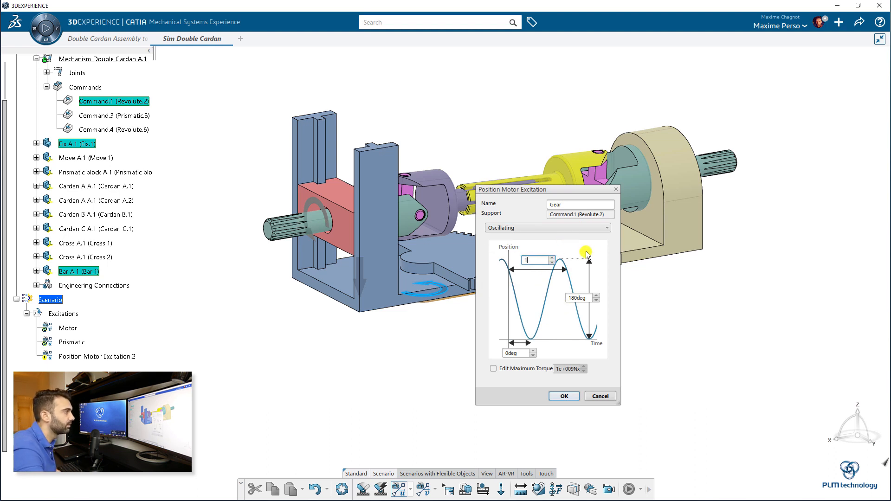
- Set the Gear excitation's angular amplitude to 60 deg and its phase to 90 deg, and validate the excitation
middle_drag(419, 316, 394, 288)
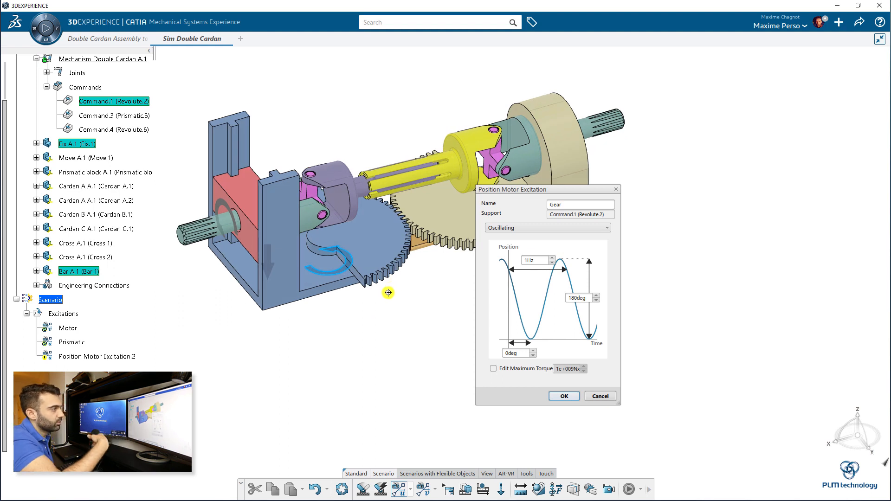
drag(587, 297, 563, 300)
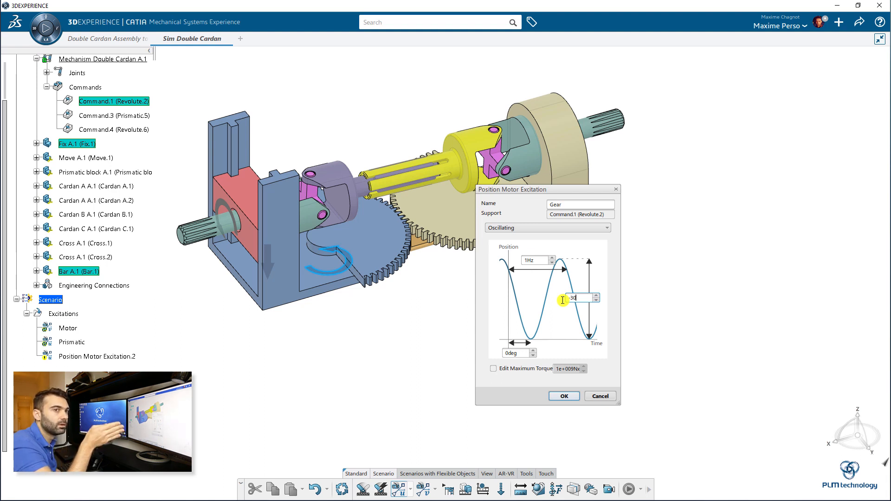
drag(581, 300, 570, 294)
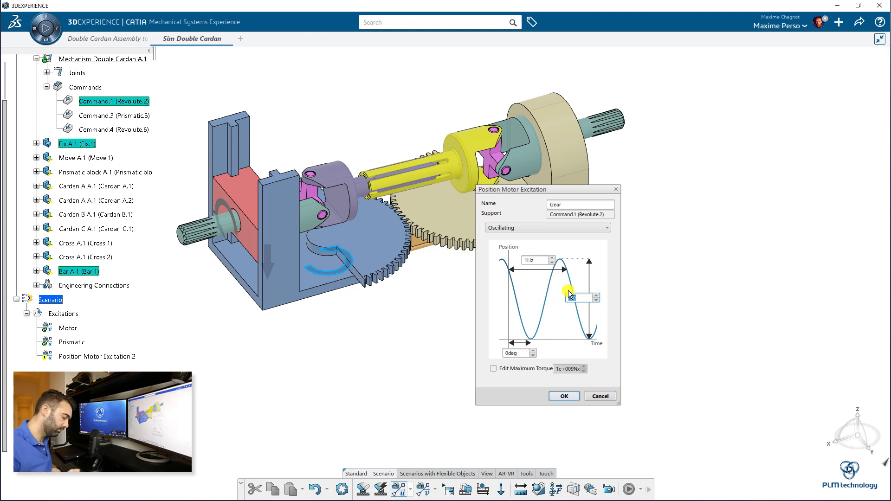
text(60)
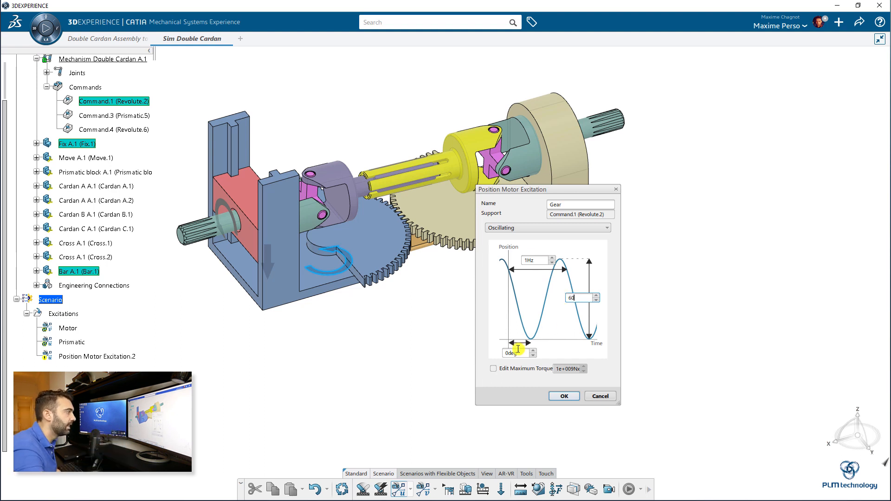
click(524, 354)
drag(524, 354, 497, 354)
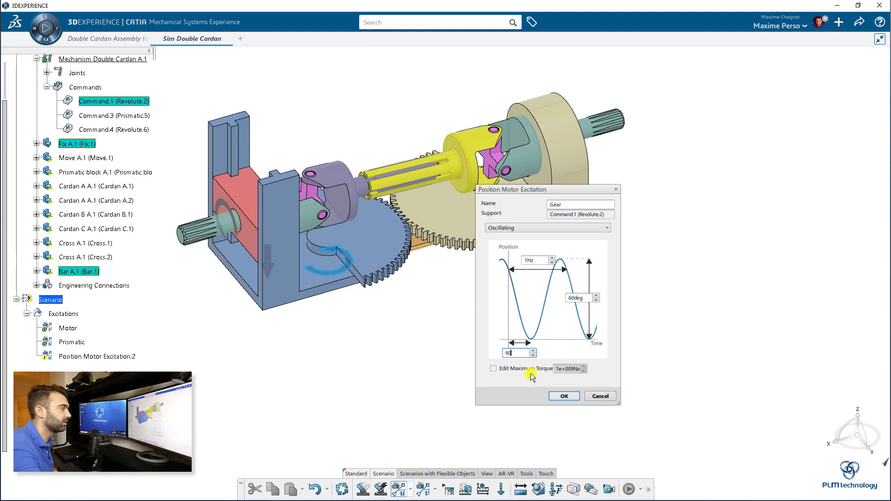
click(564, 396)
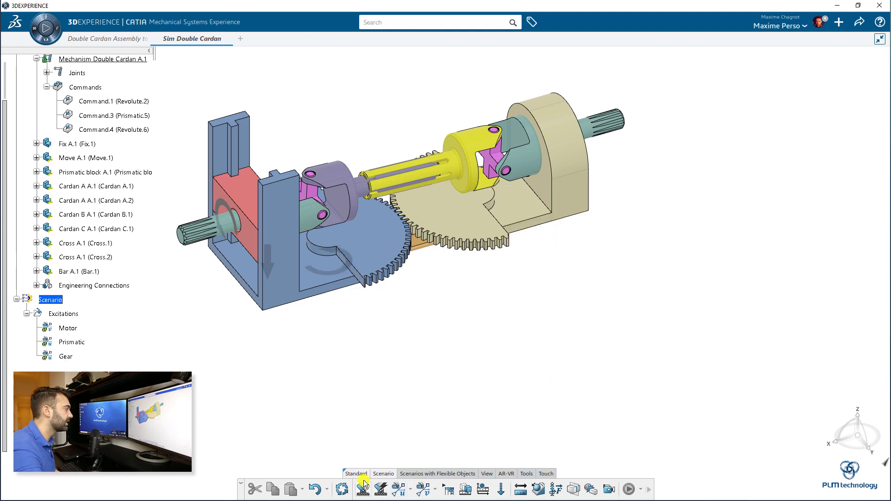
- Create a Dynamics Scenario that references the Motor, Prismatic and Gear excitations
middle_drag(395, 421, 321, 389)
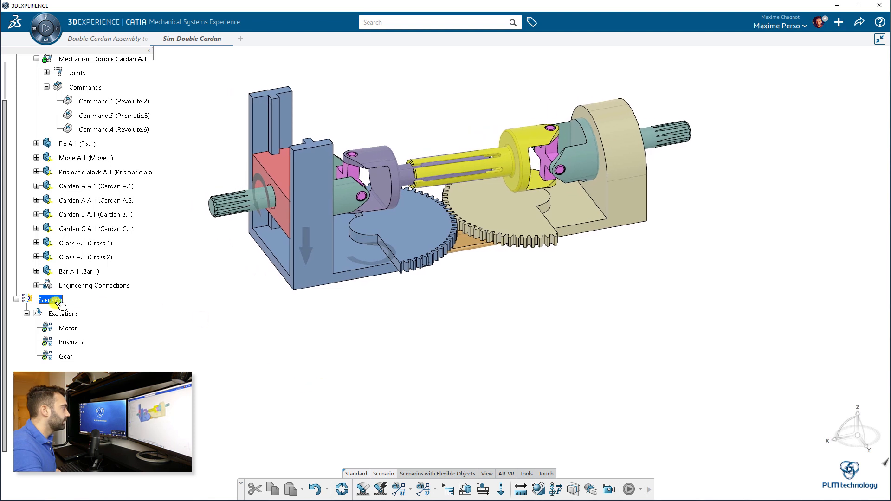
click(381, 490)
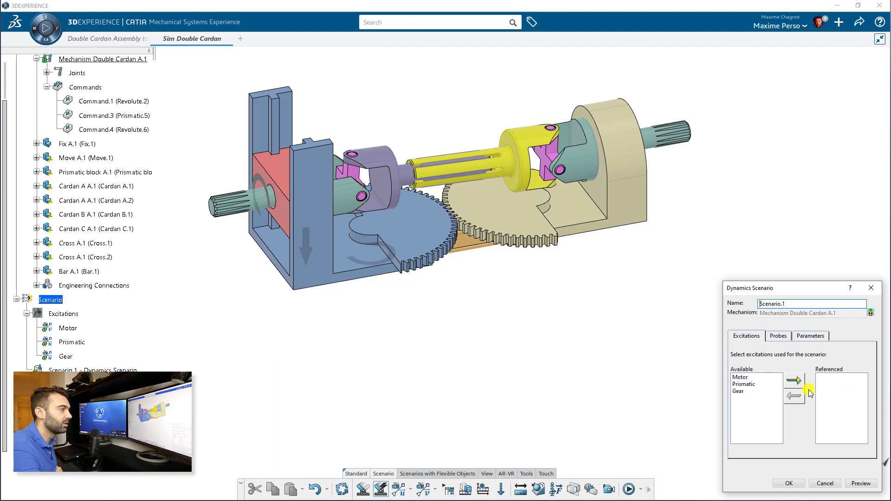
click(745, 378)
click(791, 384)
drag(747, 386, 761, 379)
click(792, 384)
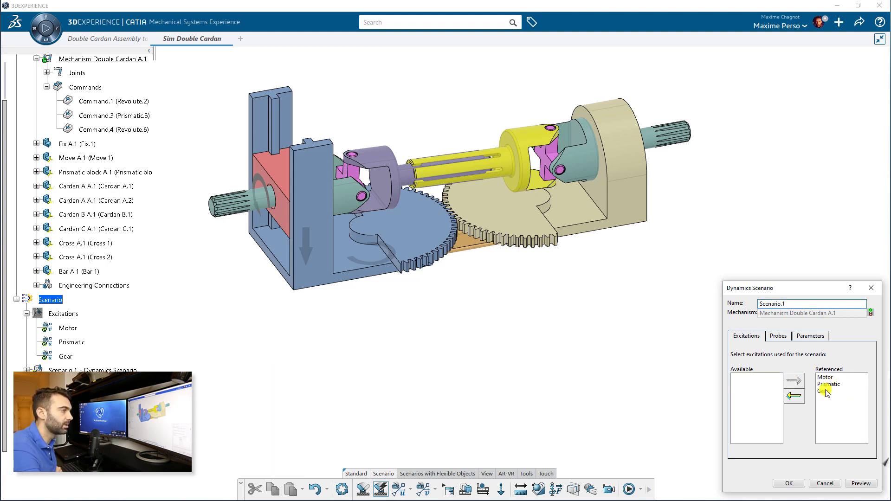
- Set the dynamics scenario's simulation end time to 1 s and validate the scenario
click(780, 337)
click(823, 338)
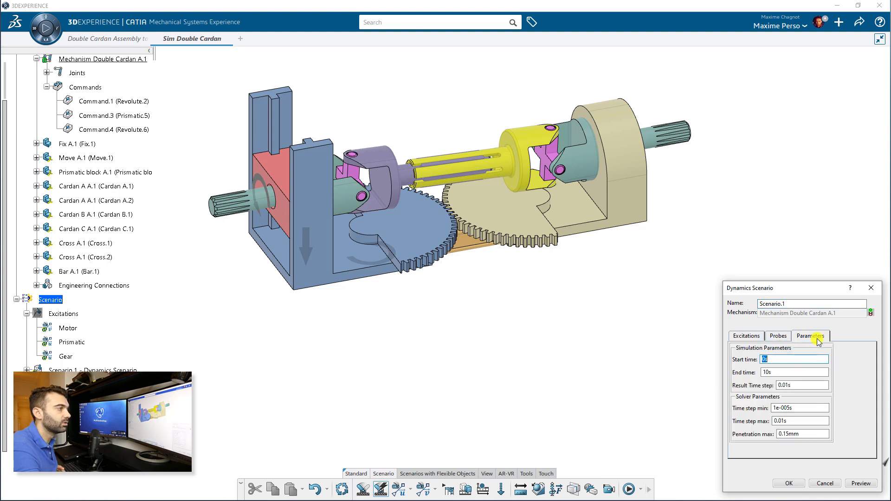
double_click(785, 372)
text(1)
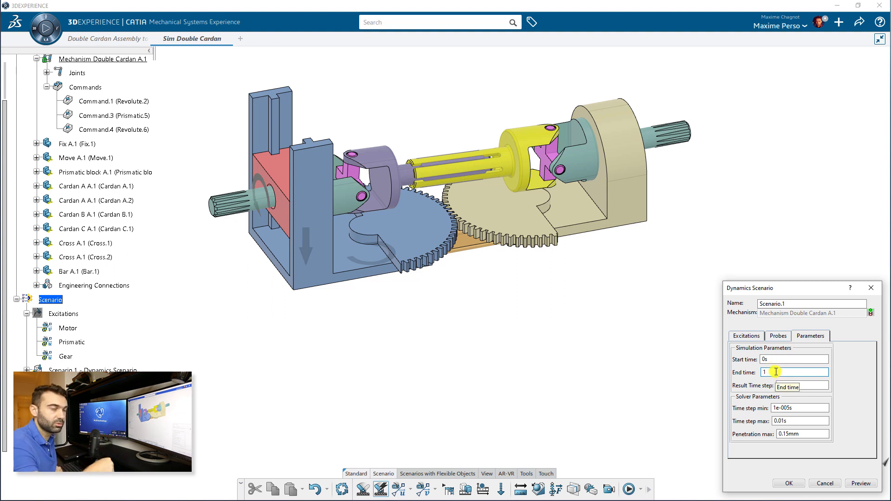
click(800, 484)
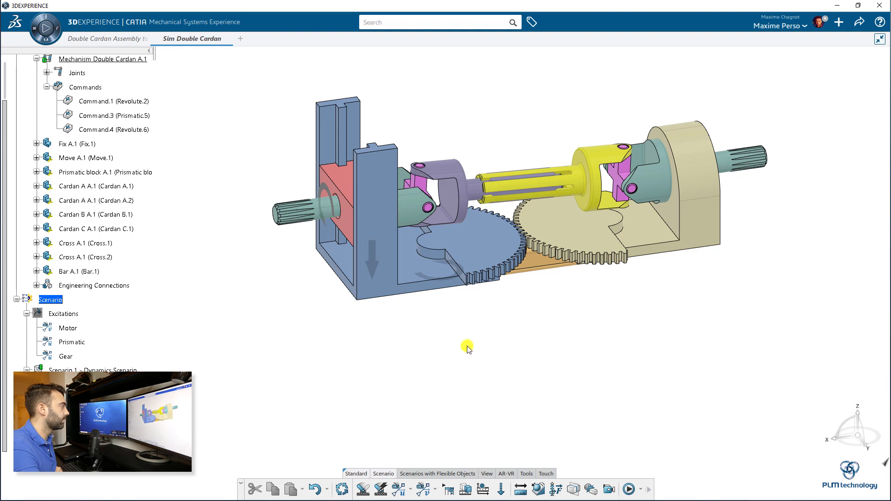
- Run the Scenario.1 simulation and dismiss the incident diagnosis
middle_drag(465, 346, 441, 396)
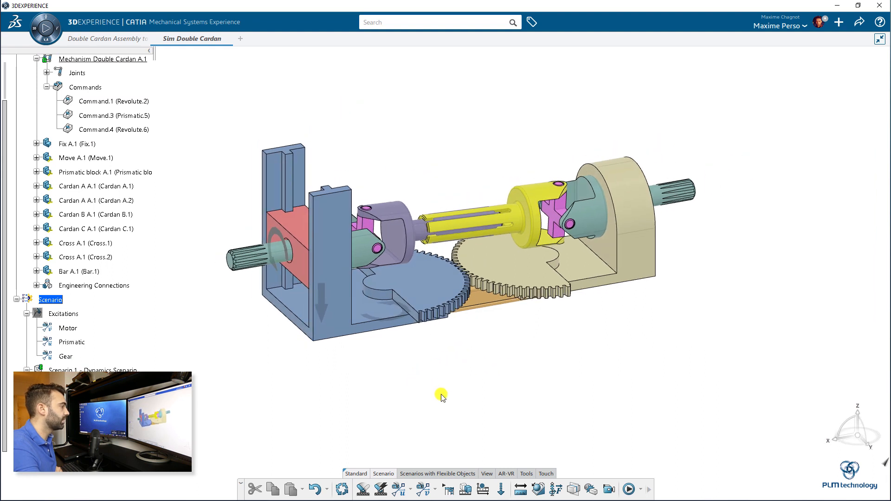
click(629, 489)
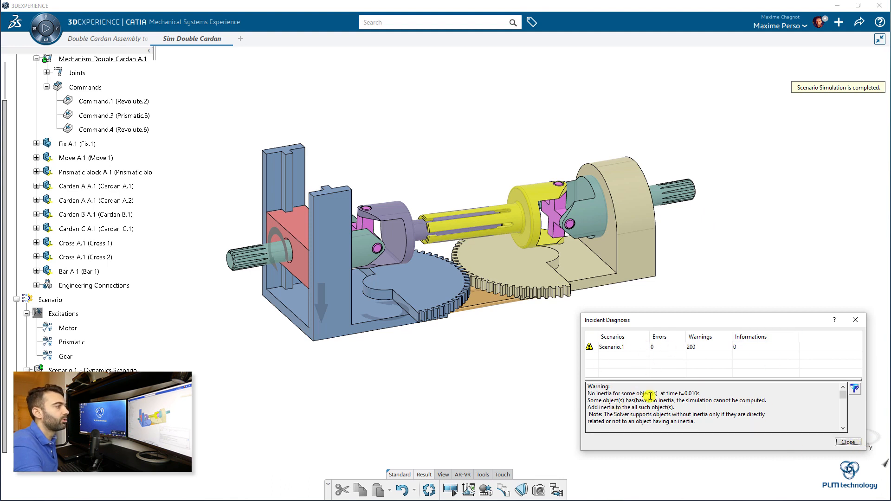
click(856, 442)
middle_drag(676, 338, 499, 354)
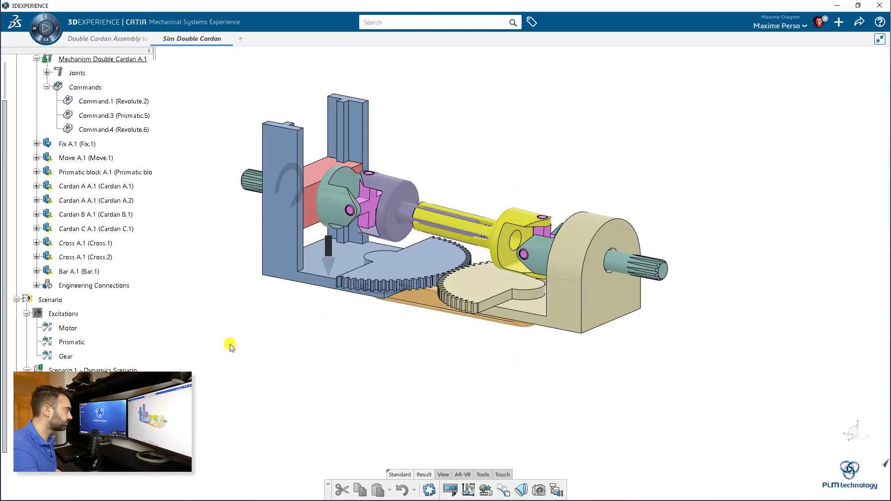
- Collapse the Excitations and Scenario.1 branches in the tree and expand Result down to the contents of Result of Scenario.1
click(27, 314)
click(26, 328)
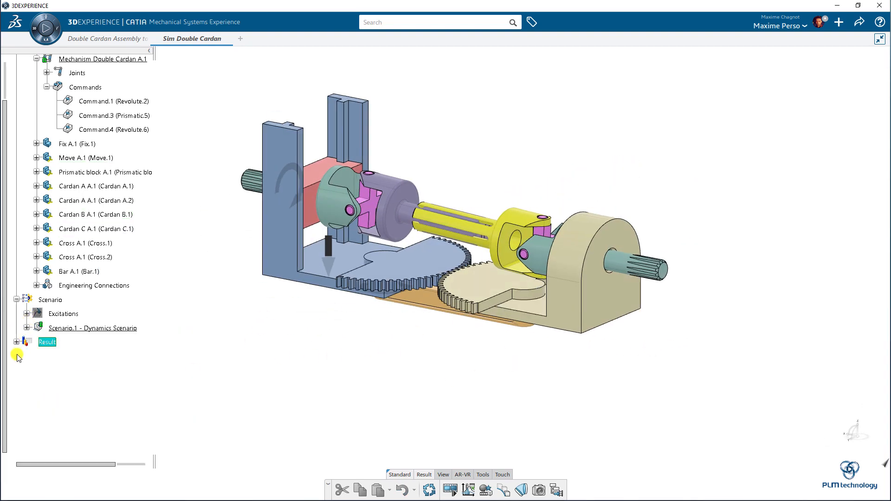
click(17, 342)
click(22, 357)
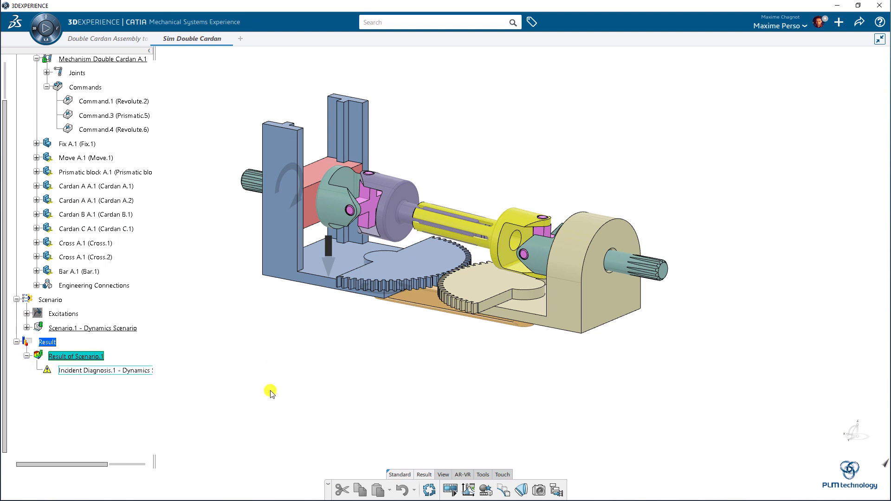
- Play the simulation result forward, and replay it in continuous loop mode
click(459, 280)
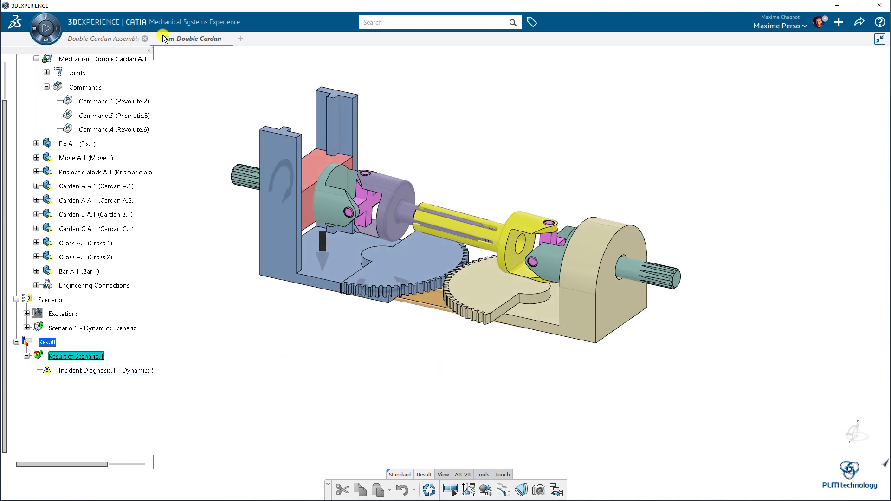
click(450, 490)
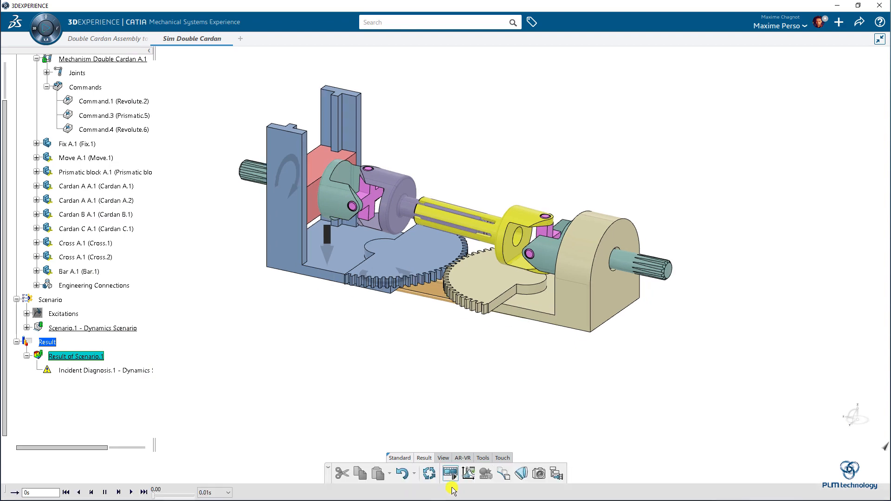
click(132, 492)
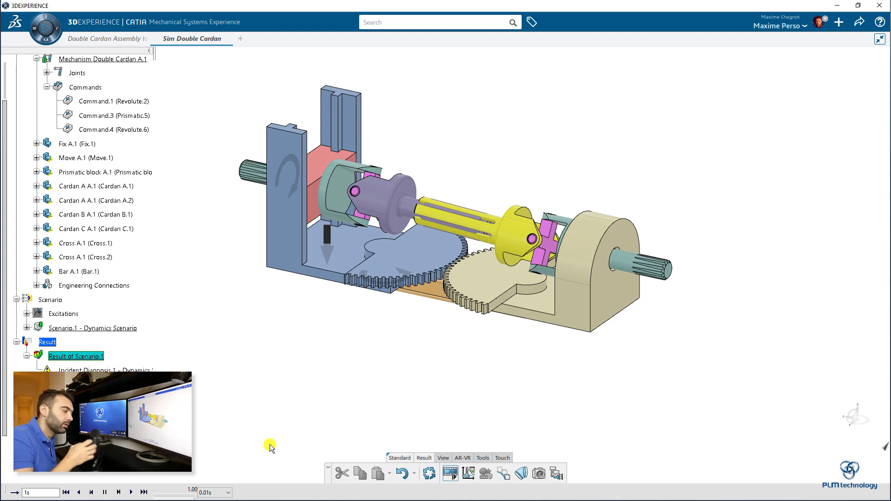
click(228, 492)
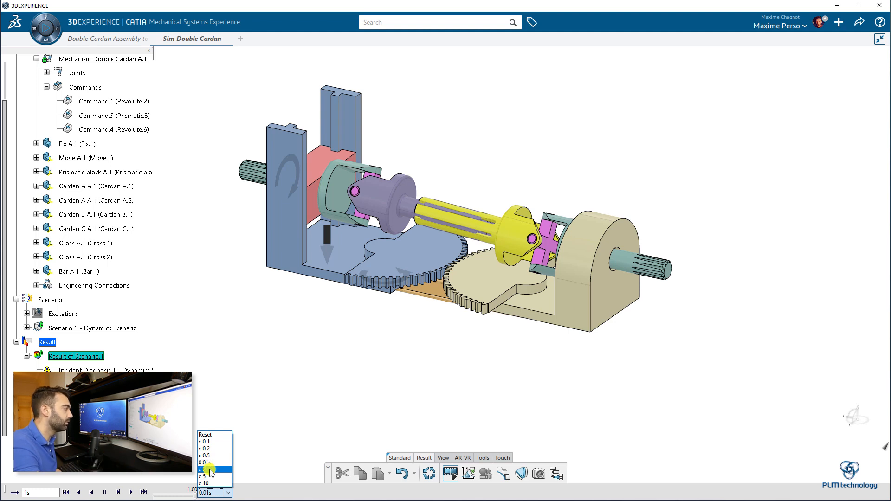
click(13, 494)
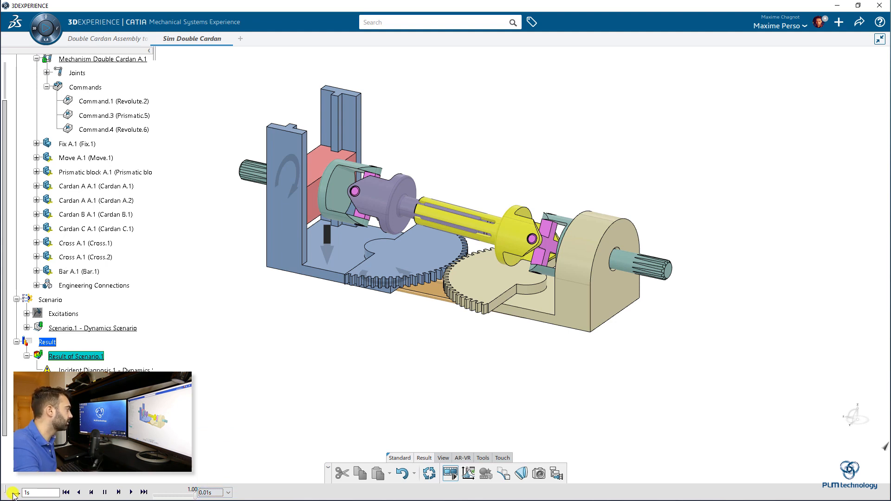
click(127, 493)
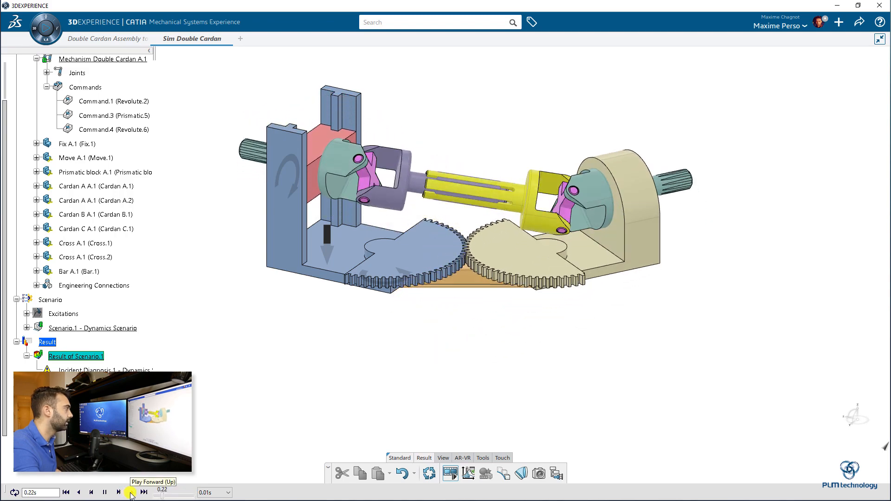
- Watch the looping replay at x 0.5 speed, restore the step to 0.01s and close the player
click(228, 492)
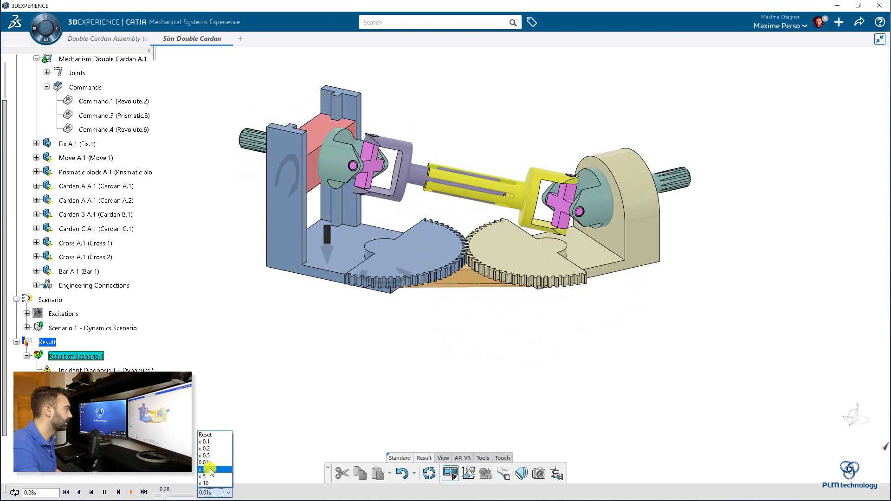
click(212, 456)
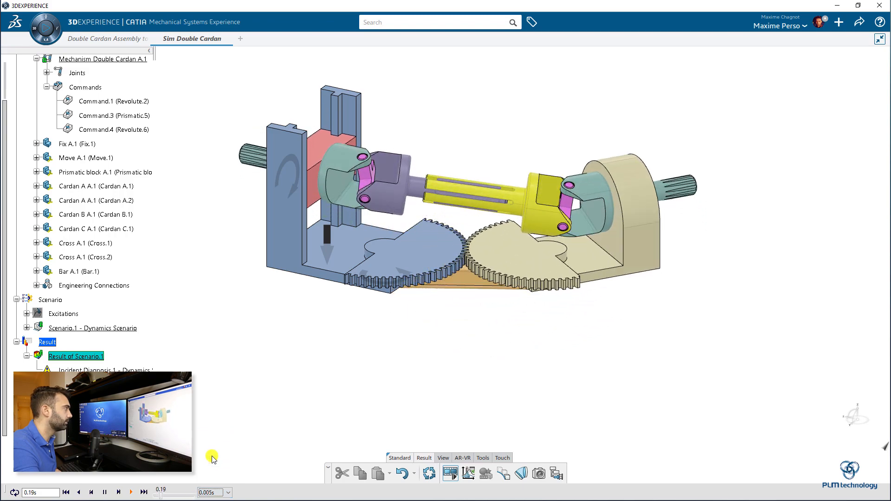
click(210, 491)
click(216, 469)
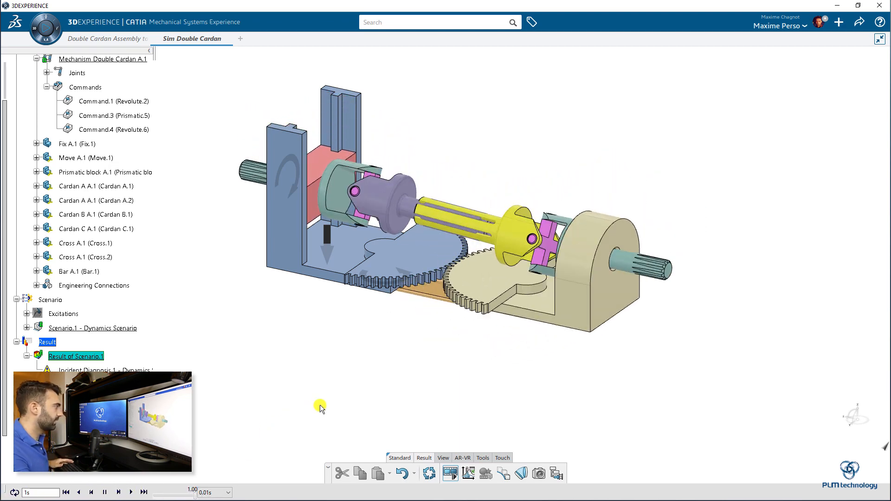
key(Escape)
- Locate the Video command that records sequences of interactions, and return to the result commands
click(483, 475)
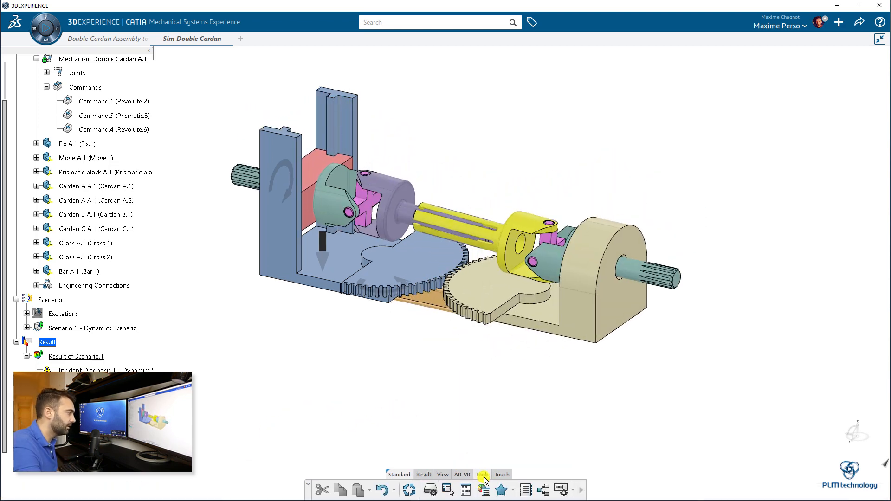
click(574, 490)
click(582, 491)
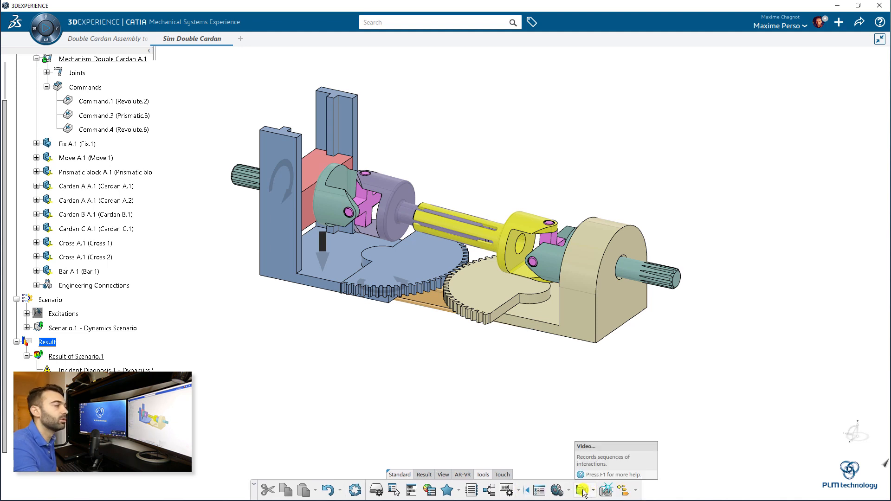
click(425, 476)
- View the results of Scenario.1 and display the plot of its excitation curves over time
middle_drag(365, 410, 456, 398)
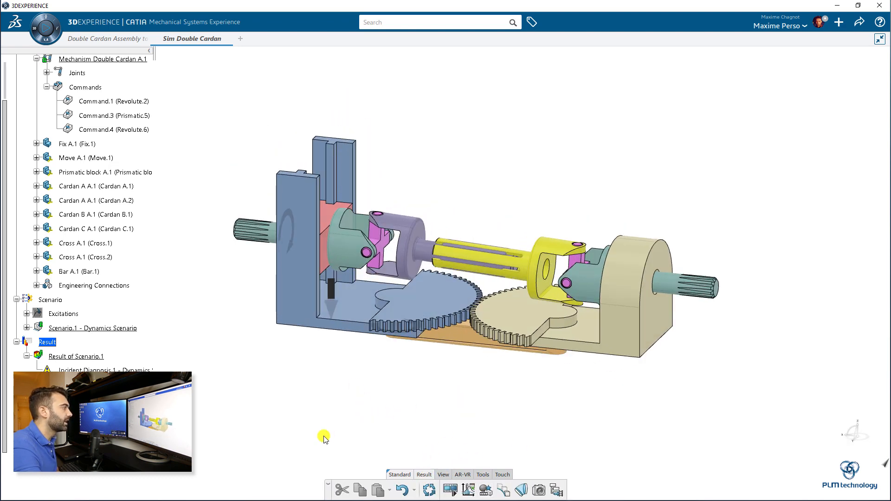
mouse_move(324, 437)
middle_down()
mouse_move(508, 358)
mouse_move(549, 418)
middle_up()
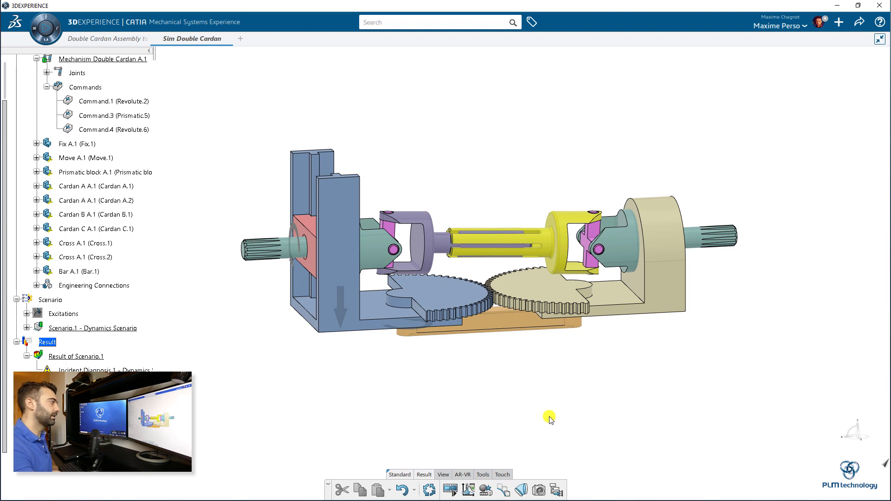
click(472, 492)
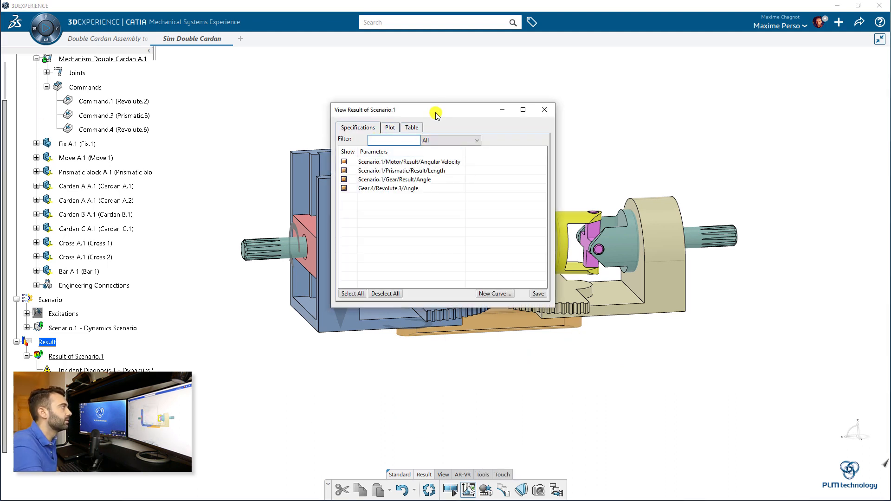
drag(433, 112, 590, 196)
click(549, 210)
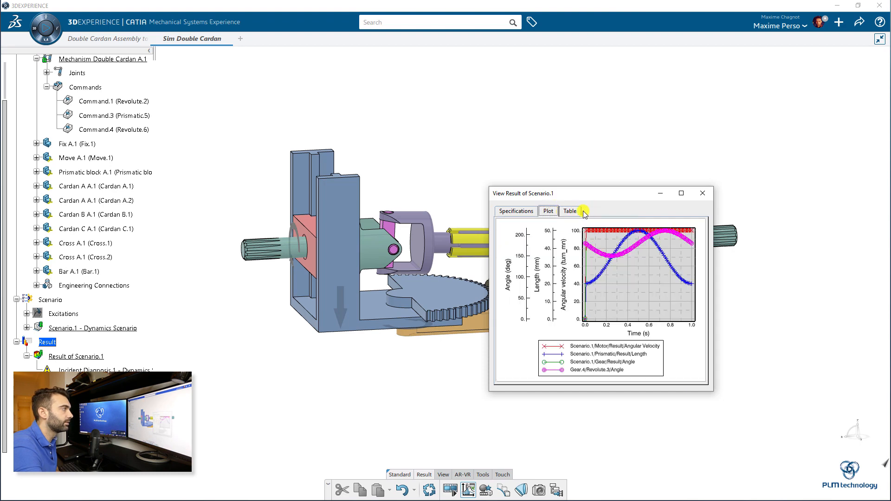
- Enlarge the Scenario.1 result window to examine the plotted curves beside the mechanism, and close it
click(571, 211)
click(550, 212)
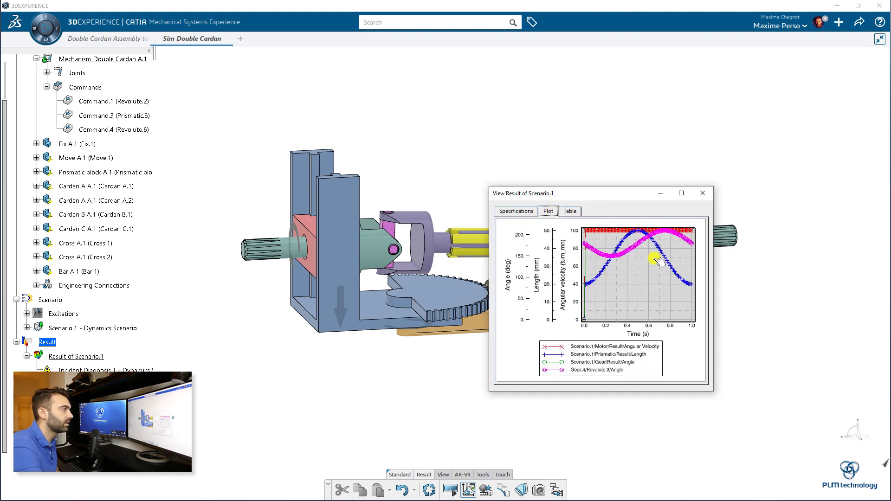
drag(631, 195, 524, 125)
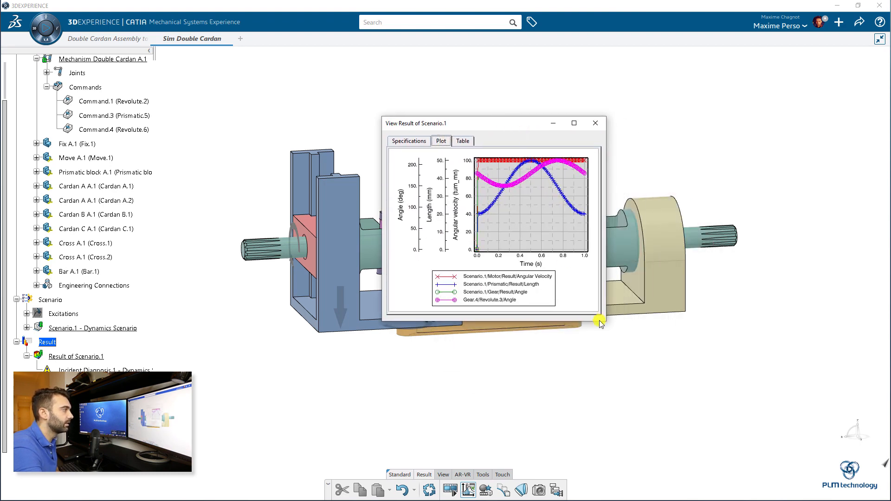
drag(607, 318, 777, 320)
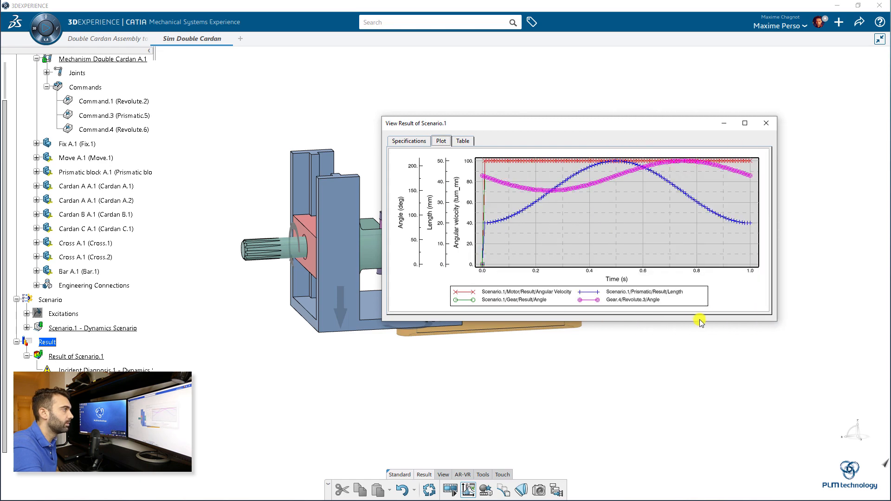
drag(700, 328, 700, 392)
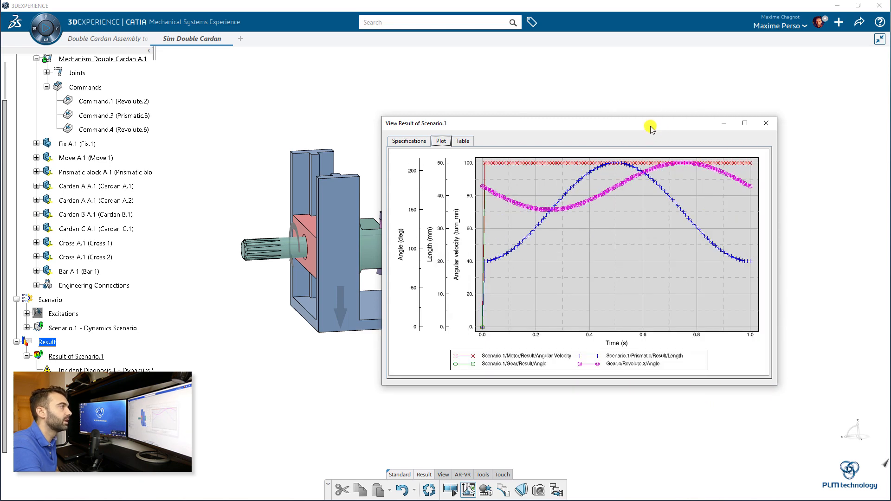
drag(650, 128, 722, 180)
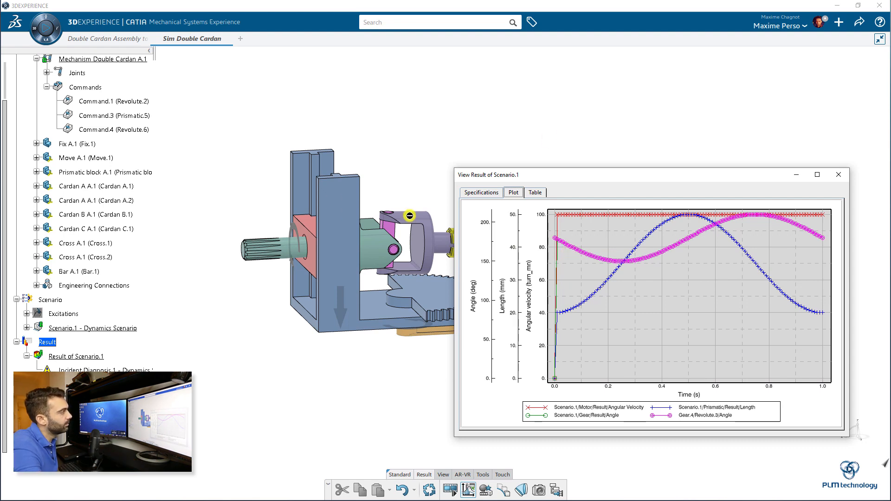
click(837, 176)
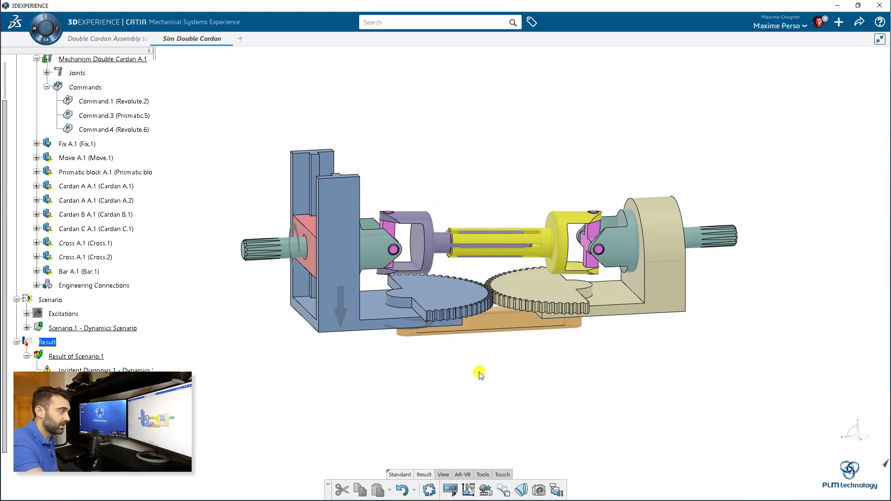
- Start a swept volume from the simulation result, stored in a new 3D Shape titled Swept volume
click(525, 493)
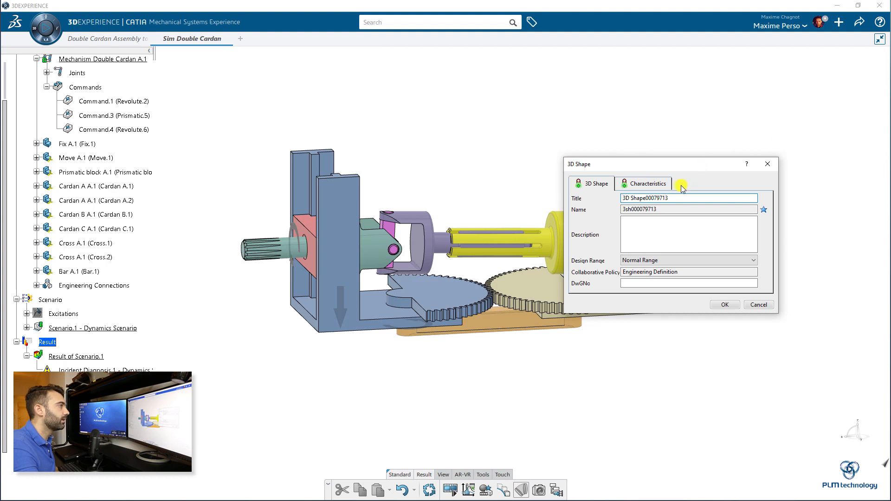
drag(684, 169, 731, 195)
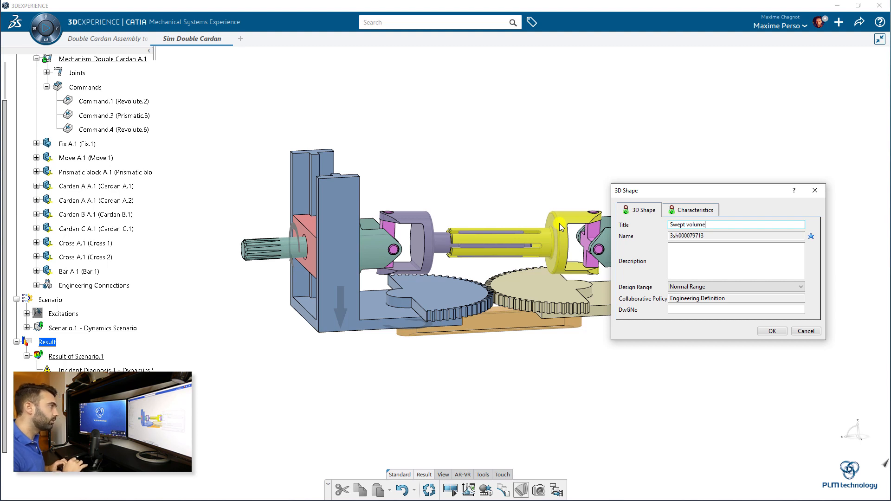
click(777, 330)
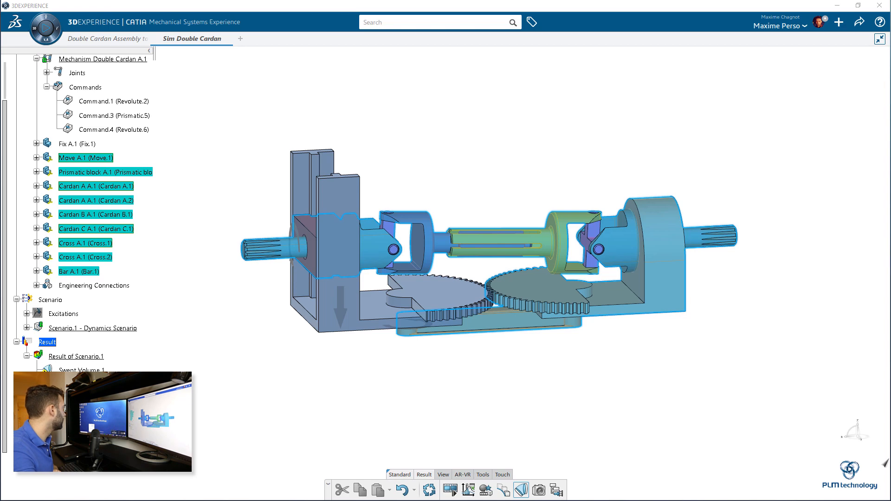
drag(101, 269, 782, 225)
drag(783, 185, 773, 135)
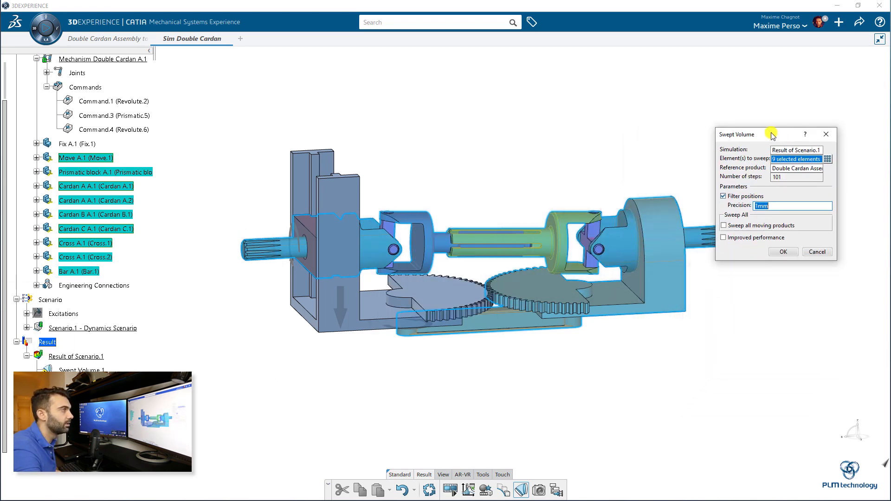
- Remove all elements to sweep except Cardan B A.1, and compute the swept volume with 1mm filtering precision
click(84, 159)
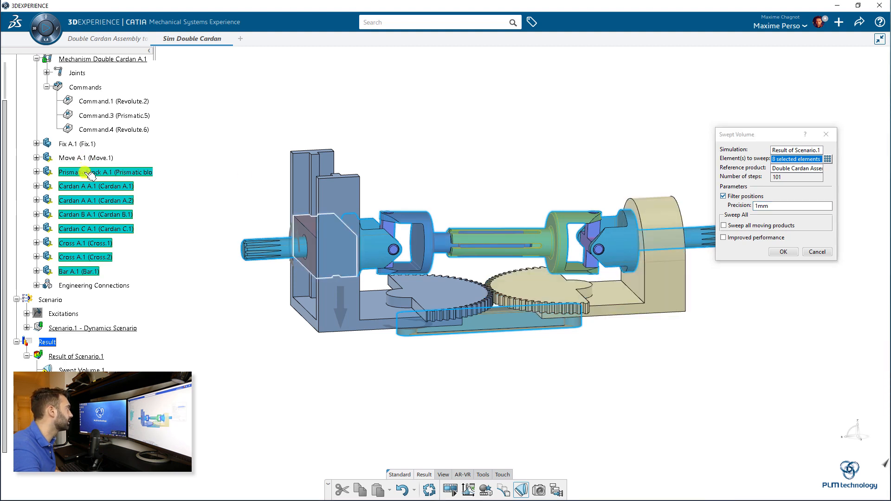
click(86, 173)
click(85, 187)
click(86, 201)
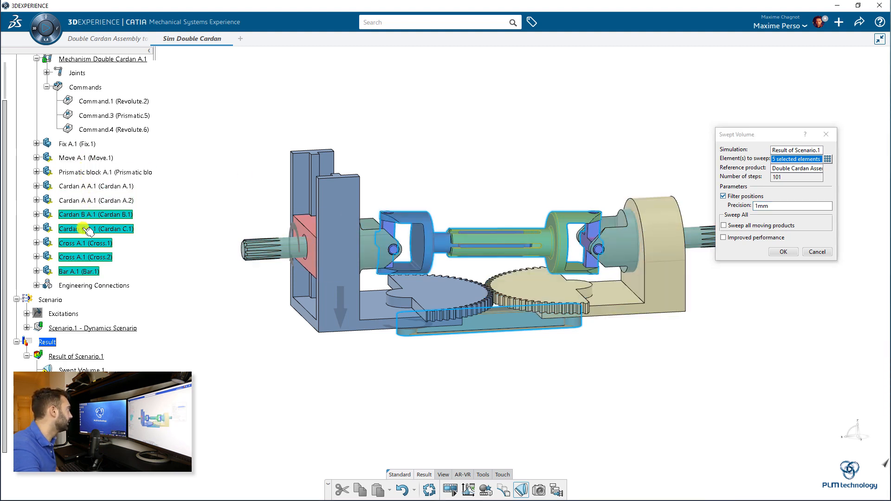
click(87, 230)
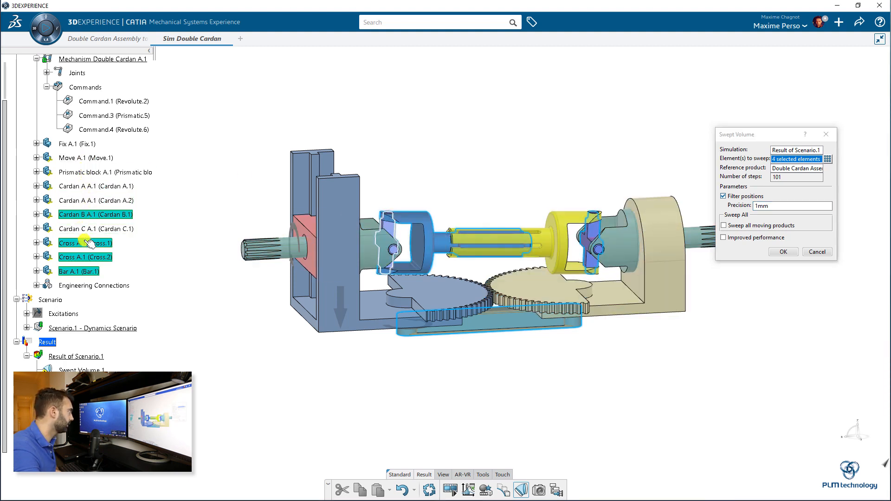
click(85, 242)
click(85, 257)
click(79, 271)
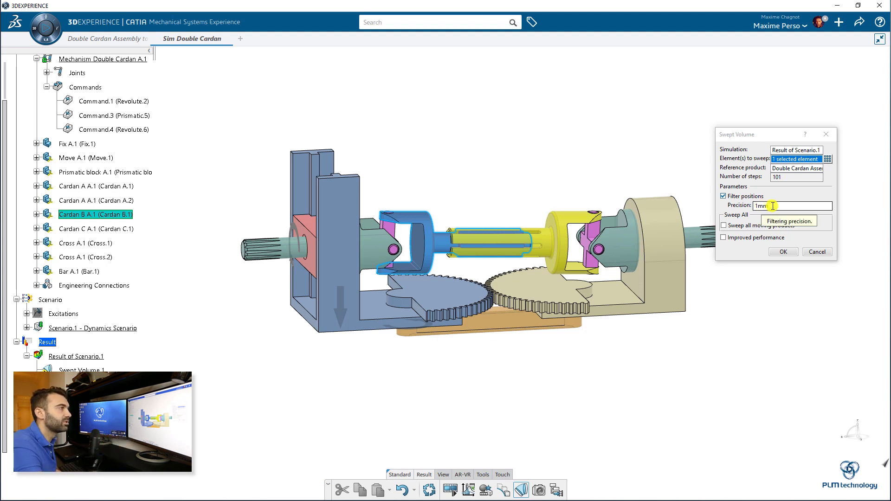
drag(772, 207, 733, 206)
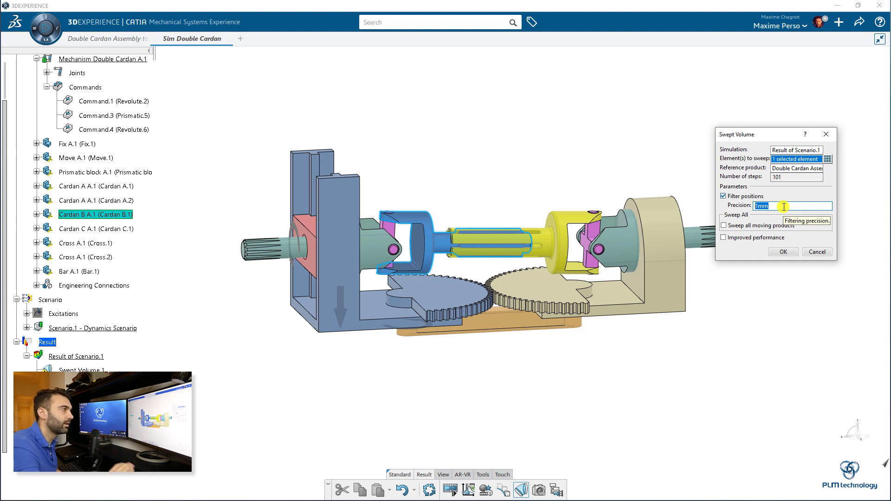
click(784, 252)
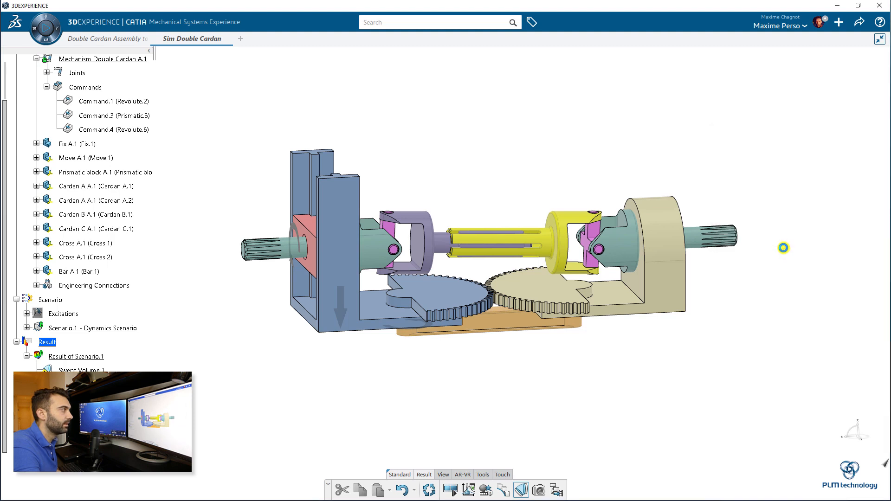
- Examine the swept volume part, and switch to the Double Cardan Assembly to inspect it in context
middle_drag(525, 257, 629, 316)
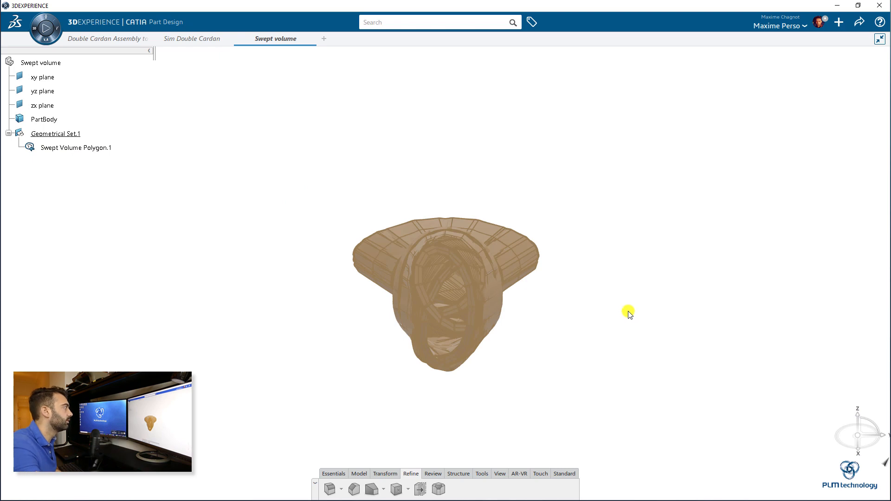
drag(65, 66, 113, 81)
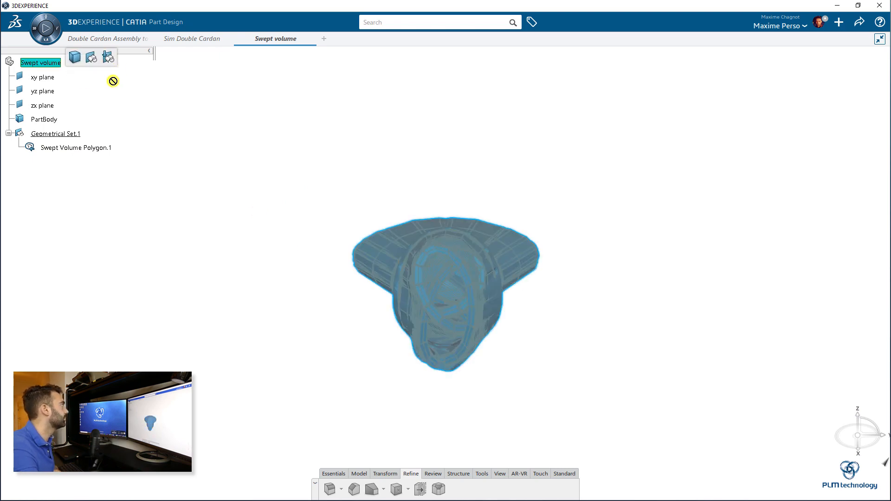
drag(116, 43, 101, 77)
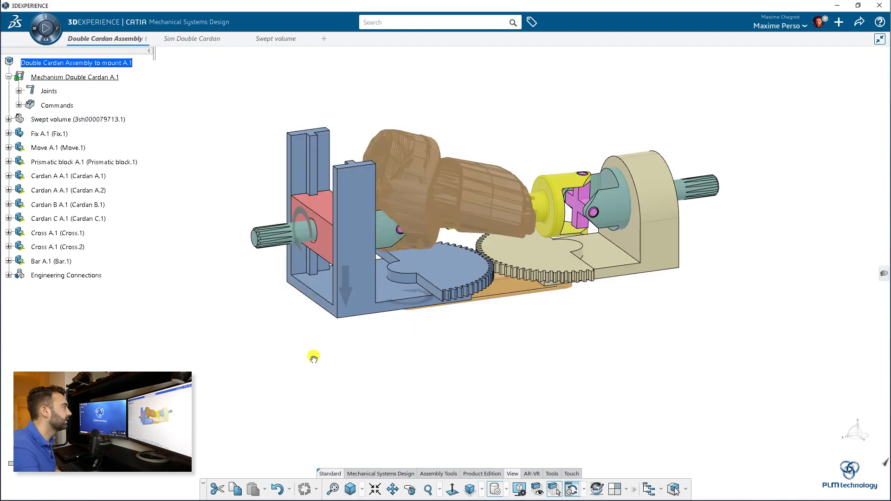
middle_drag(313, 358, 756, 133)
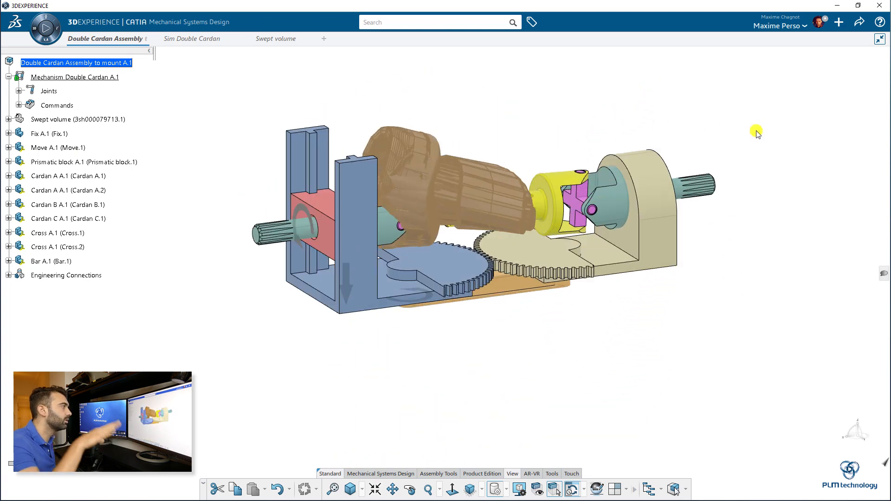
middle_drag(493, 335, 153, 295)
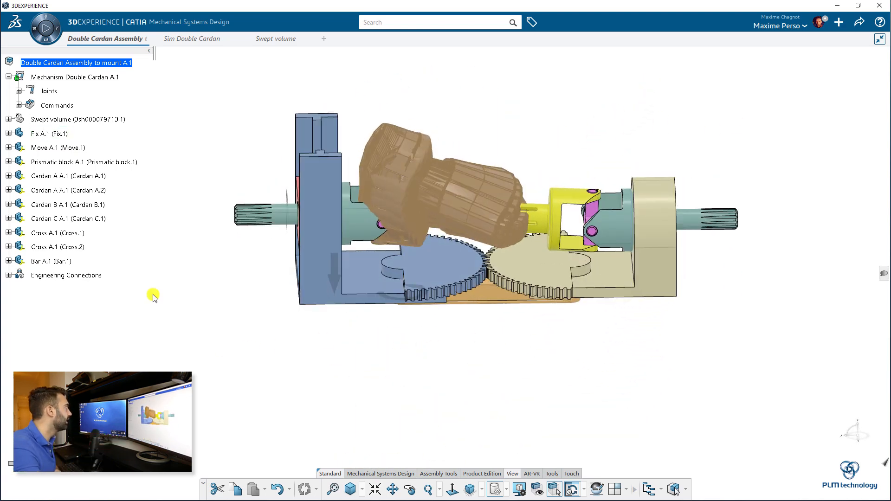
- Open the properties of Swept Volume Polygon.1 and set its cell color to white
click(8, 119)
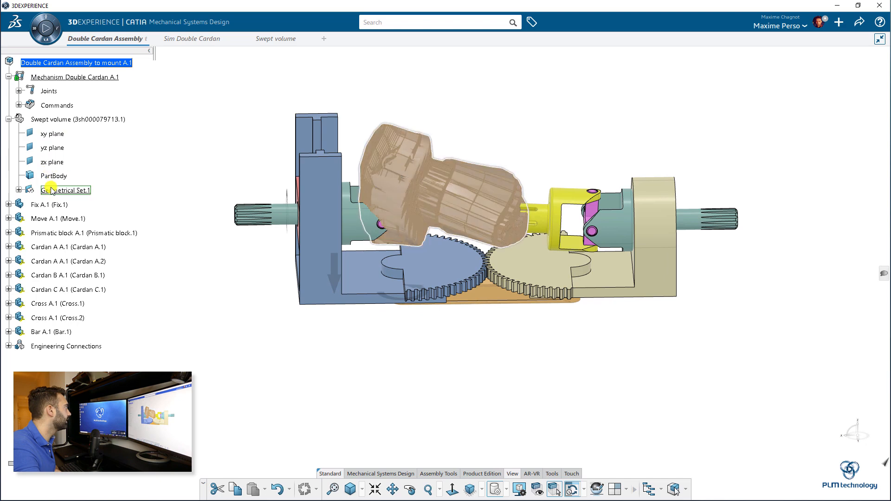
click(19, 190)
click(78, 205)
right_click(78, 205)
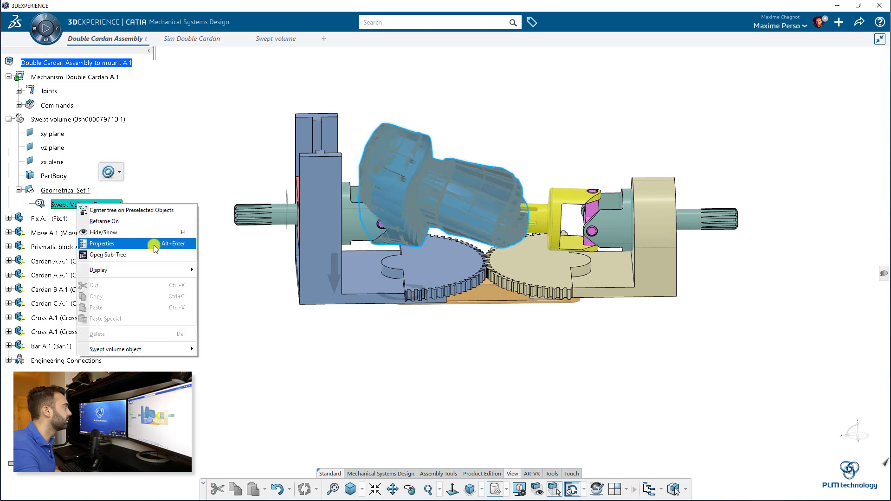
click(103, 244)
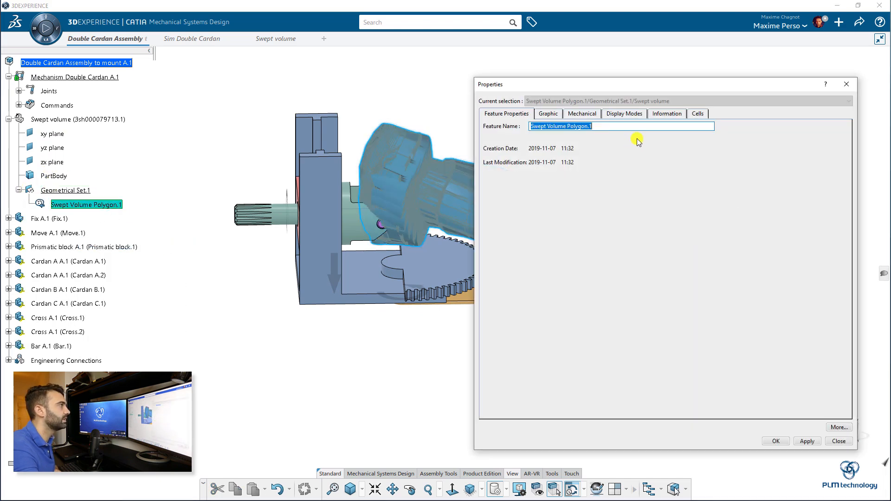
click(698, 114)
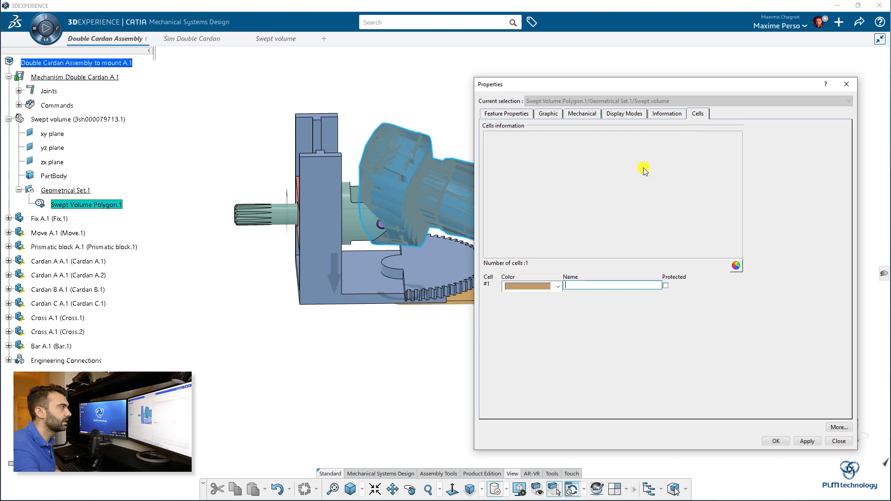
click(556, 287)
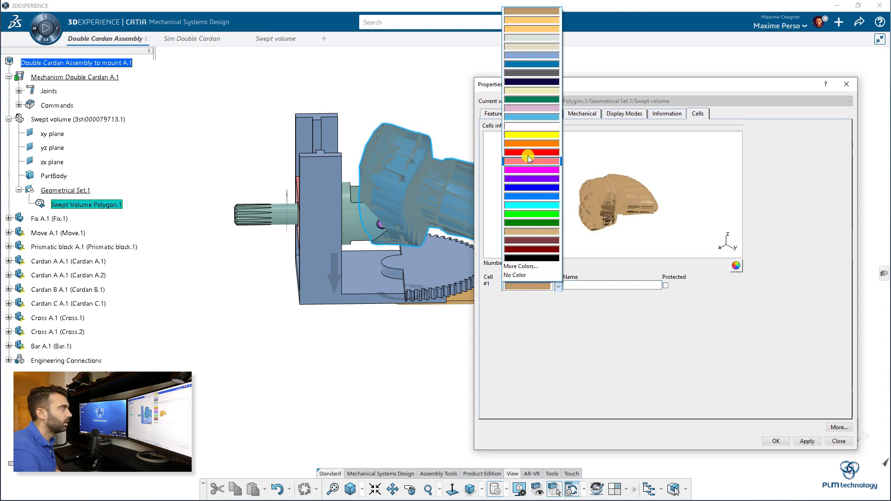
click(525, 128)
click(510, 114)
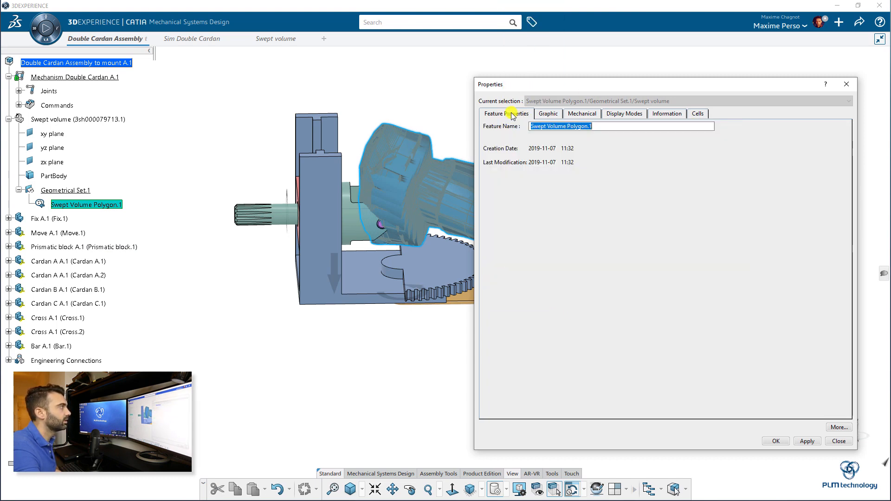
- Set the fill transparency of Swept Volume Polygon.1 to 190 and close its properties
click(549, 114)
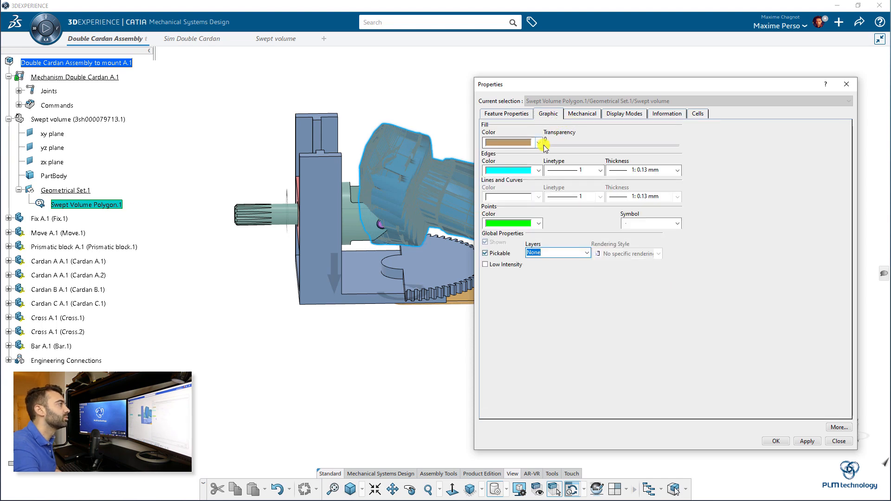
click(650, 149)
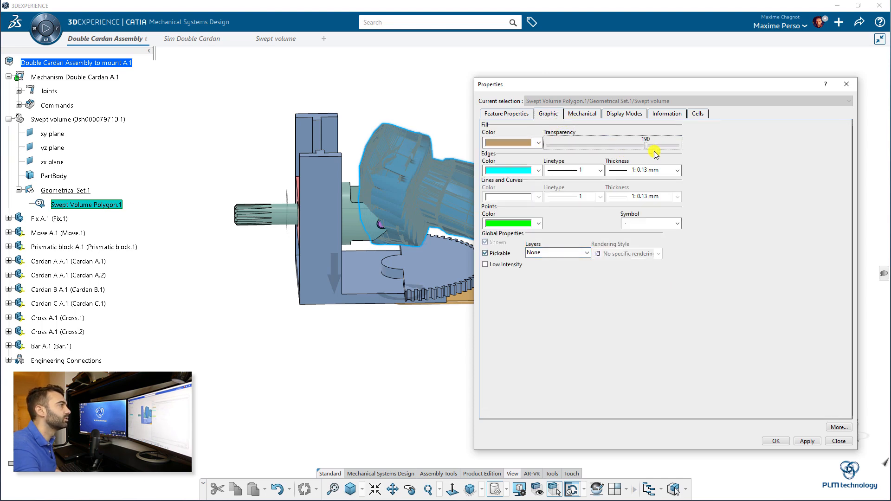
click(794, 443)
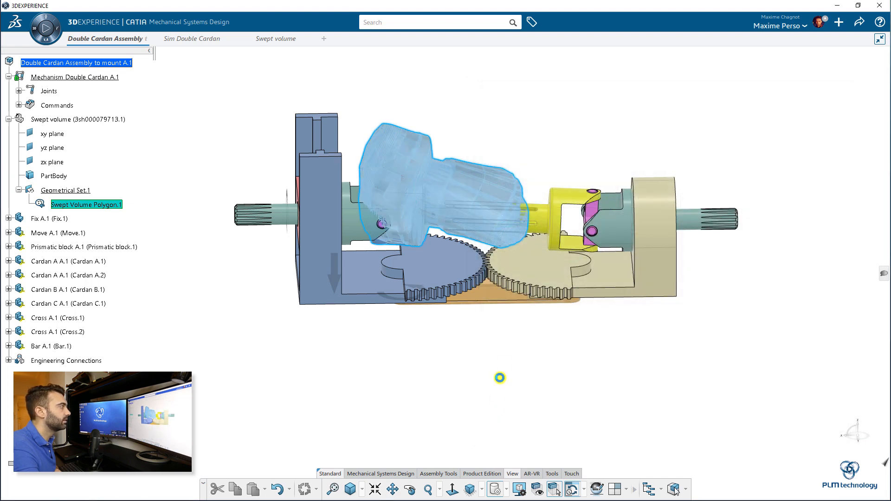
click(520, 389)
- Inspect the transparent swept volume around the mechanism and hide it in the assembly
middle_drag(496, 423, 428, 172)
middle_drag(481, 292, 598, 288)
middle_drag(500, 365, 483, 334)
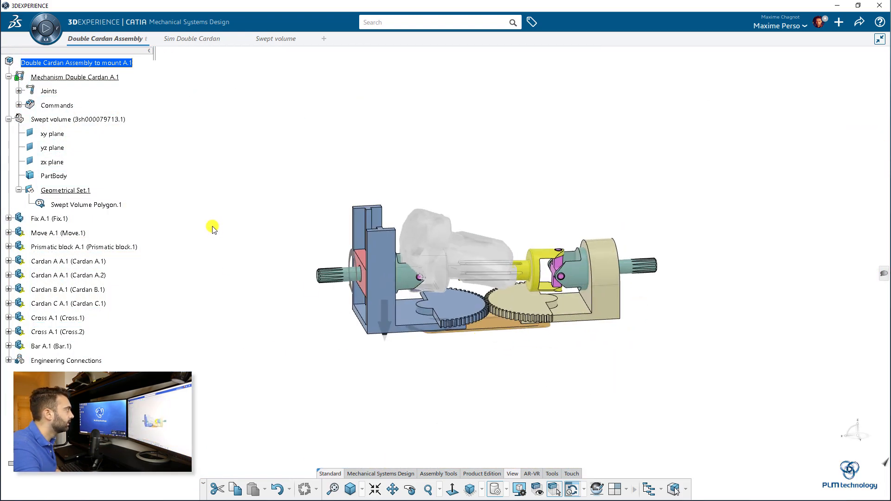
right_click(87, 120)
click(110, 146)
middle_drag(511, 169, 474, 149)
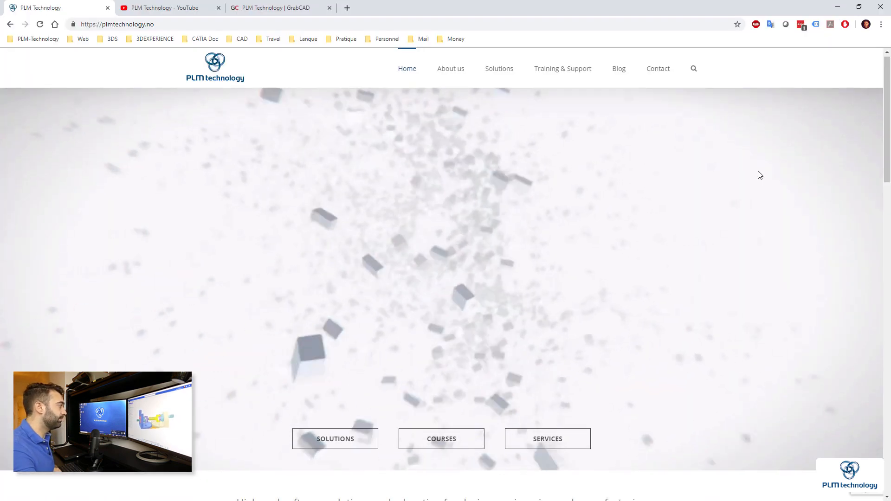
- Switch to the PLM Technology website in the browser and look through its home, Training & Support and Blog pages
scroll(759, 174, down, 15)
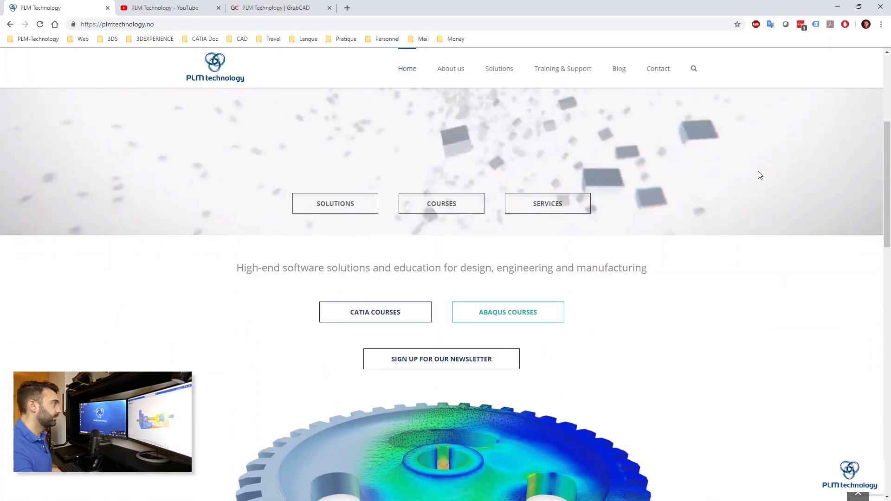
scroll(760, 174, down, 4)
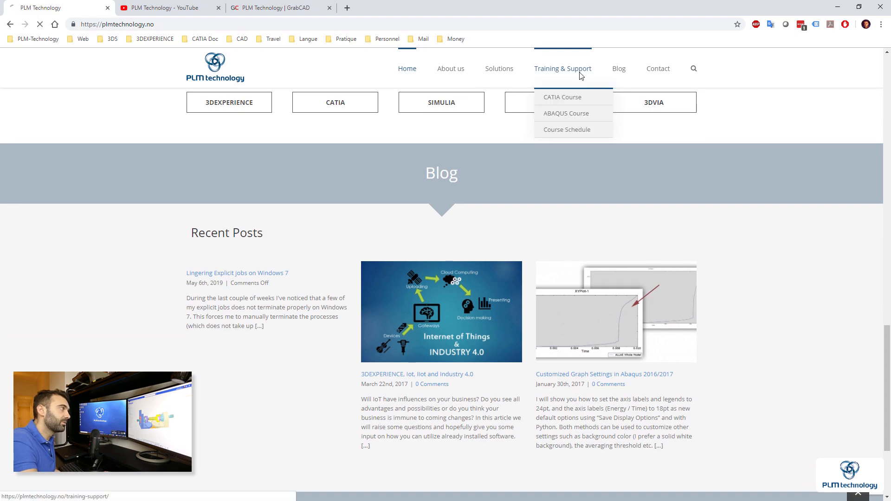
click(562, 69)
scroll(726, 130, down, 14)
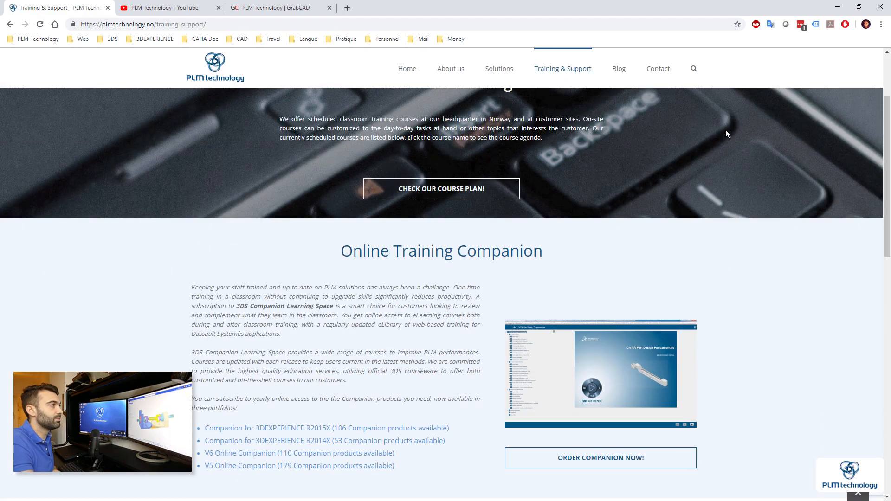
click(619, 70)
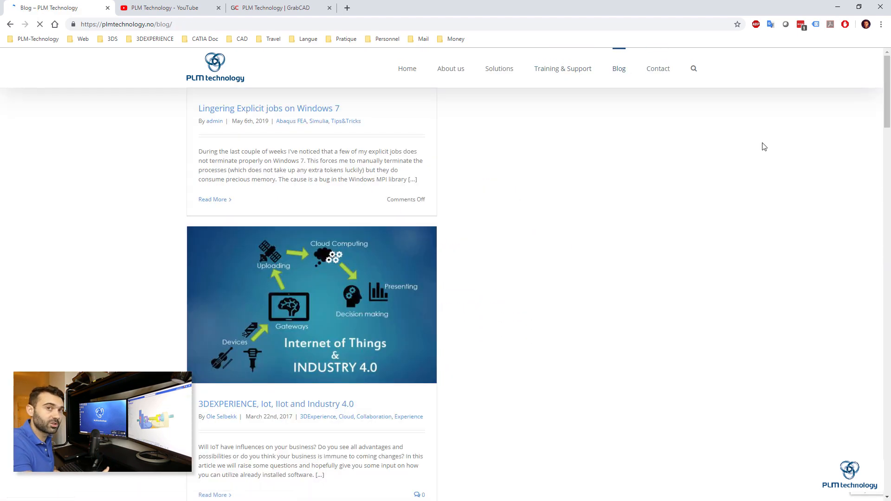
scroll(762, 145, down, 6)
scroll(764, 147, down, 5)
- Look through the PLM Technology YouTube channel and its GrabCAD profile
click(163, 8)
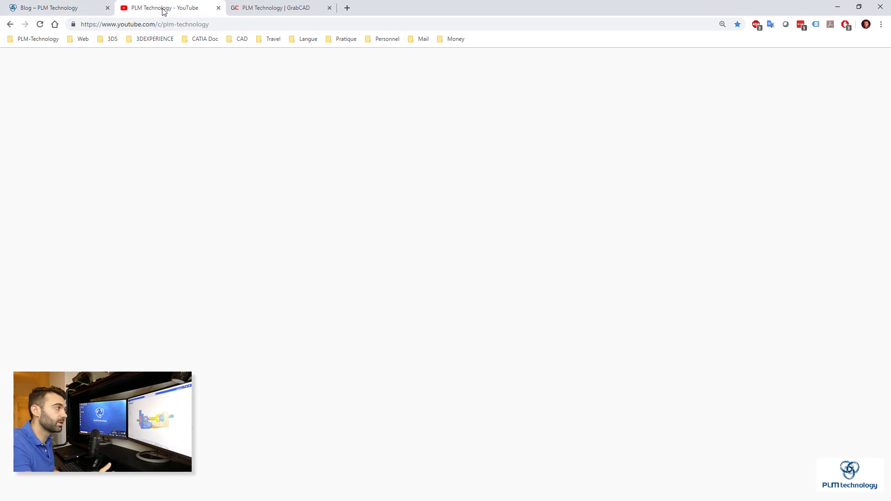
scroll(708, 151, down, 15)
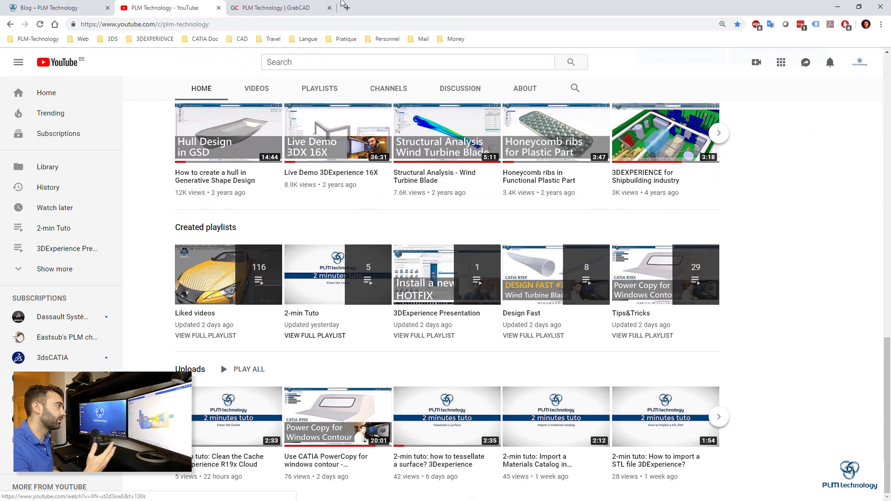
click(320, 8)
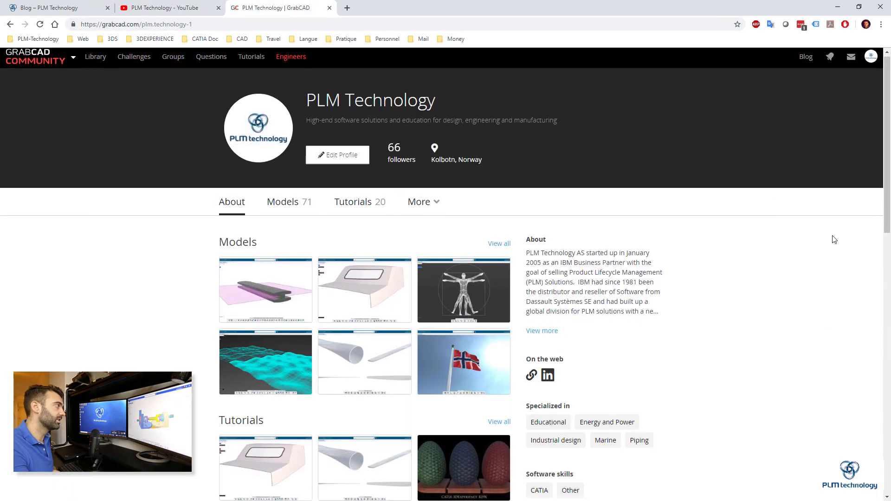
scroll(827, 239, down, 6)
scroll(821, 240, down, 4)
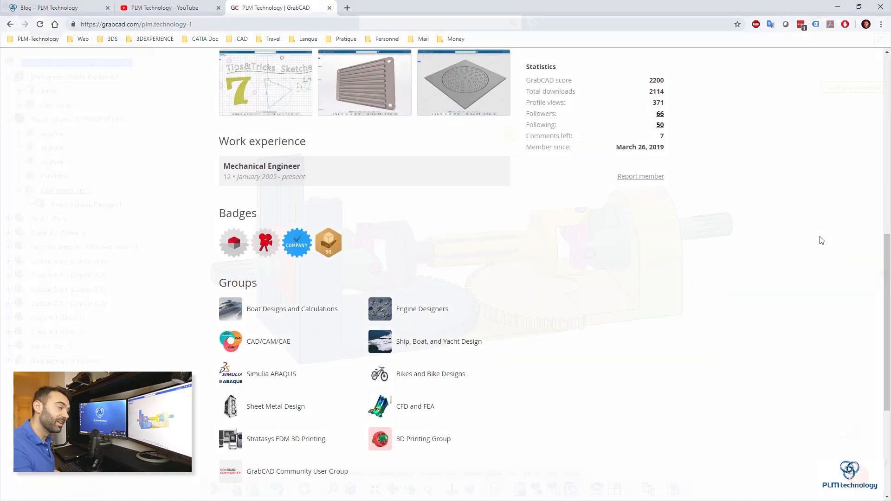